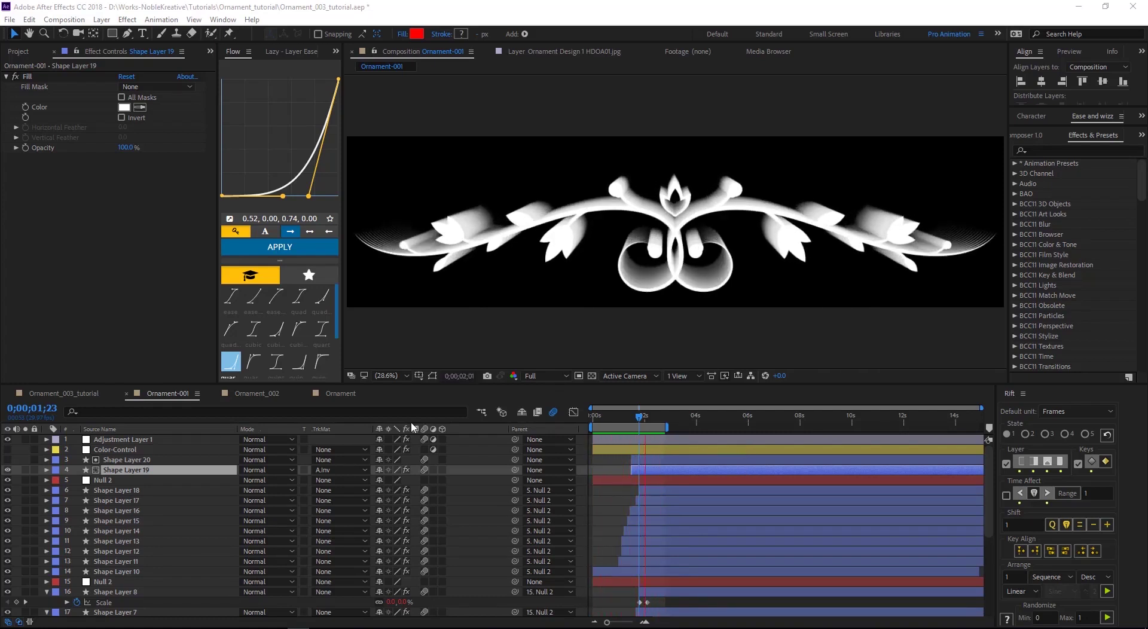
Switch to Ornament_002 and play, then stop, its swirling Hall of Mirrors ornament preview.
{"action": "left_click", "coordinate": [251, 396]}
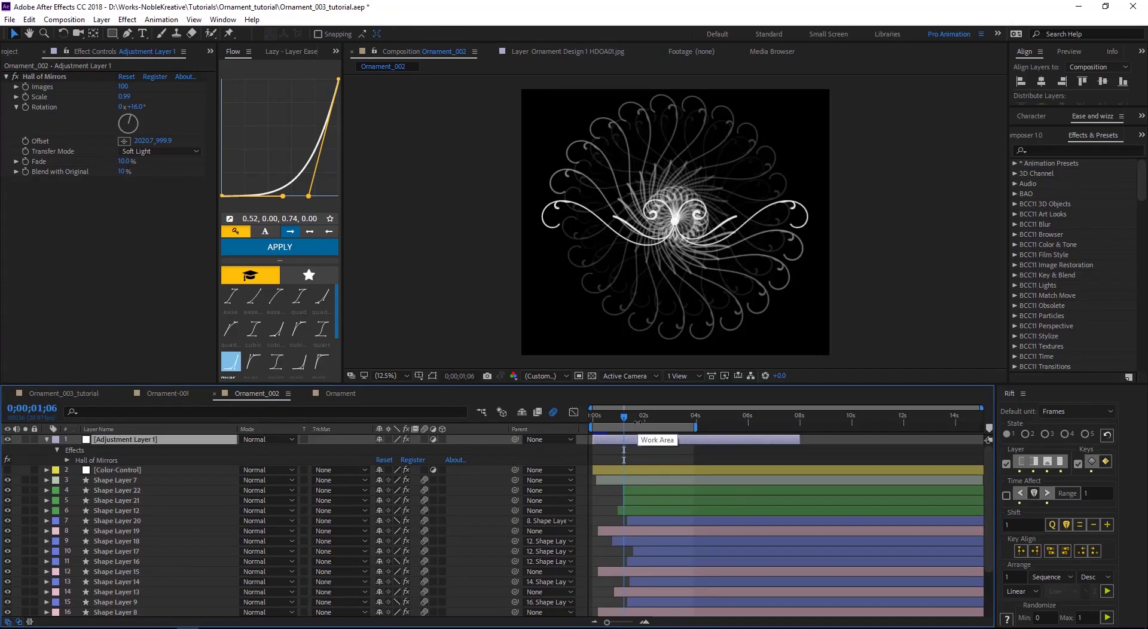
{"action": "key", "text": "space"}
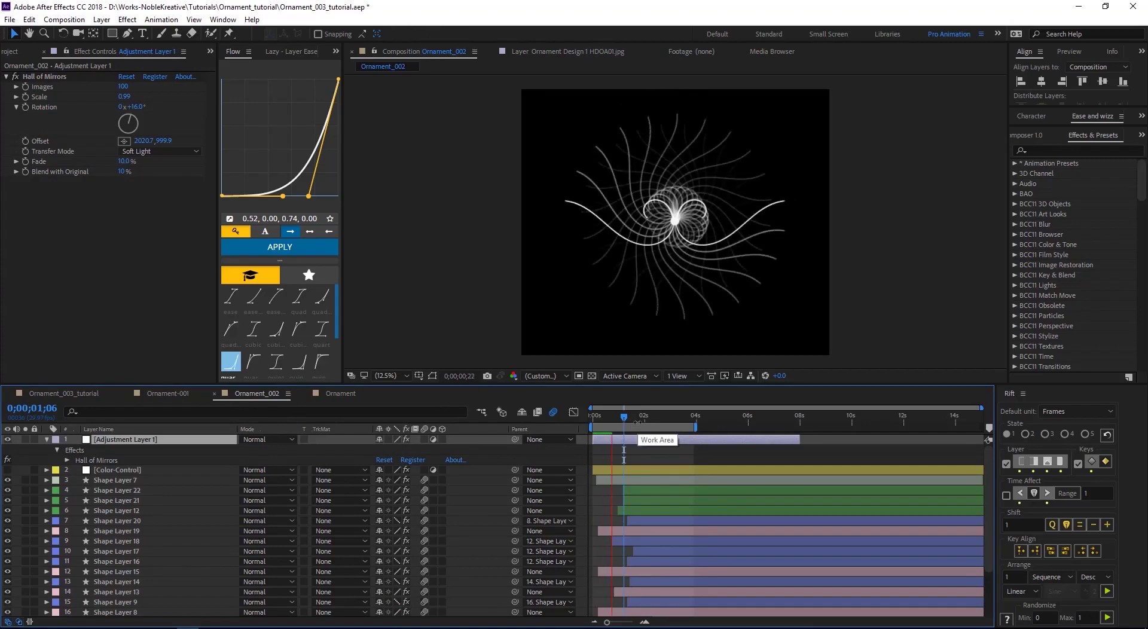
{"action": "key", "text": "space"}
{"action": "key", "text": "space"}
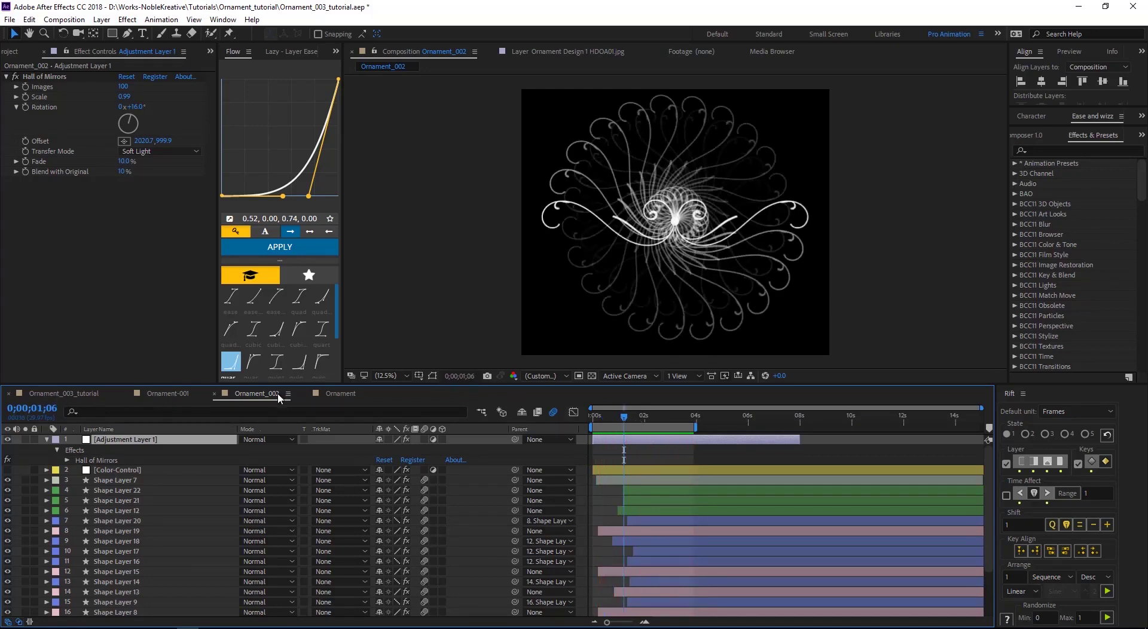
Play Ornament_003_tutorial from its first frame, stop it, and park the playhead at 0;00;02;06.
{"action": "left_click", "coordinate": [58, 396]}
{"action": "left_click", "coordinate": [591, 423]}
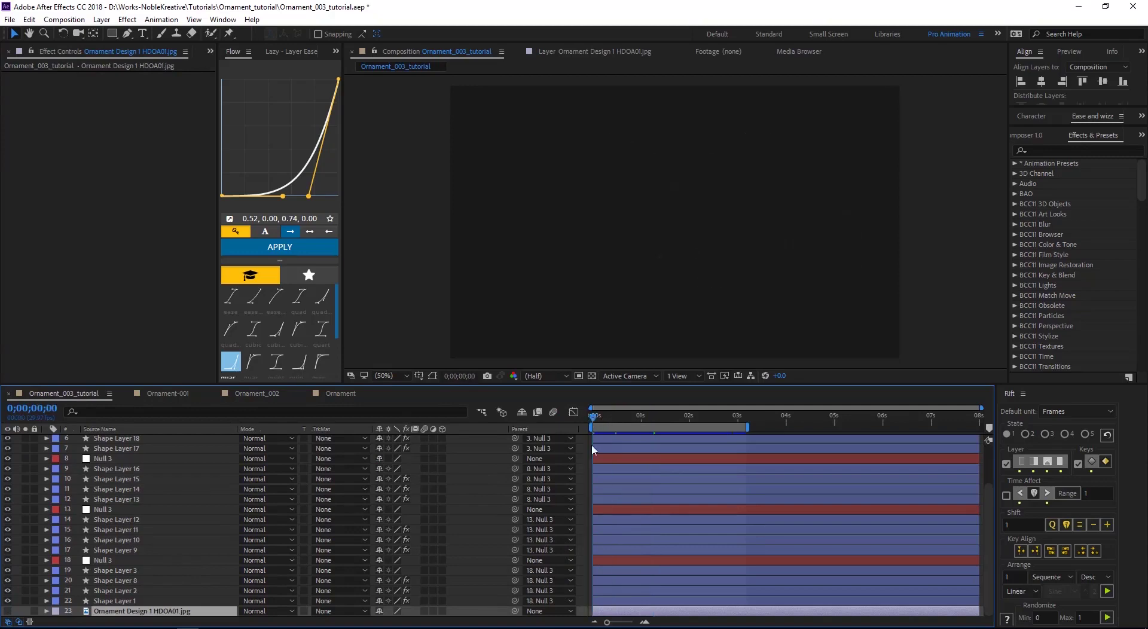
{"action": "key", "text": "space"}
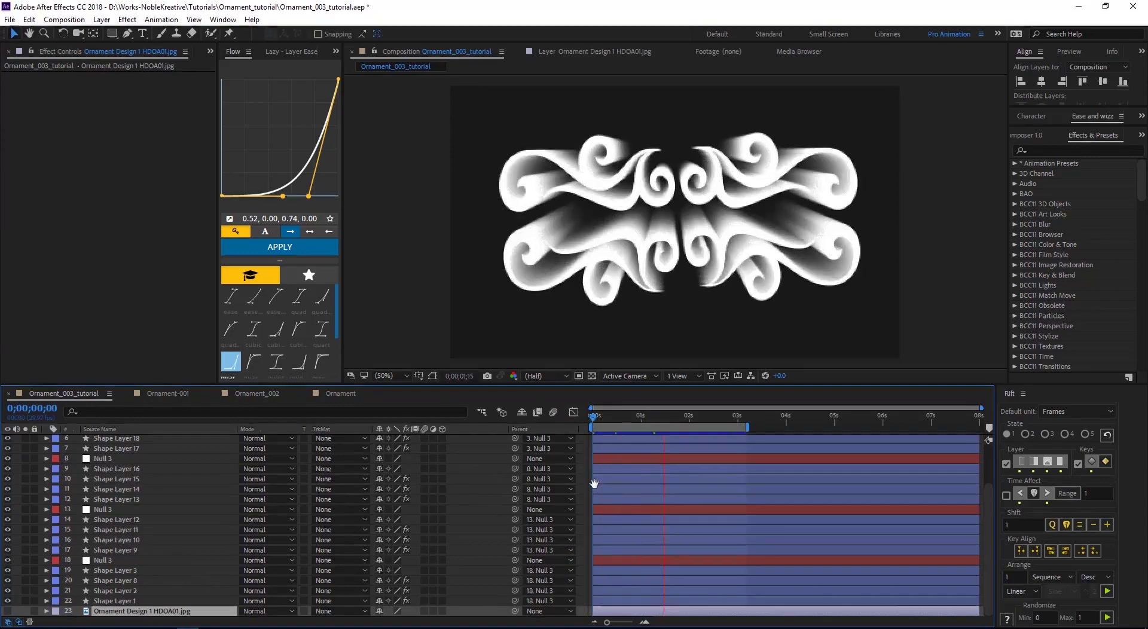
{"action": "key", "text": "space"}
{"action": "key", "text": "space"}
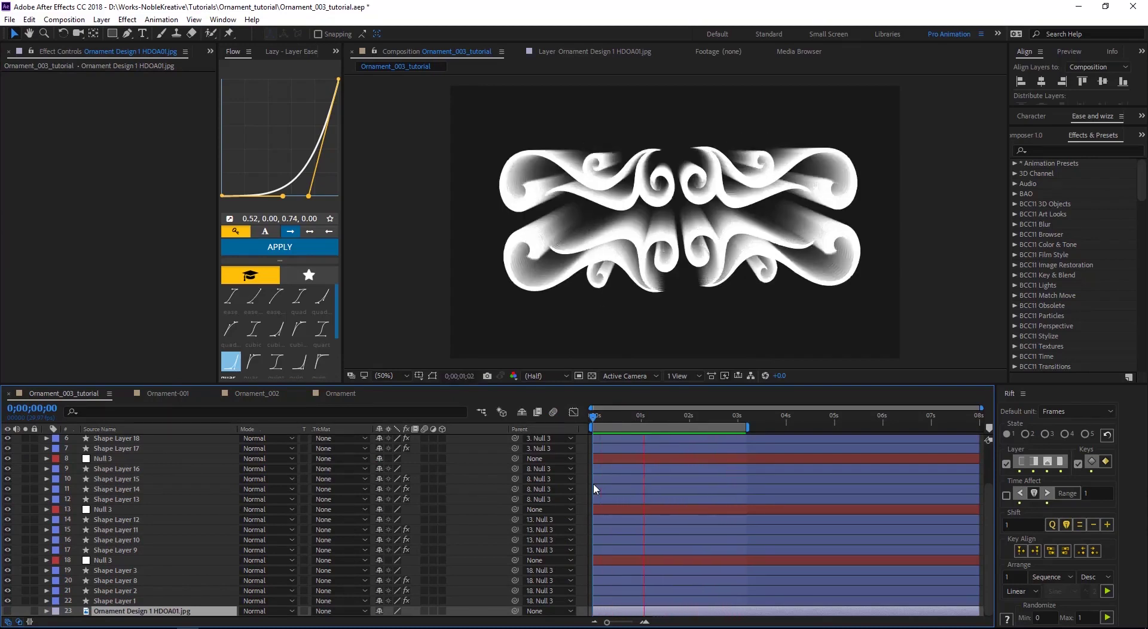
{"action": "key", "text": "space"}
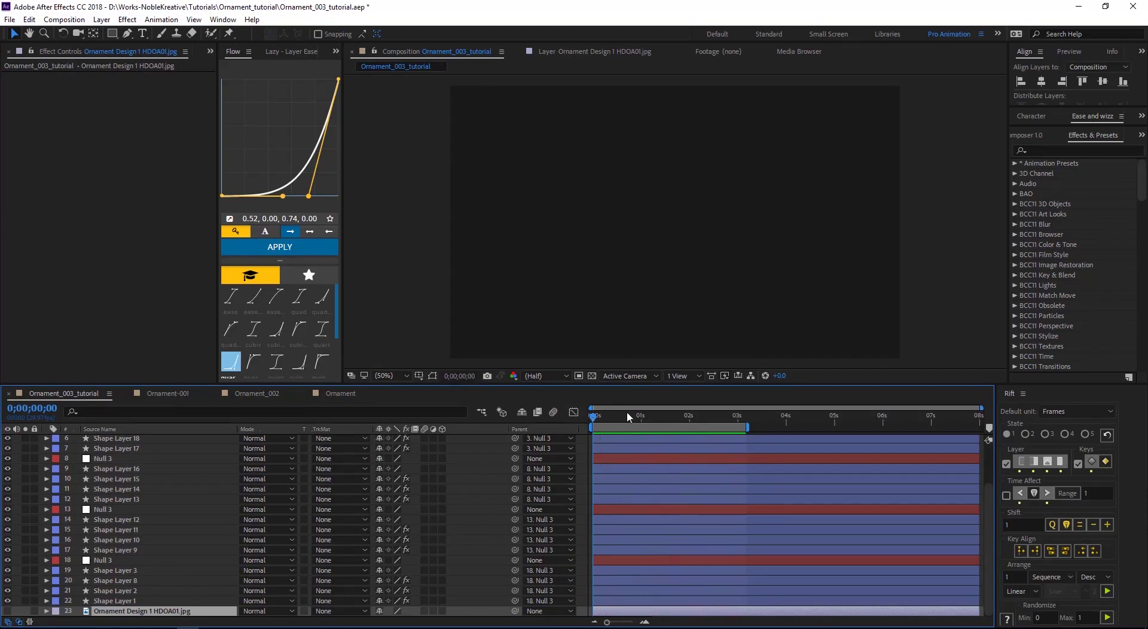
{"action": "left_click_drag", "start_coordinate": [627, 413], "coordinate": [699, 414]}
Make the ornament JPG layer visible and soloed, nudge it right and down, and confirm its name.
{"action": "left_click", "coordinate": [355, 393]}
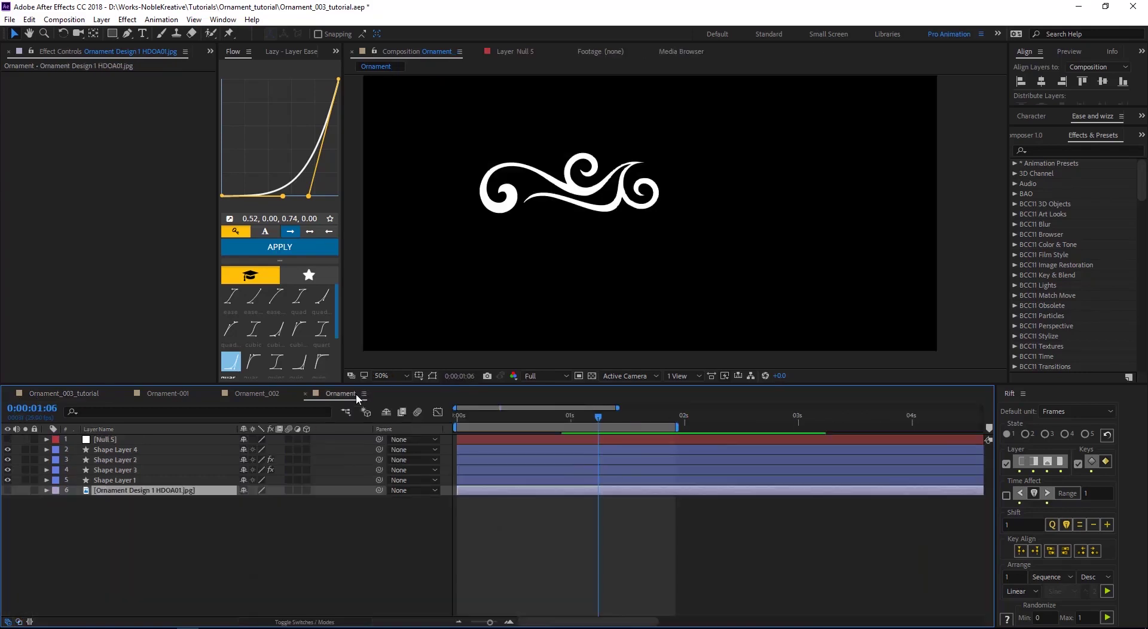
{"action": "left_click", "coordinate": [7, 491]}
{"action": "left_click", "coordinate": [25, 490]}
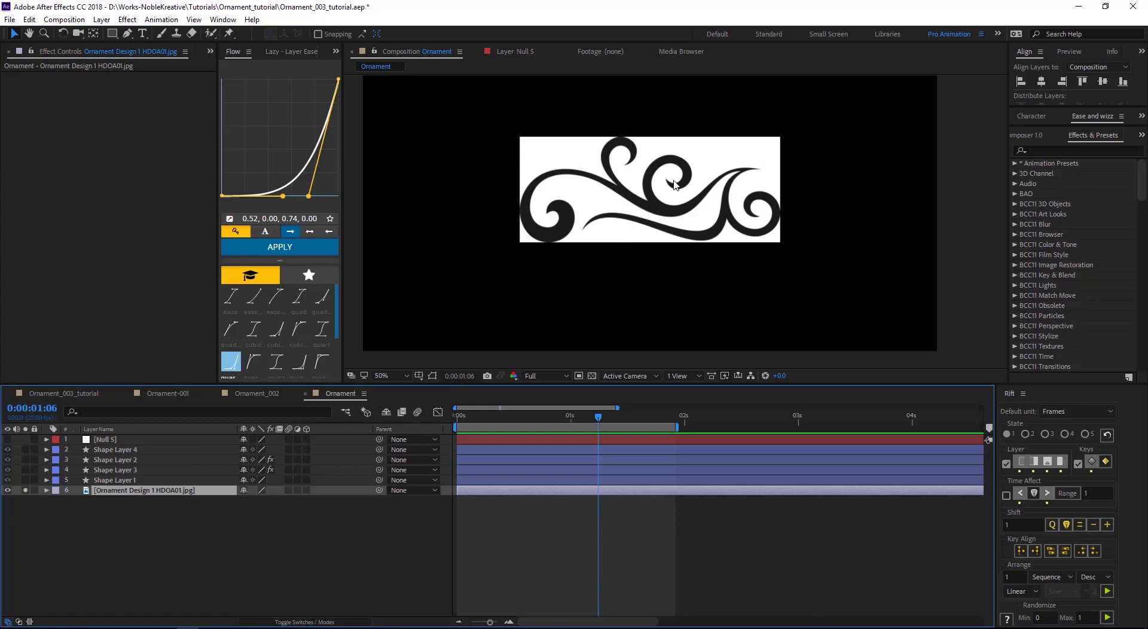
{"action": "left_click_drag", "start_coordinate": [663, 162], "coordinate": [681, 188]}
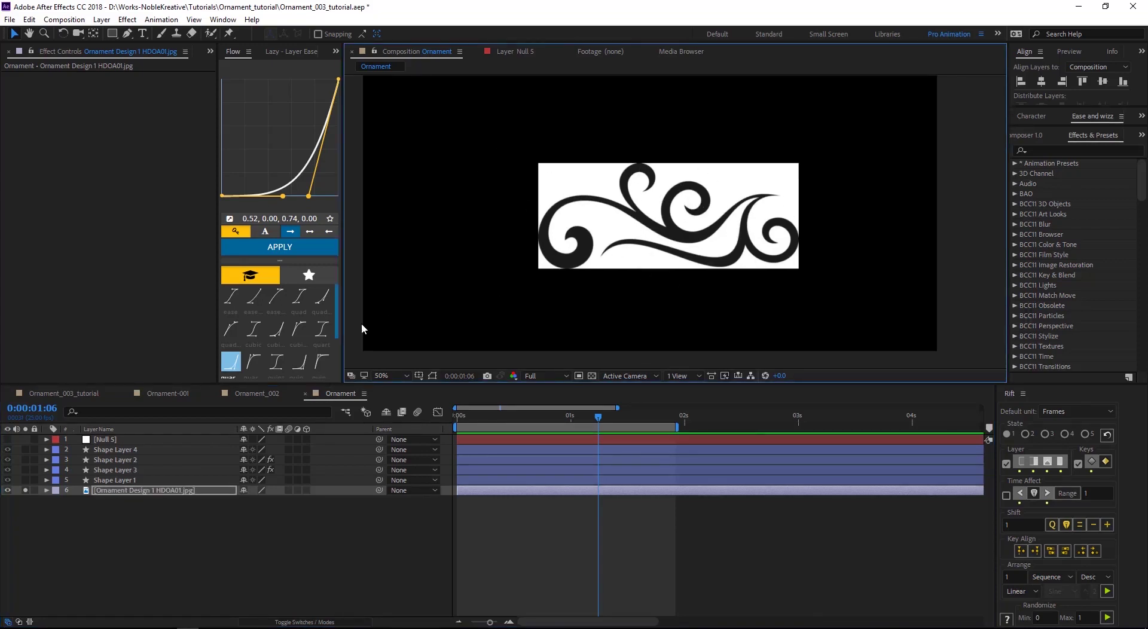
{"action": "left_click", "coordinate": [72, 395]}
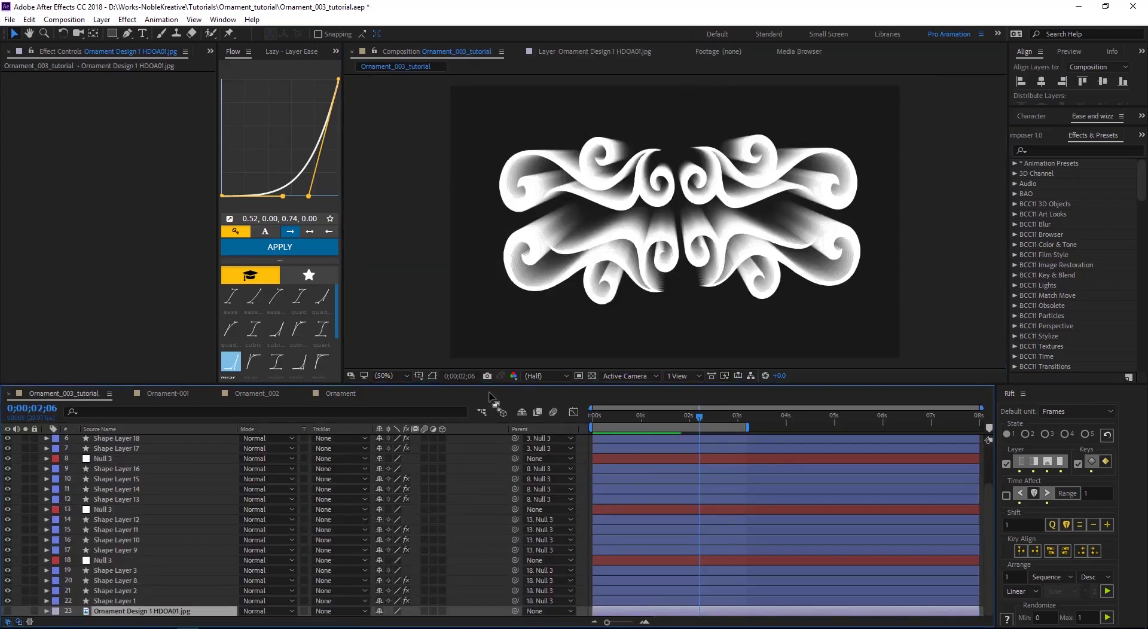
{"action": "left_click", "coordinate": [336, 396]}
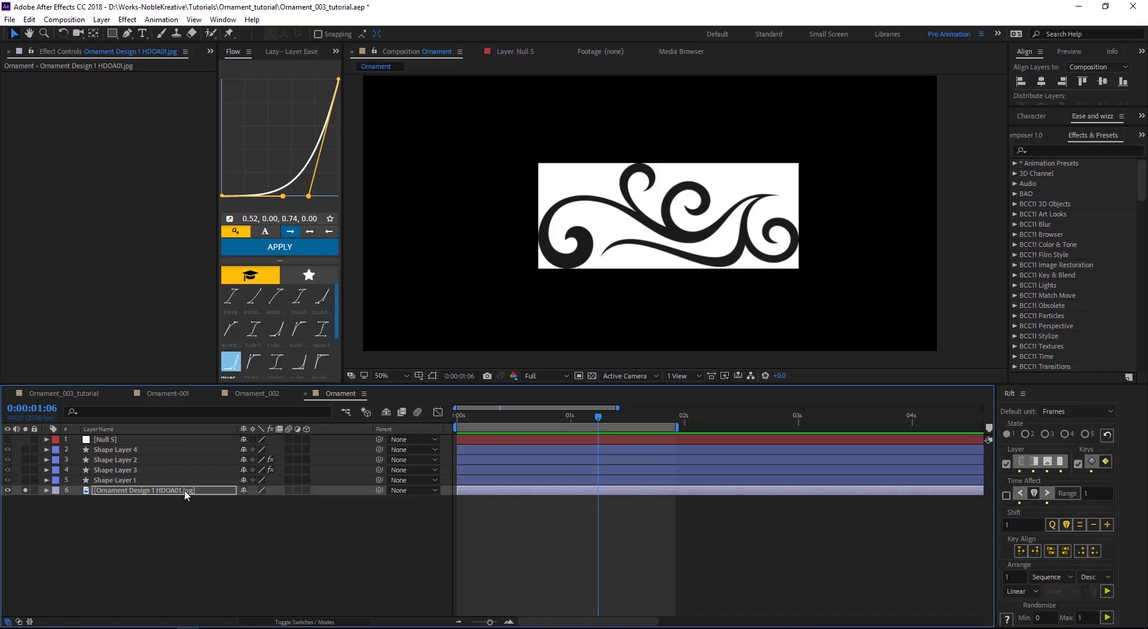
{"action": "key", "text": "Return"}
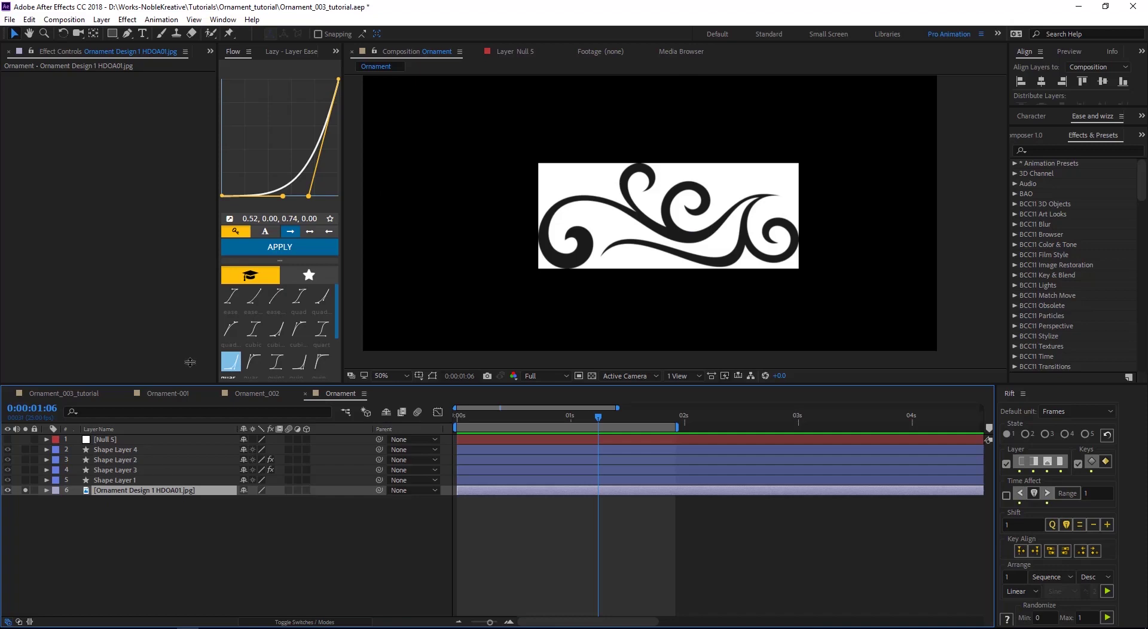
Run Layer > Auto-trace on the ornament image with Luminance channel and Invert checked.
{"action": "left_click", "coordinate": [111, 21]}
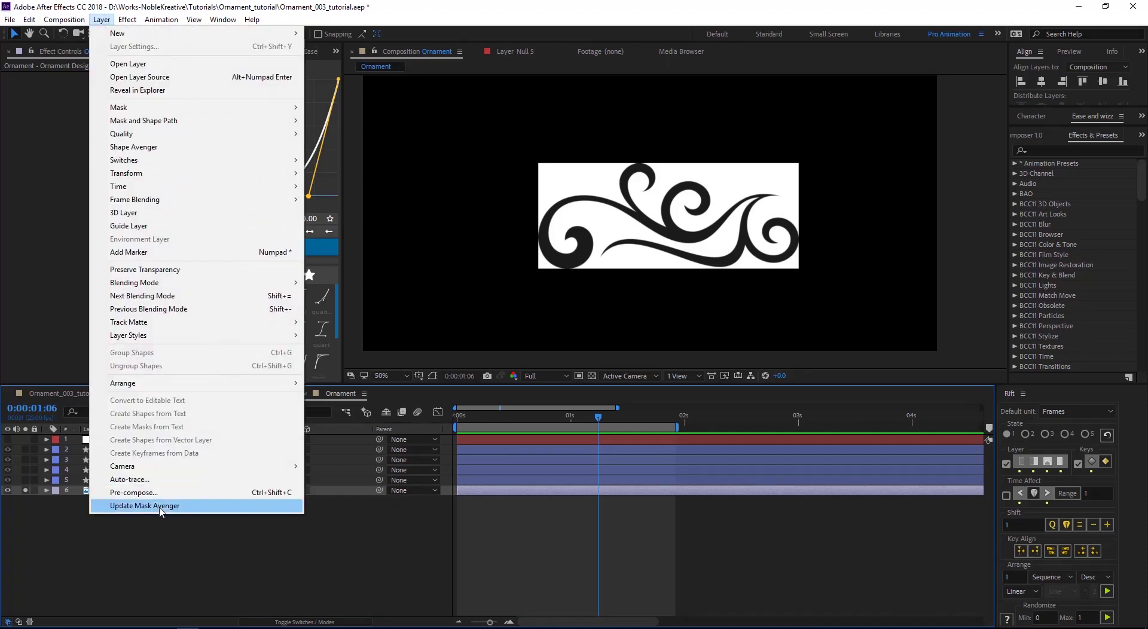
{"action": "left_click", "coordinate": [167, 485]}
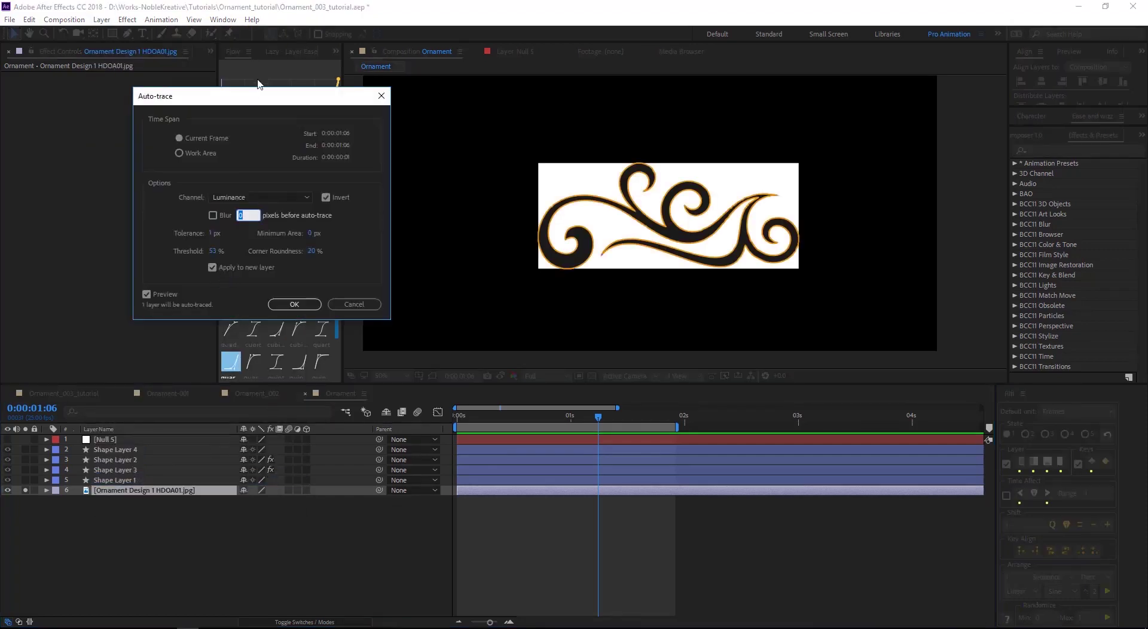
{"action": "left_click_drag", "start_coordinate": [258, 96], "coordinate": [253, 121]}
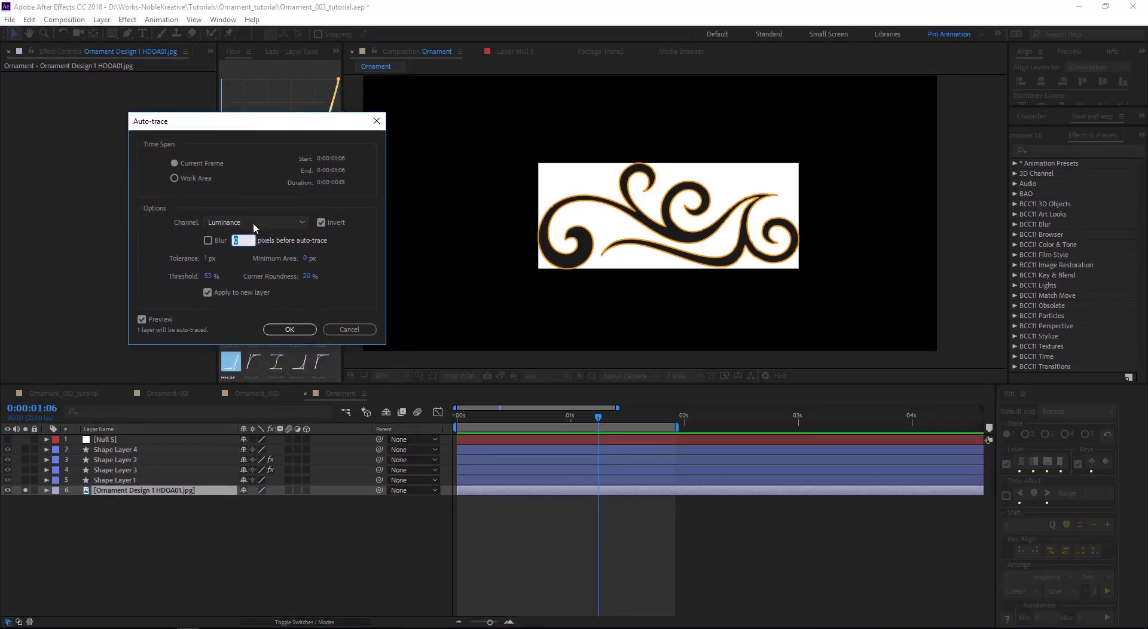
{"action": "left_click", "coordinate": [253, 222]}
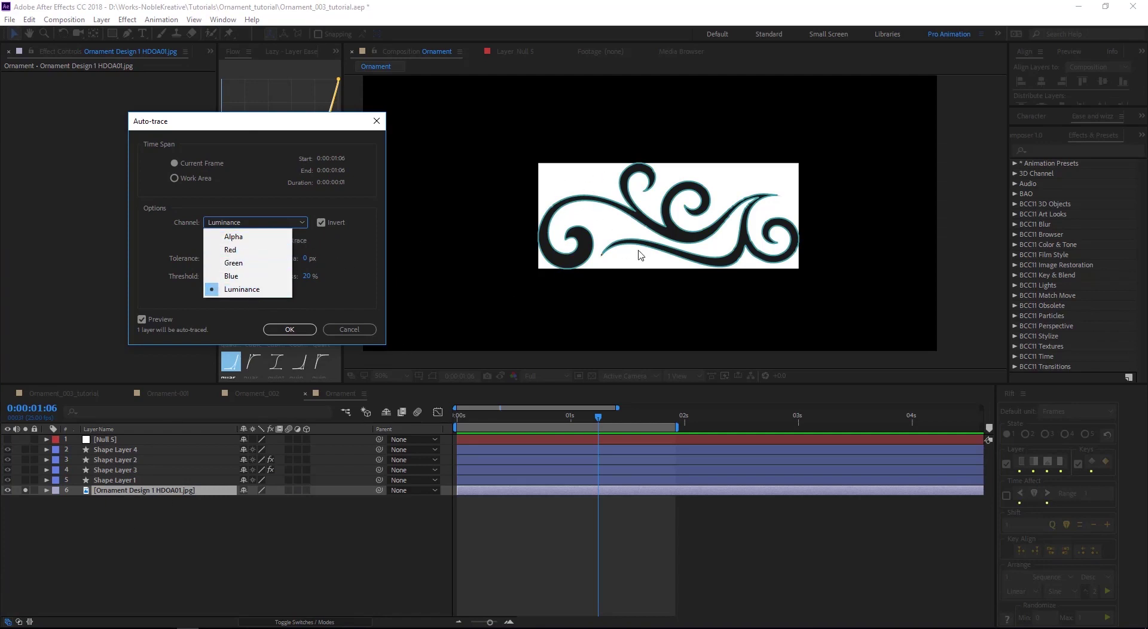
{"action": "left_click", "coordinate": [180, 327]}
{"action": "left_click", "coordinate": [143, 320]}
{"action": "left_click", "coordinate": [142, 320]}
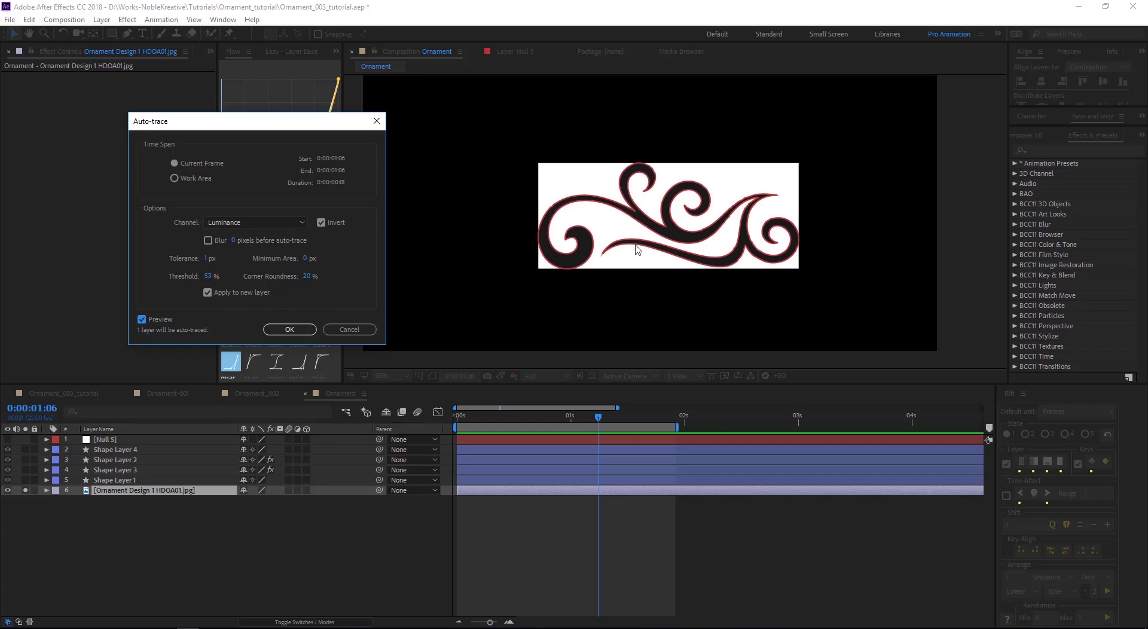
{"action": "left_click", "coordinate": [293, 318]}
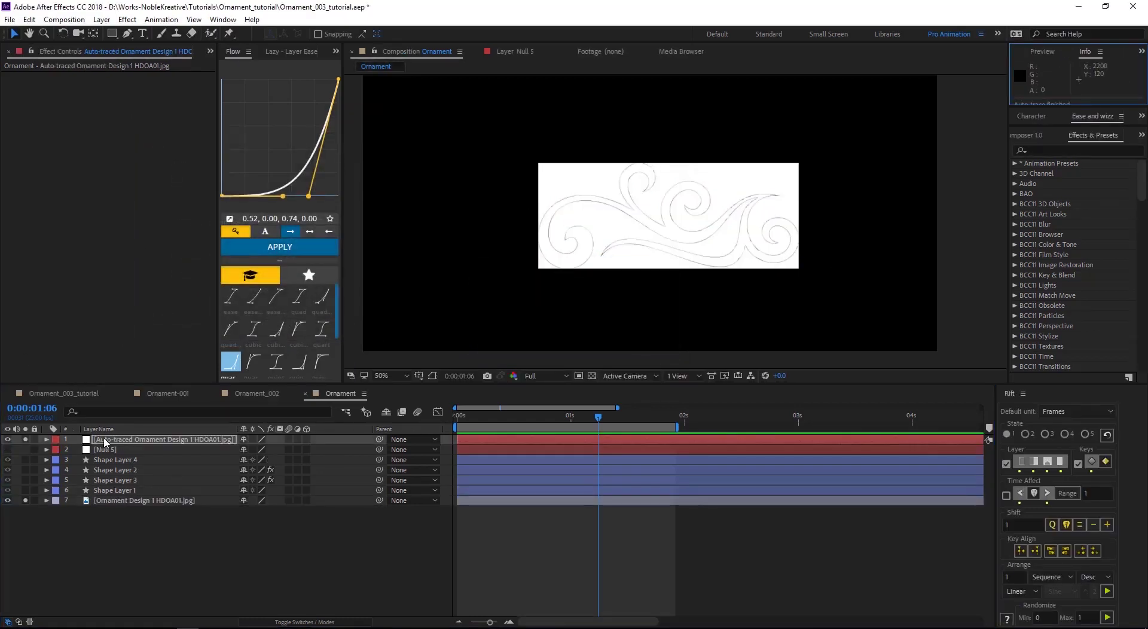
Hide the original ornament image, zoom to 100%, and delete Mask 3 from the auto-traced layer.
{"action": "left_click", "coordinate": [104, 442]}
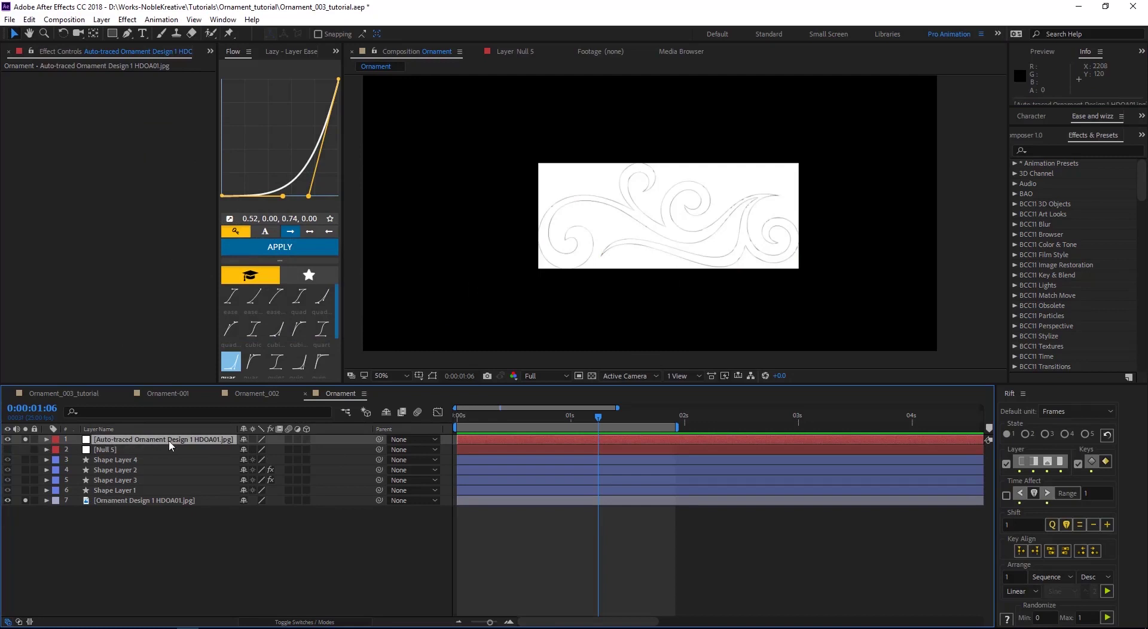
{"action": "left_click", "coordinate": [8, 505]}
{"action": "left_click", "coordinate": [7, 500]}
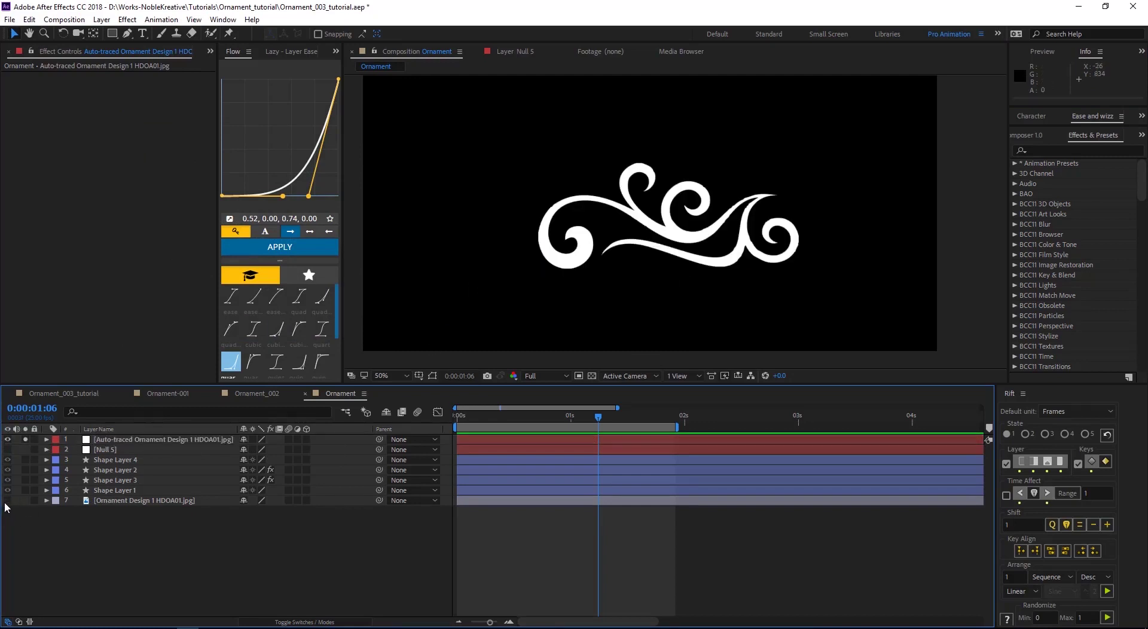
{"action": "left_click", "coordinate": [577, 246]}
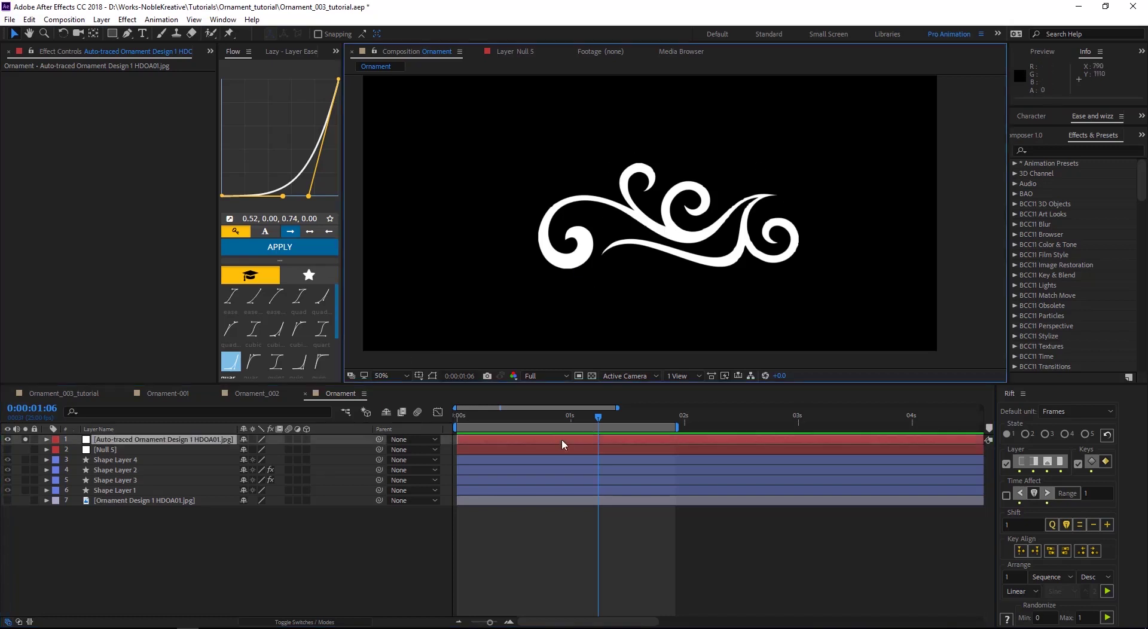
{"action": "key", "text": "slash"}
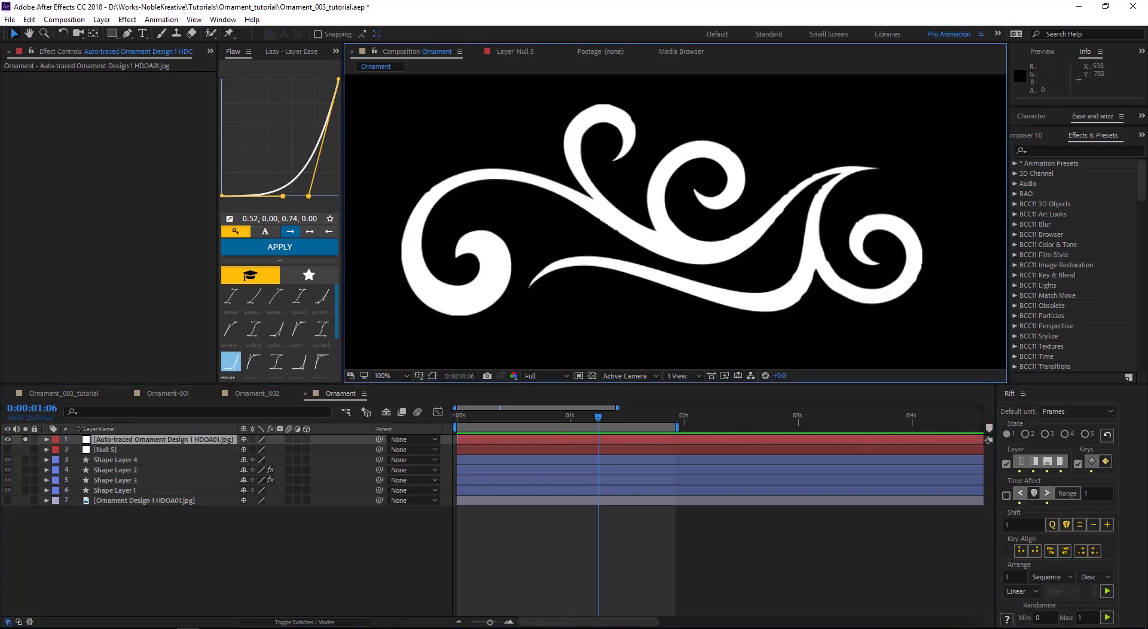
{"action": "left_click", "coordinate": [47, 440]}
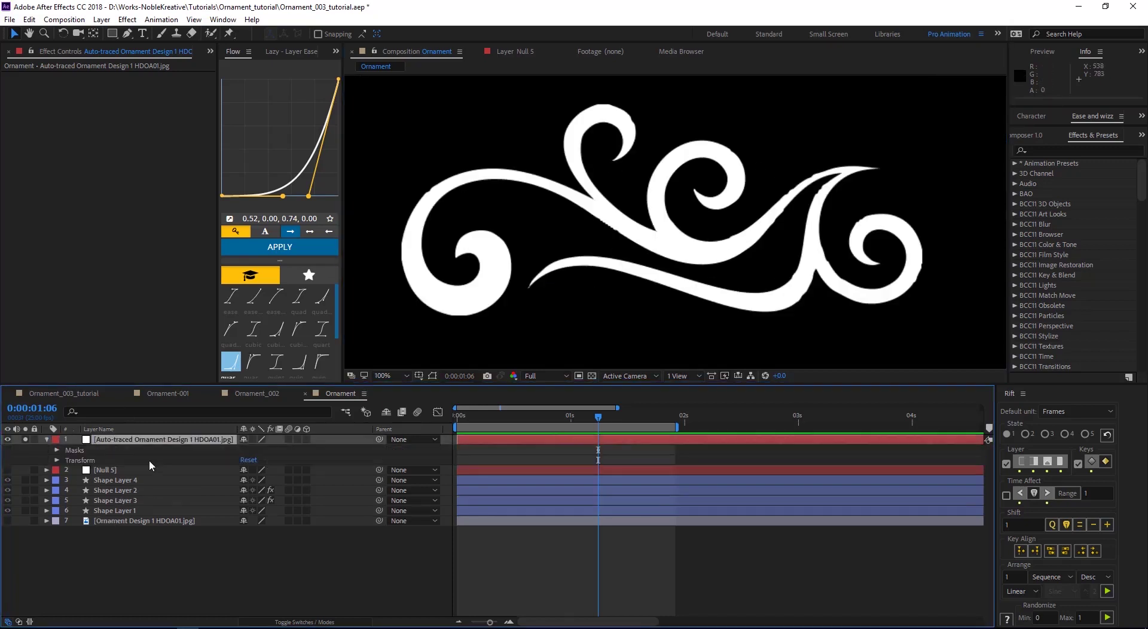
{"action": "left_click", "coordinate": [56, 450]}
{"action": "left_click", "coordinate": [96, 477]}
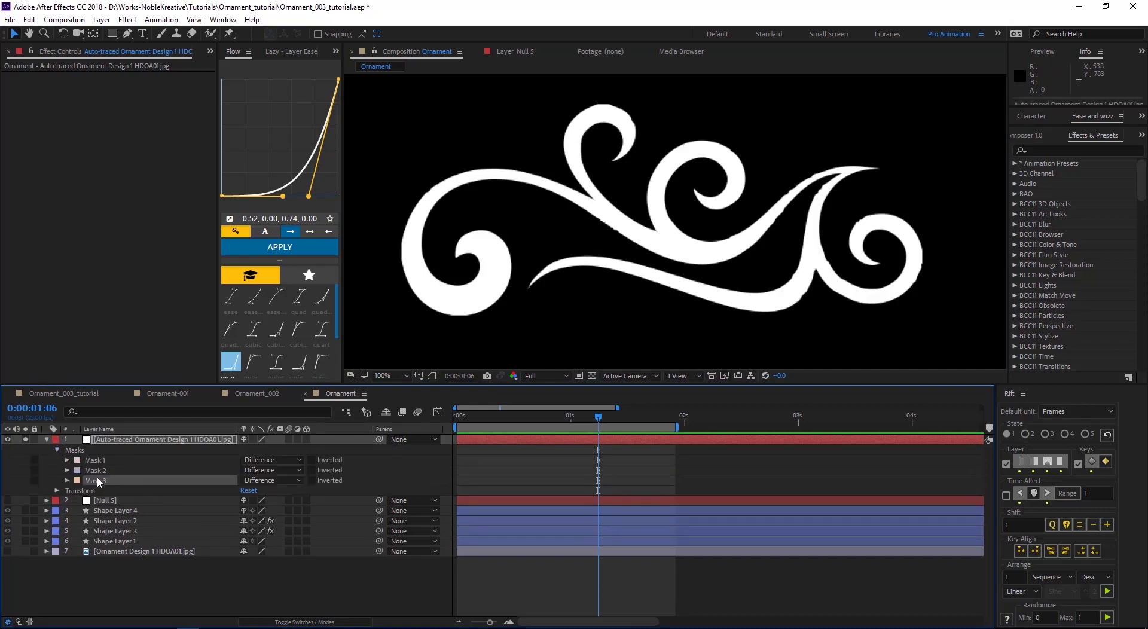
{"action": "key", "text": "Delete"}
{"action": "key", "text": "Delete"}
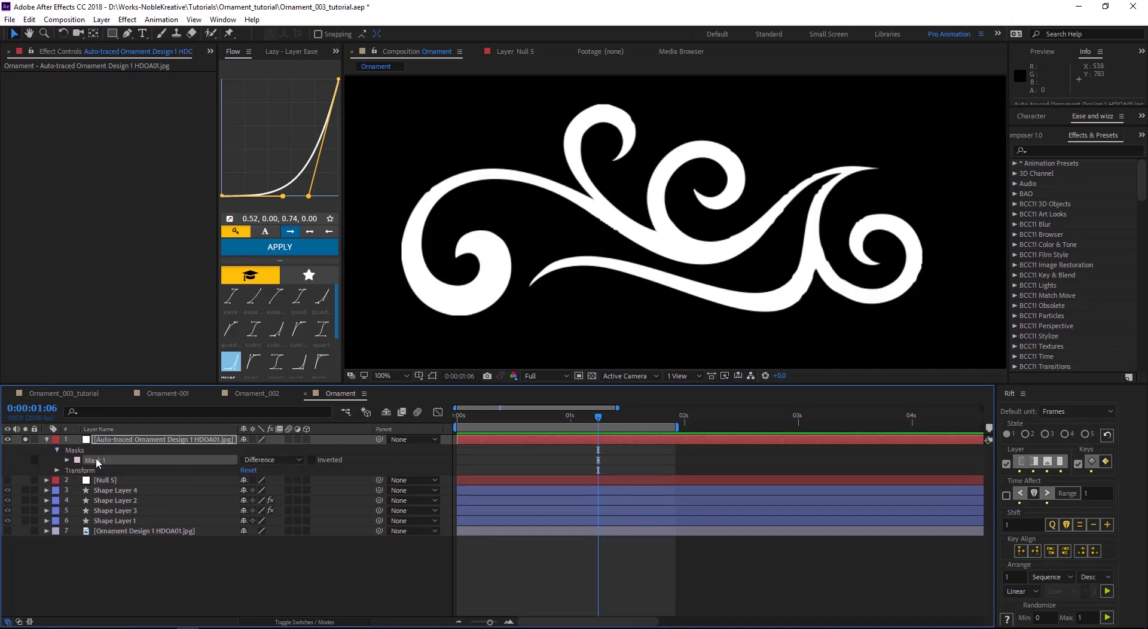
Copy Mask 1's Mask Path keyframe from the traced layer, then zoom back out.
{"action": "left_click", "coordinate": [98, 459]}
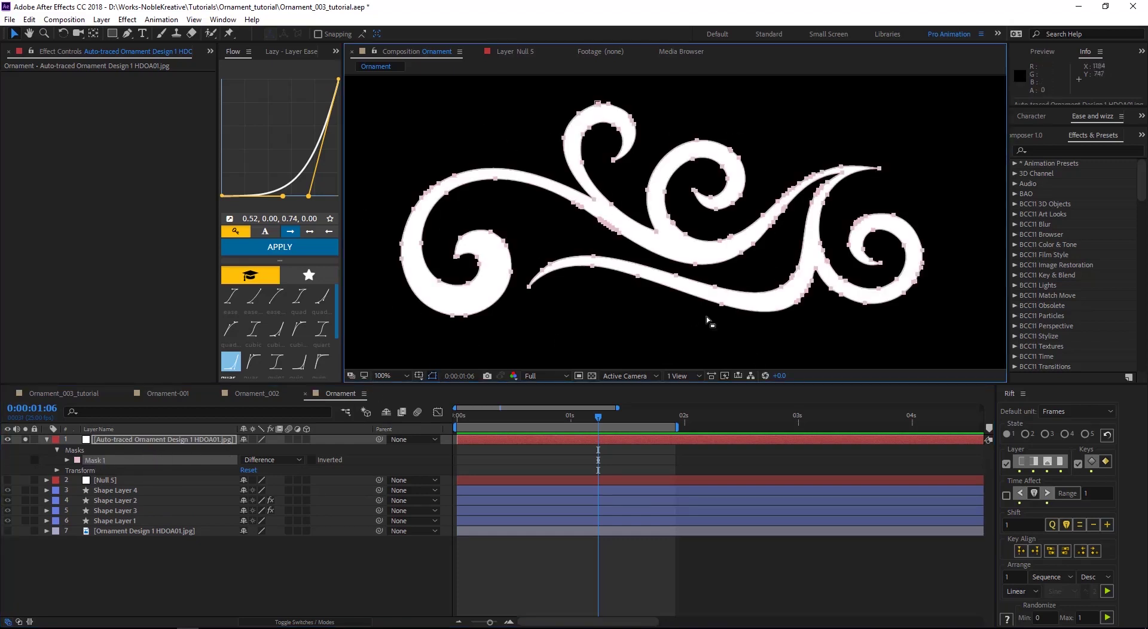
{"action": "left_click", "coordinate": [67, 460]}
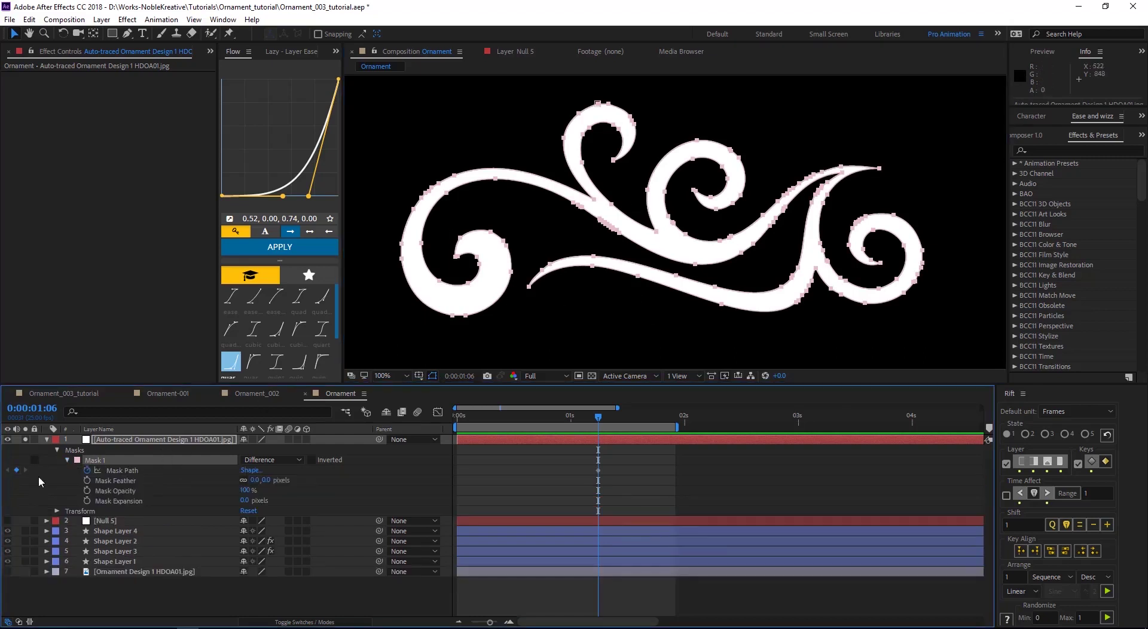
{"action": "left_click", "coordinate": [124, 472]}
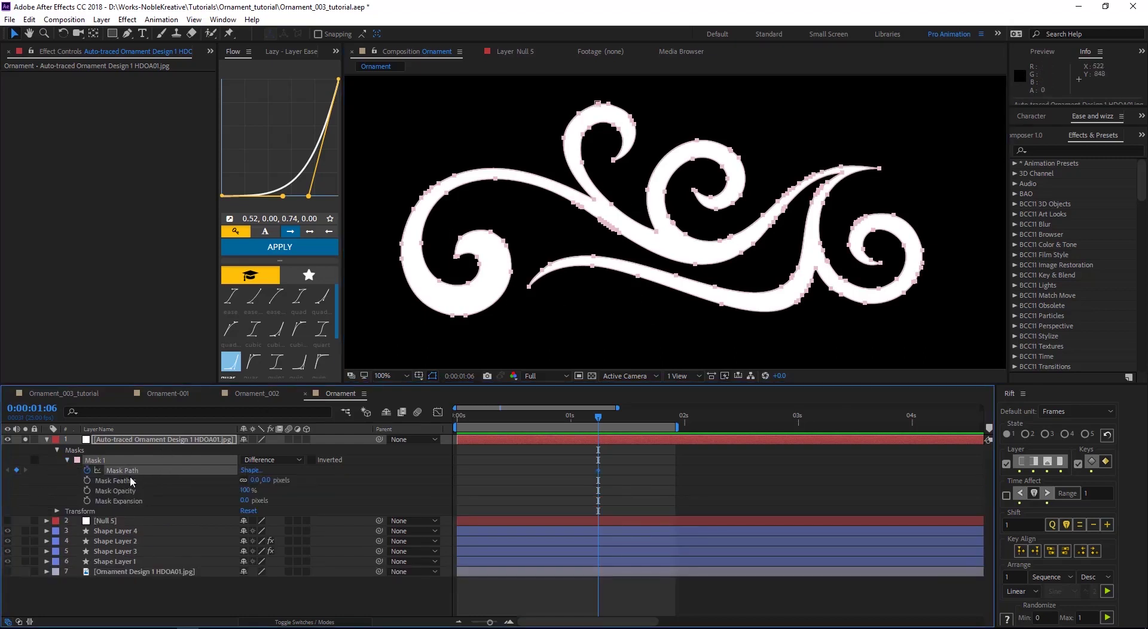
{"action": "key", "text": "ctrl+c"}
{"action": "left_click", "coordinate": [7, 439]}
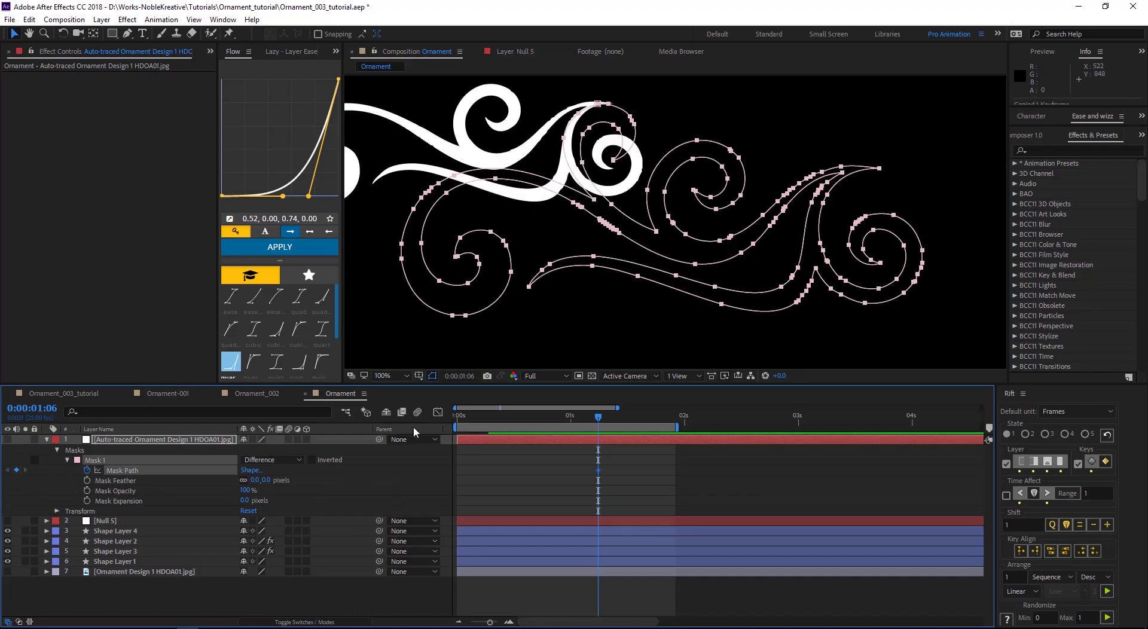
{"action": "left_click", "coordinate": [7, 440]}
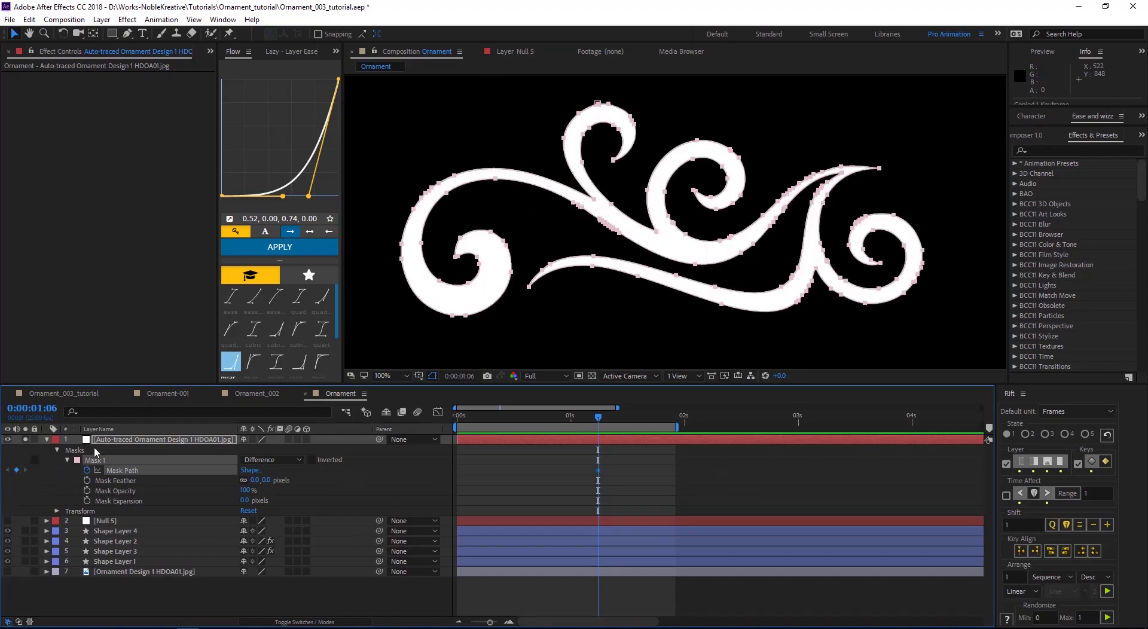
{"action": "key", "text": "comma"}
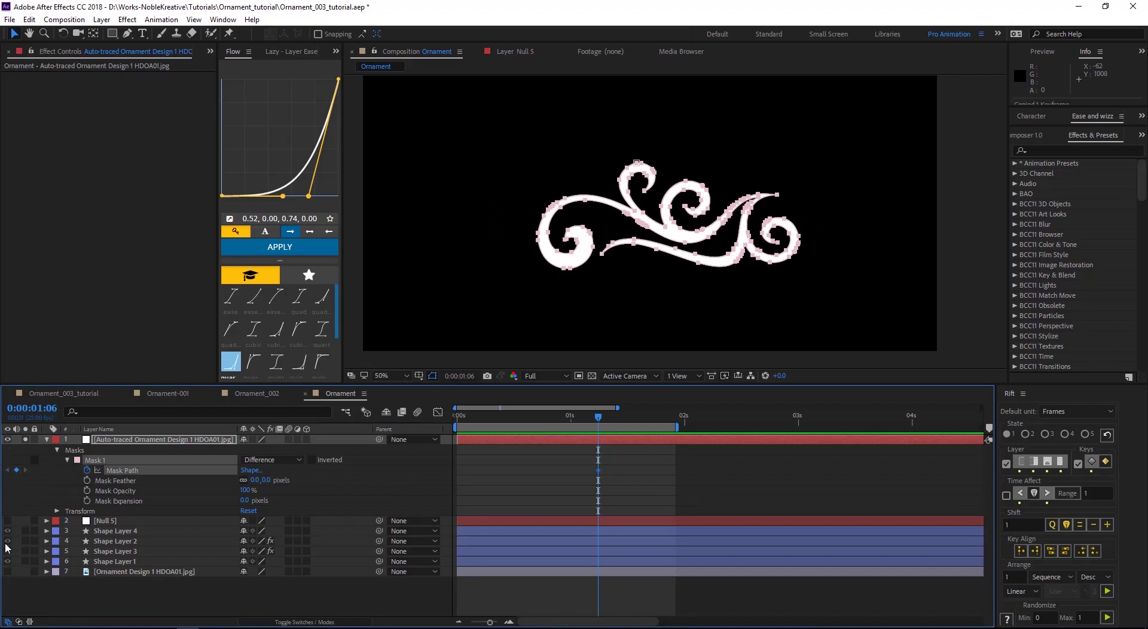
Hide the traced and image layers and add a full-comp rectangle shape layer with solid white fill.
{"action": "left_click", "coordinate": [7, 440]}
{"action": "left_click", "coordinate": [7, 572]}
{"action": "left_click", "coordinate": [206, 586]}
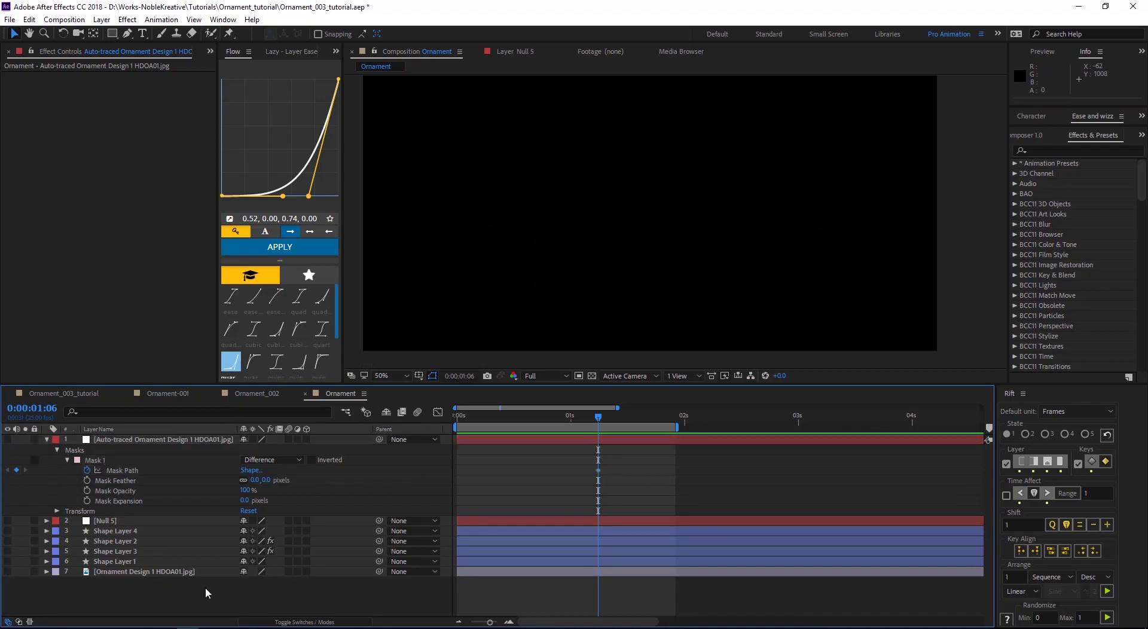
{"action": "double_click", "coordinate": [112, 34]}
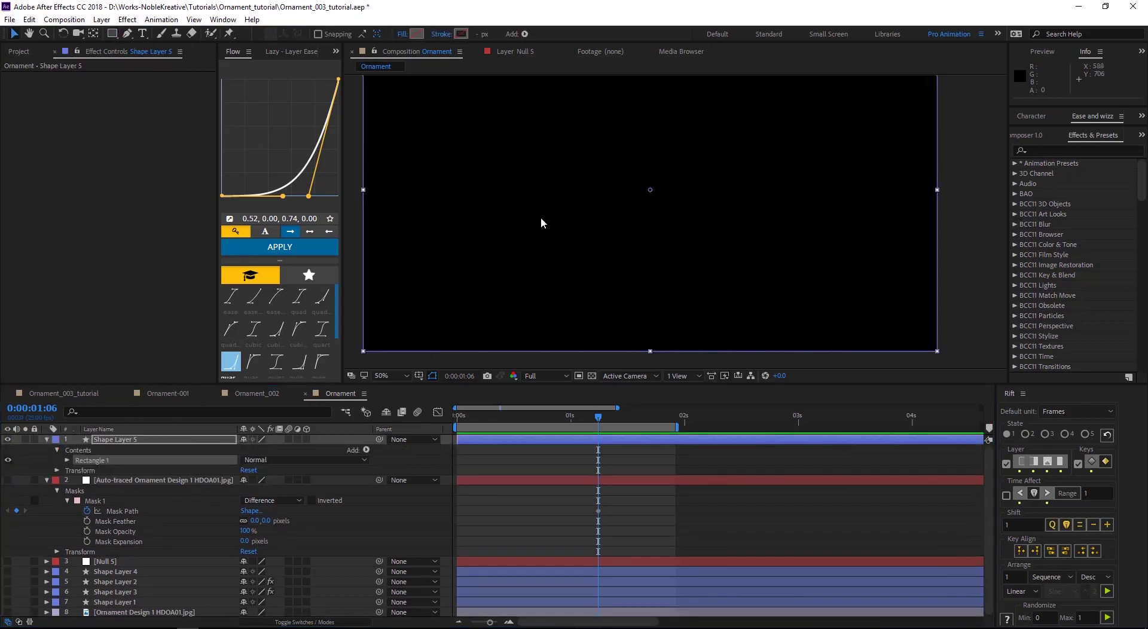
{"action": "left_click", "coordinate": [401, 34]}
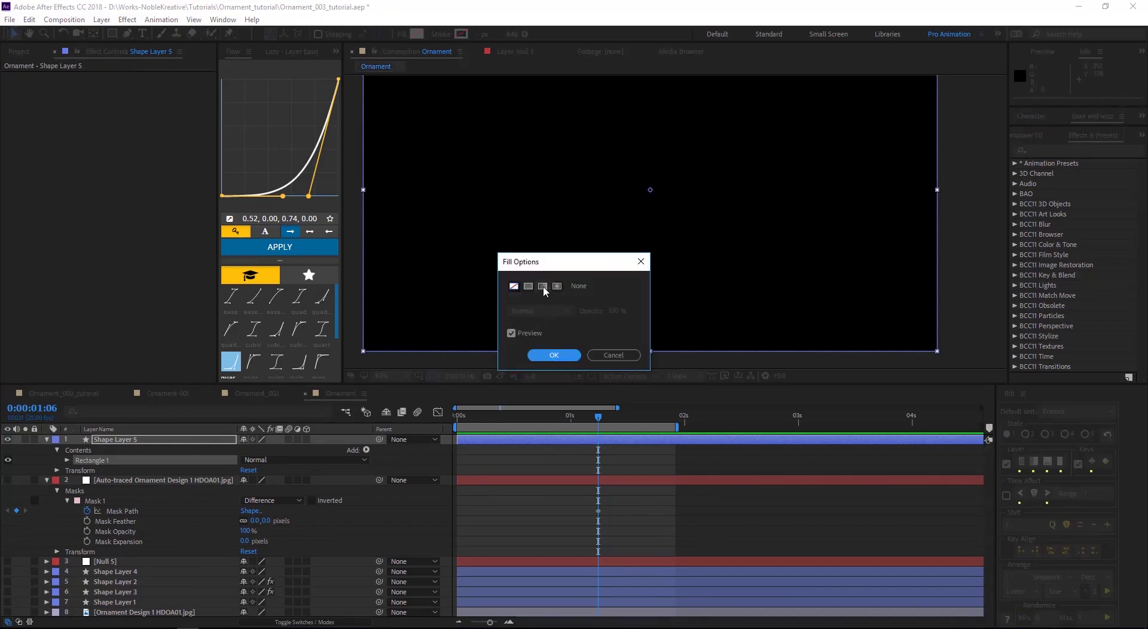
{"action": "left_click", "coordinate": [528, 286]}
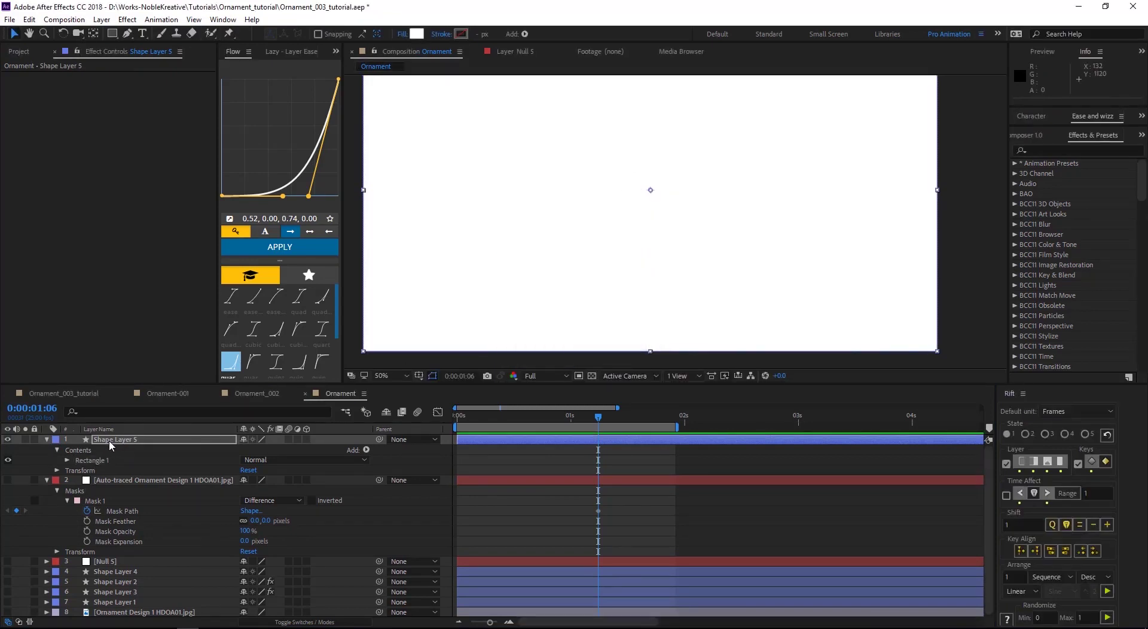
{"action": "key", "text": "ctrl+v"}
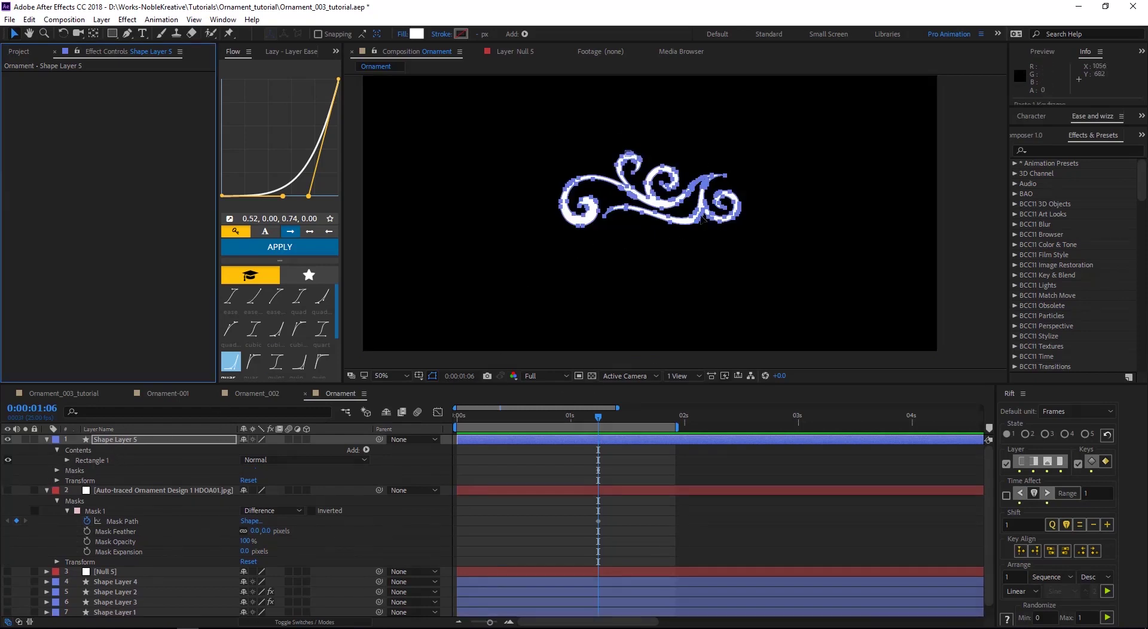
{"action": "left_click", "coordinate": [77, 469]}
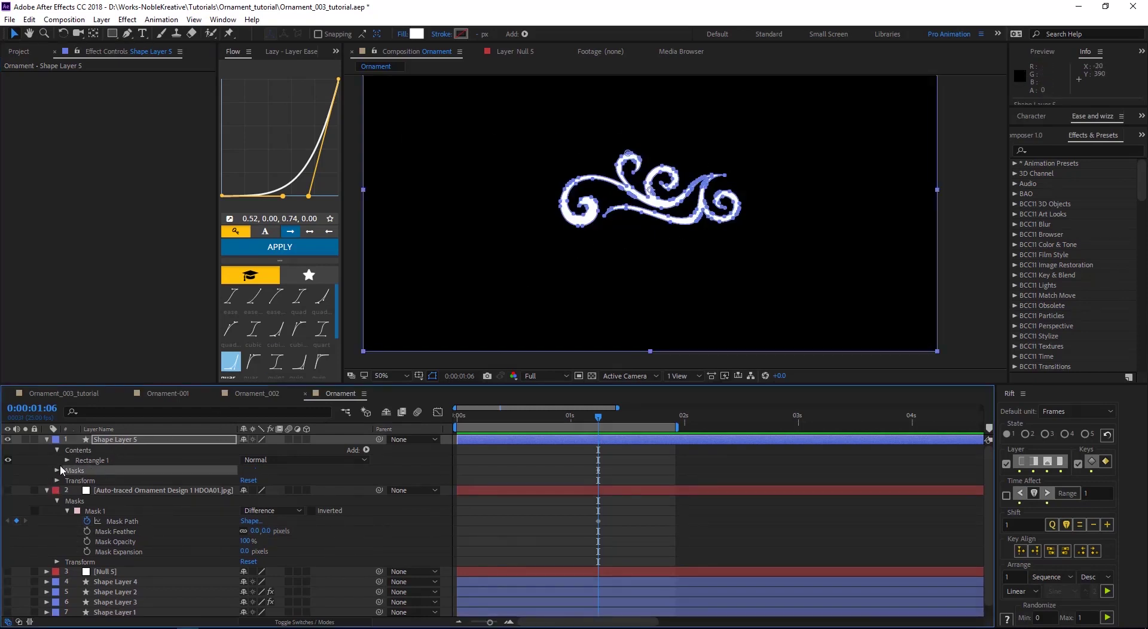
{"action": "key", "text": "Delete"}
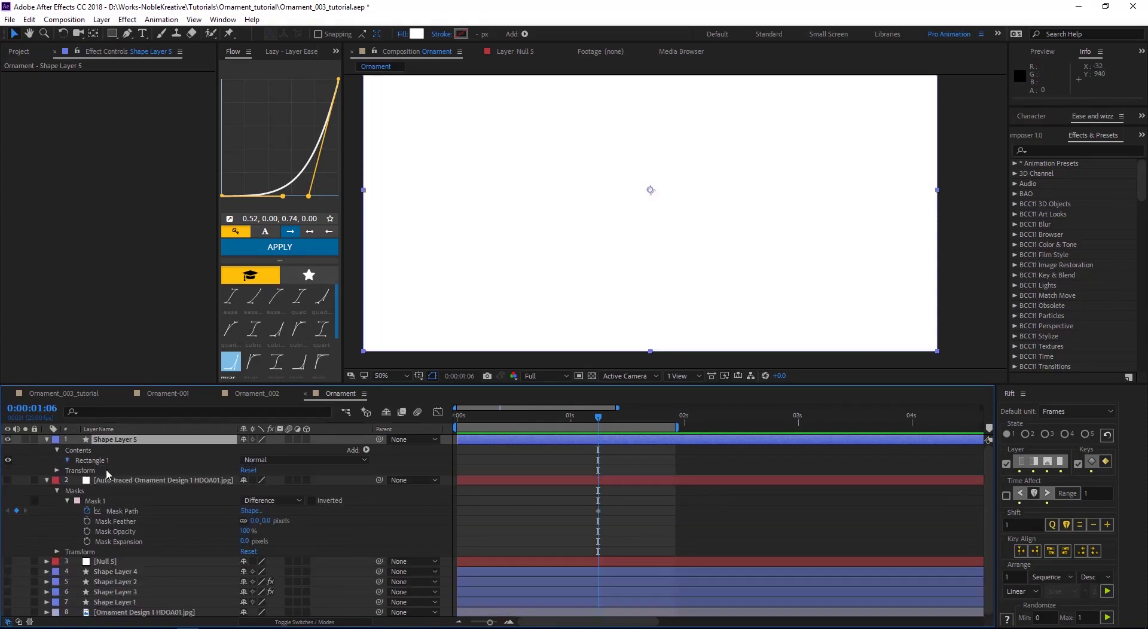
Convert Rectangle 1's path to a Bezier path and paste the ornament outline into it.
{"action": "left_click", "coordinate": [67, 460]}
{"action": "left_click", "coordinate": [108, 471]}
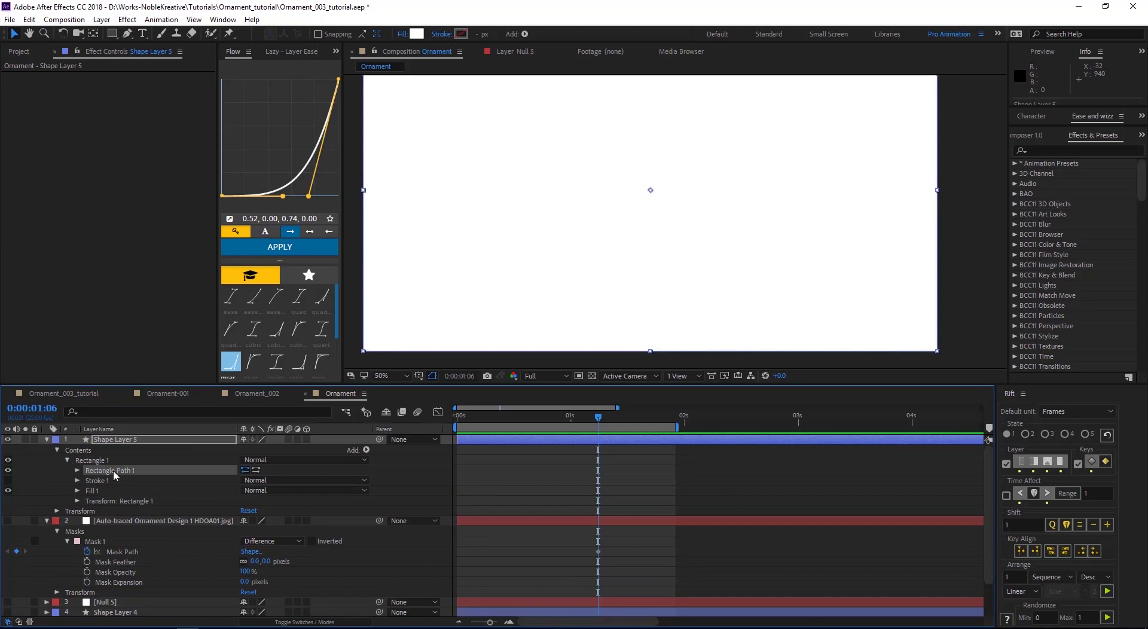
{"action": "right_click", "coordinate": [114, 475]}
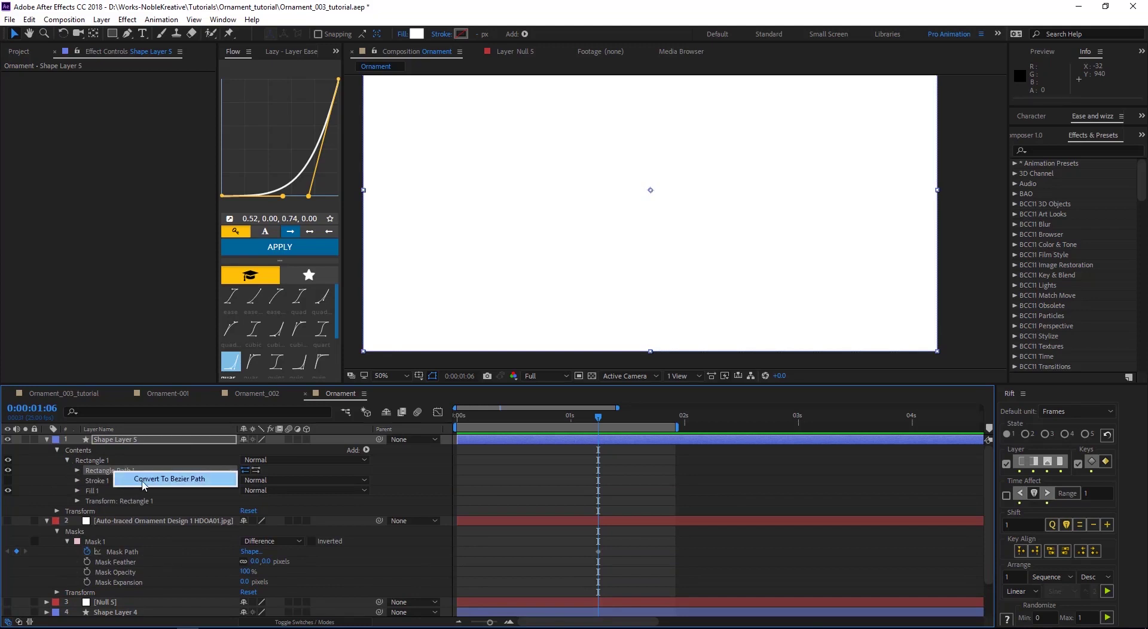
{"action": "left_click", "coordinate": [178, 481]}
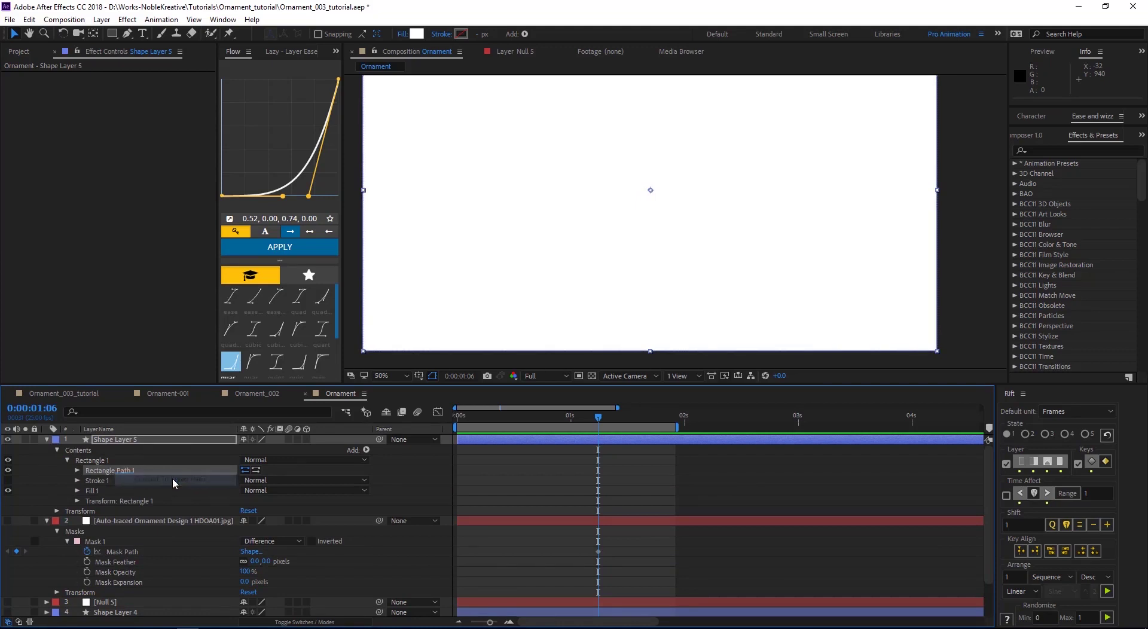
{"action": "left_click", "coordinate": [77, 471]}
{"action": "left_click", "coordinate": [117, 479]}
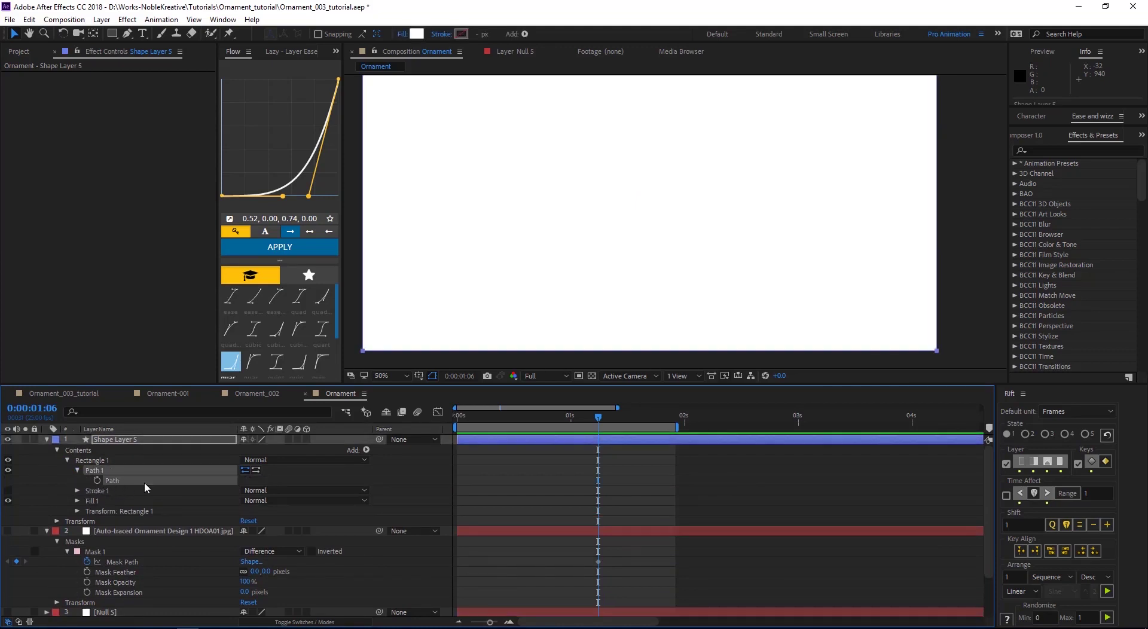
{"action": "key", "text": "ctrl+v"}
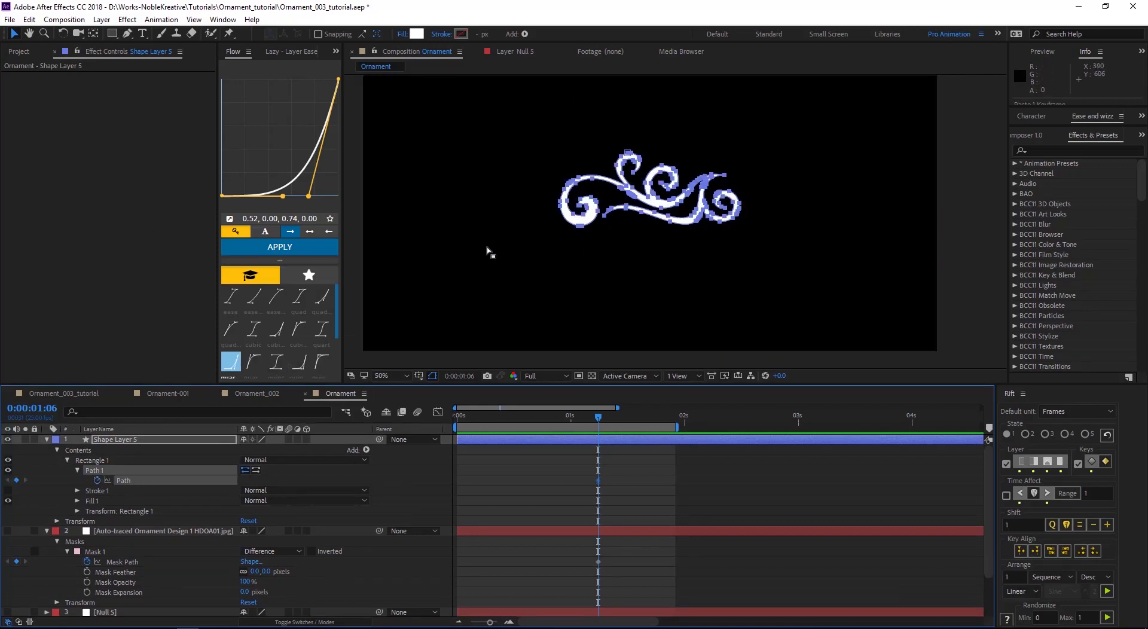
{"action": "left_click", "coordinate": [611, 454]}
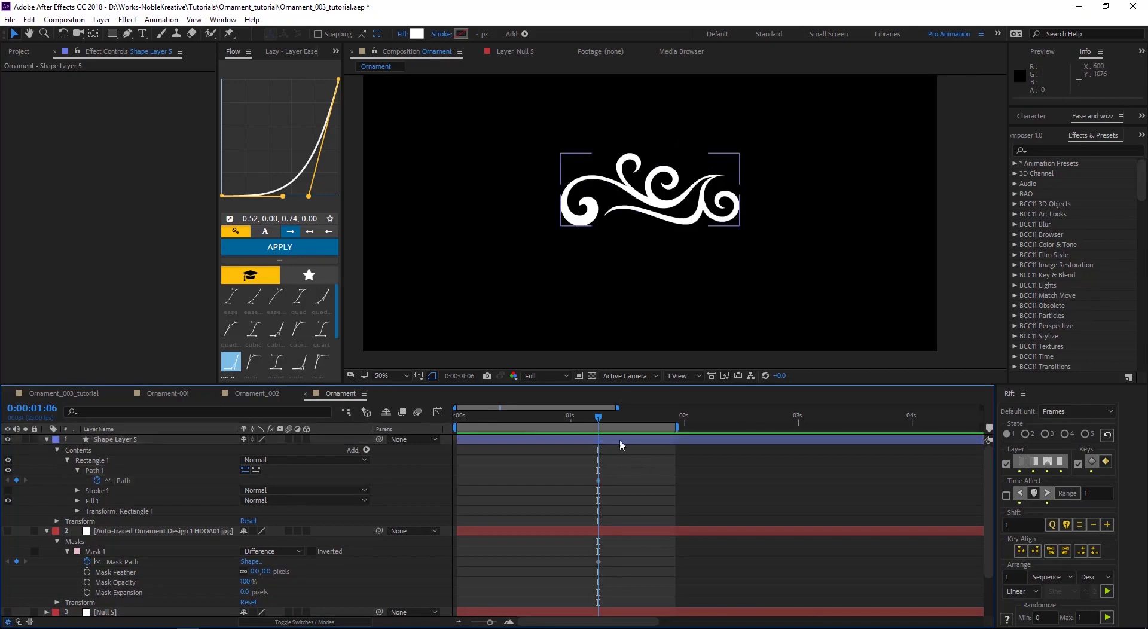
{"action": "left_click", "coordinate": [527, 439]}
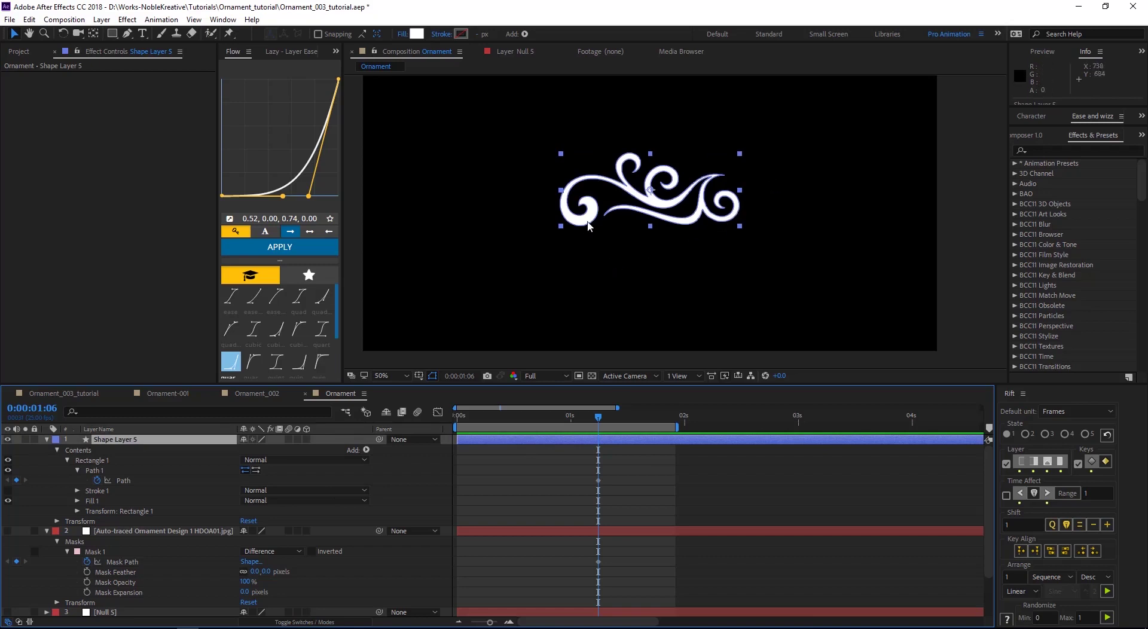
{"action": "left_click_drag", "start_coordinate": [763, 176], "coordinate": [715, 225]}
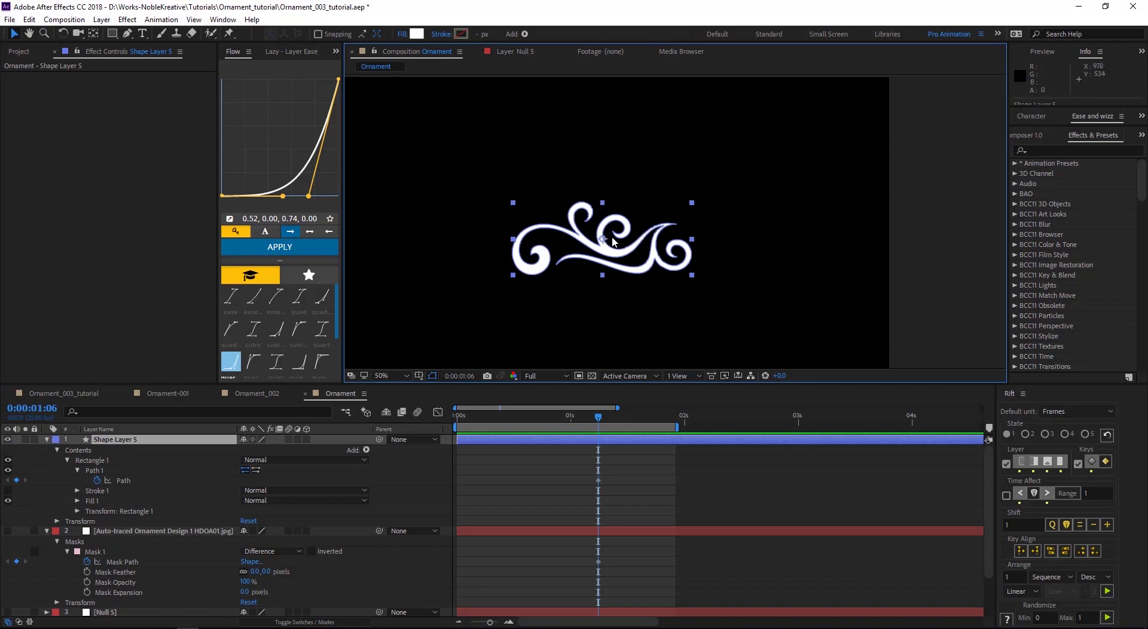
{"action": "scroll", "coordinate": [613, 241], "scroll_direction": "up", "scroll_amount": 3}
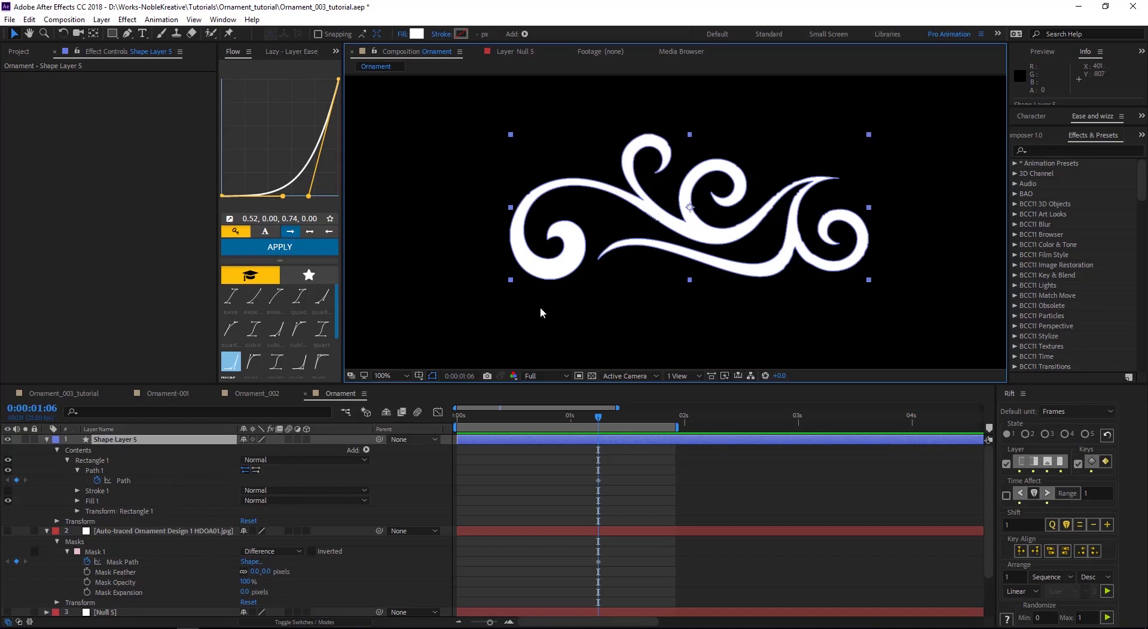
Delete the right-hand spiral and the right tail's inner and tip vertices from Shape Layer 5's path.
{"action": "left_click", "coordinate": [124, 481]}
{"action": "left_click_drag", "start_coordinate": [767, 205], "coordinate": [730, 213]}
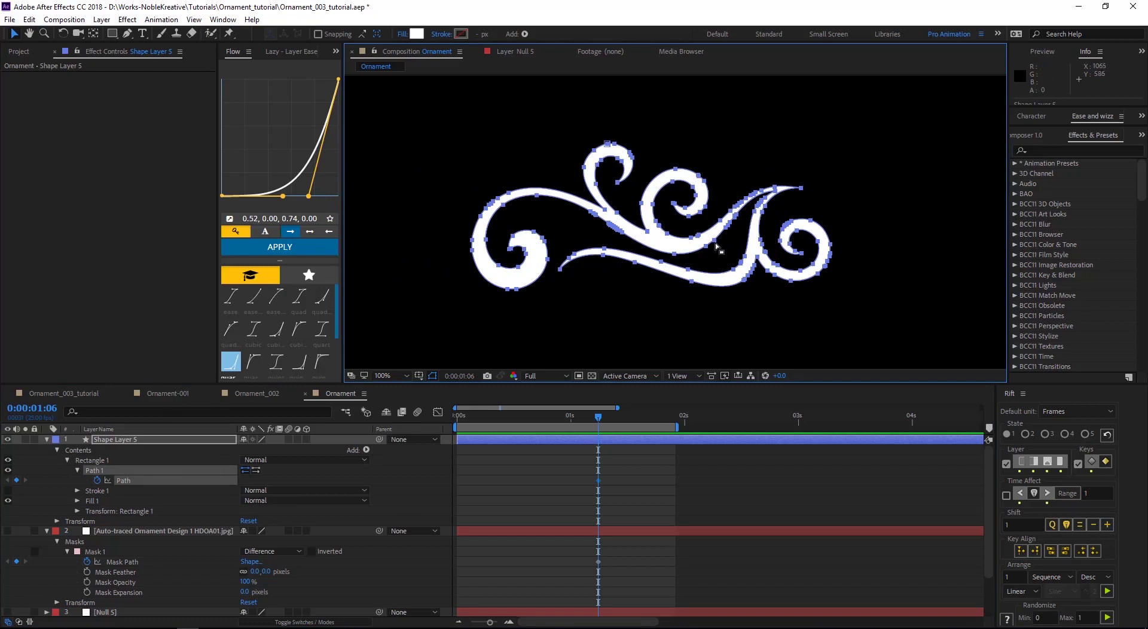
{"action": "left_click", "coordinate": [715, 262]}
{"action": "double_click", "coordinate": [739, 245]}
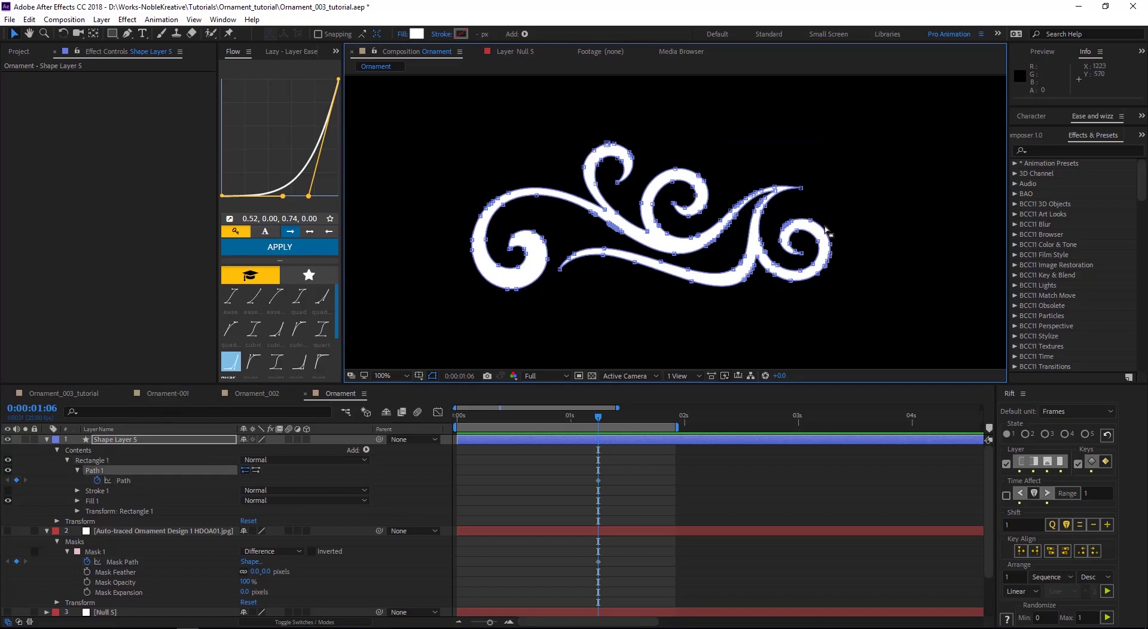
{"action": "left_click_drag", "start_coordinate": [855, 213], "coordinate": [763, 300]}
{"action": "key", "text": "Delete"}
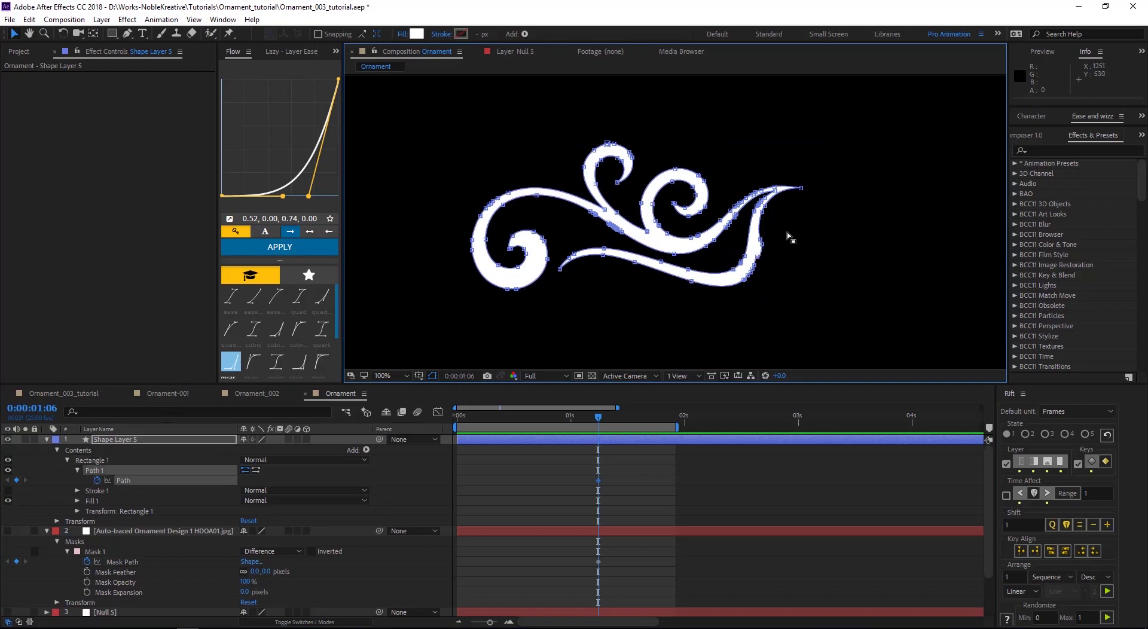
{"action": "left_click_drag", "start_coordinate": [773, 243], "coordinate": [722, 296]}
{"action": "key", "text": "Delete"}
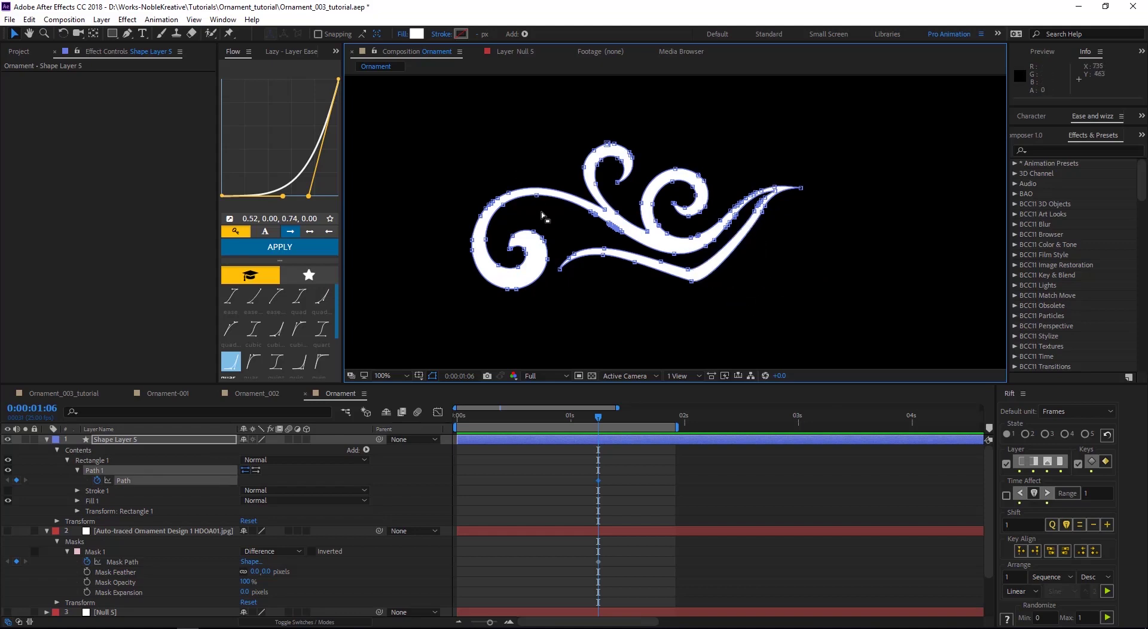
{"action": "key", "text": "Delete"}
{"action": "left_click_drag", "start_coordinate": [611, 244], "coordinate": [706, 263]}
{"action": "key", "text": "Delete"}
{"action": "left_click_drag", "start_coordinate": [735, 302], "coordinate": [667, 267]}
{"action": "key", "text": "Delete"}
{"action": "left_click_drag", "start_coordinate": [803, 233], "coordinate": [755, 205]}
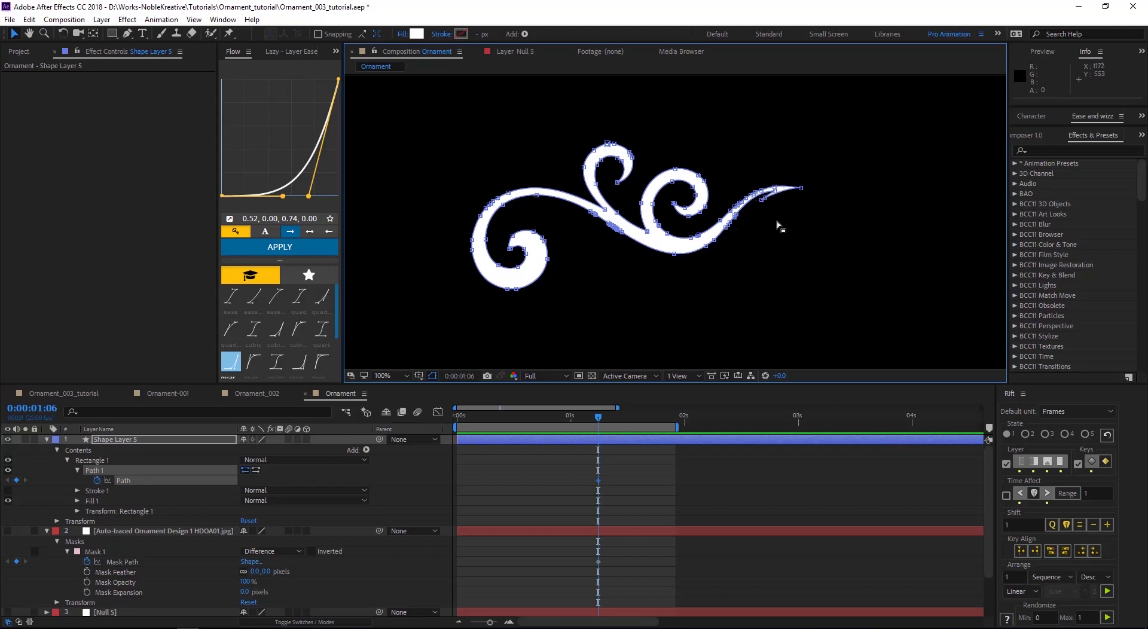
{"action": "key", "text": "Delete"}
Delete the right inner curl, top loop and upper curl vertices from the path.
{"action": "left_click_drag", "start_coordinate": [730, 150], "coordinate": [635, 224]}
{"action": "key", "text": "Delete"}
{"action": "left_click_drag", "start_coordinate": [667, 133], "coordinate": [556, 188]}
{"action": "key", "text": "Delete"}
{"action": "left_click_drag", "start_coordinate": [662, 163], "coordinate": [605, 189]}
{"action": "key", "text": "Delete"}
{"action": "scroll", "coordinate": [682, 225], "scroll_direction": "up", "scroll_amount": 4}
{"action": "left_click_drag", "start_coordinate": [797, 167], "coordinate": [569, 237]}
{"action": "left_click_drag", "start_coordinate": [814, 152], "coordinate": [573, 242]}
{"action": "key", "text": "Delete"}
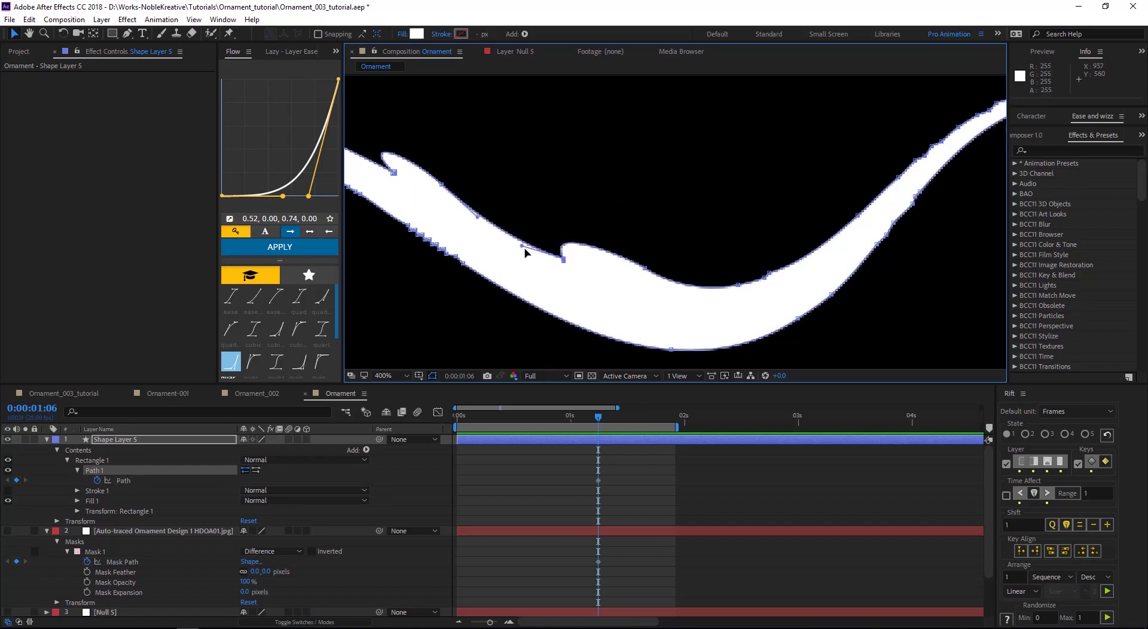
Smooth the remaining edge by adjusting curve handles and pulling a path segment downward.
{"action": "left_click_drag", "start_coordinate": [563, 259], "coordinate": [628, 270]}
{"action": "left_click", "coordinate": [395, 174]}
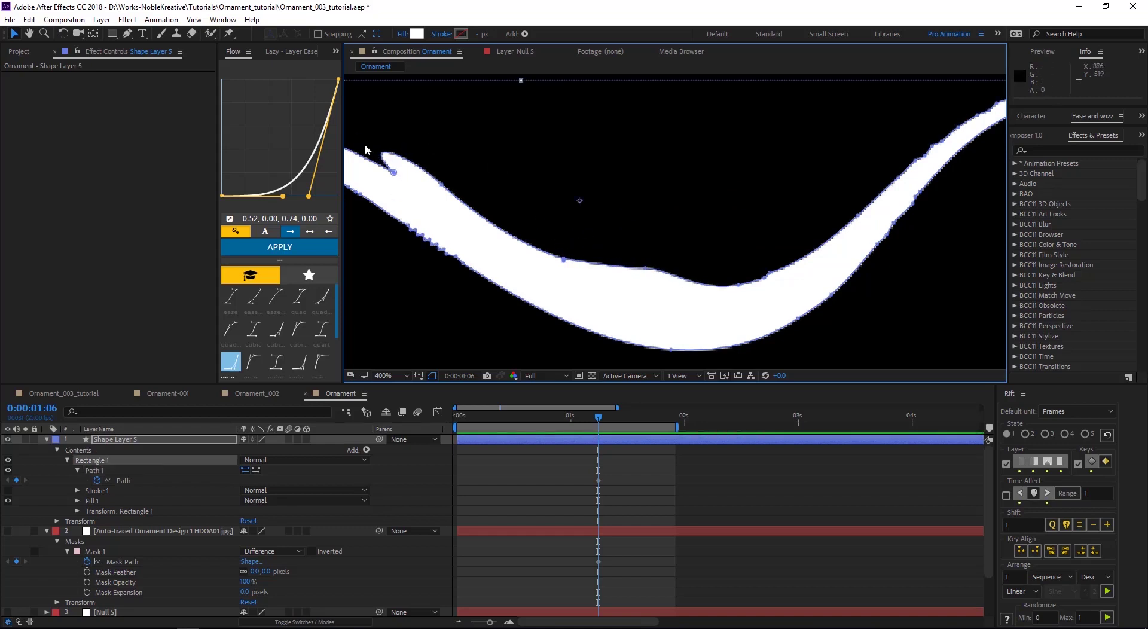
{"action": "left_click", "coordinate": [395, 174]}
{"action": "left_click_drag", "start_coordinate": [359, 138], "coordinate": [445, 188]}
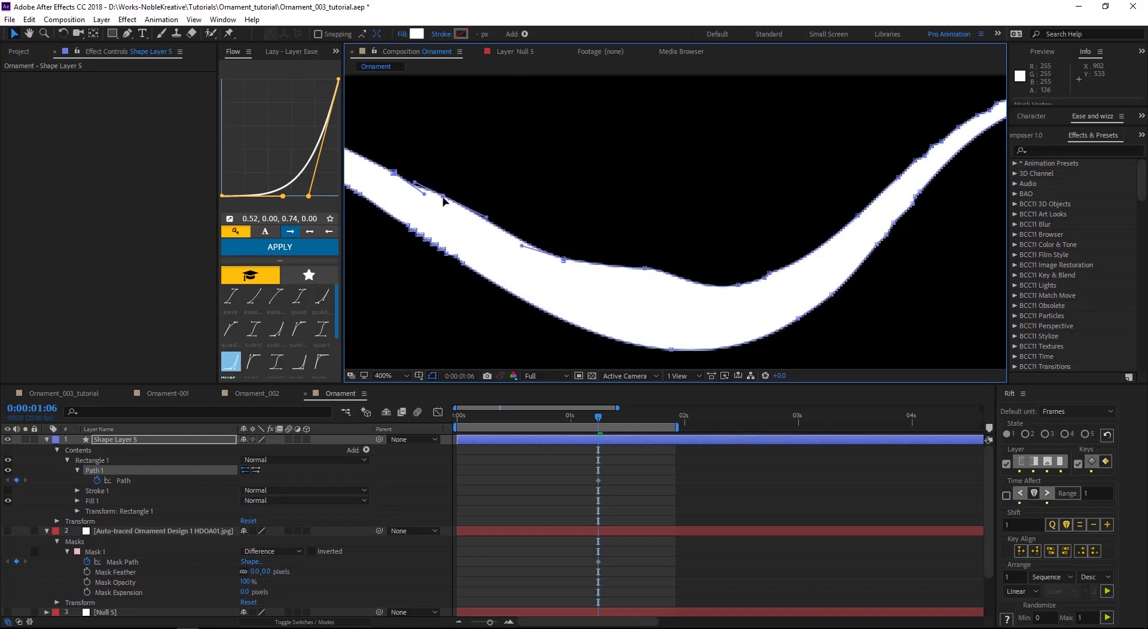
{"action": "left_click", "coordinate": [640, 270]}
{"action": "left_click", "coordinate": [641, 272]}
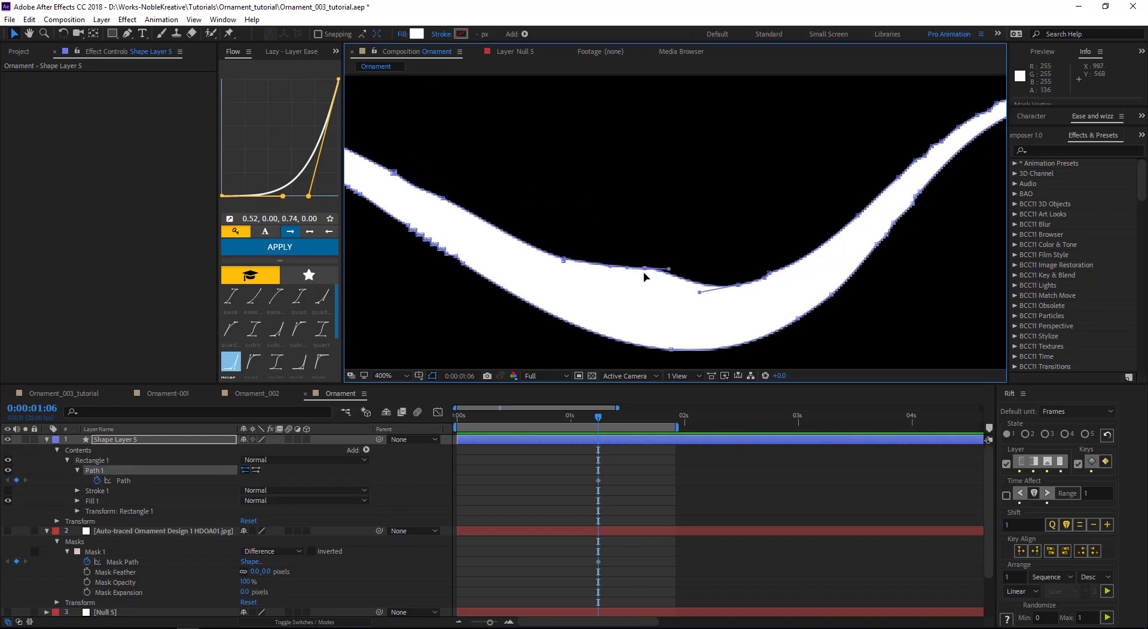
{"action": "left_click_drag", "start_coordinate": [646, 267], "coordinate": [649, 277]}
{"action": "scroll", "coordinate": [605, 203], "scroll_direction": "down", "scroll_amount": 4}
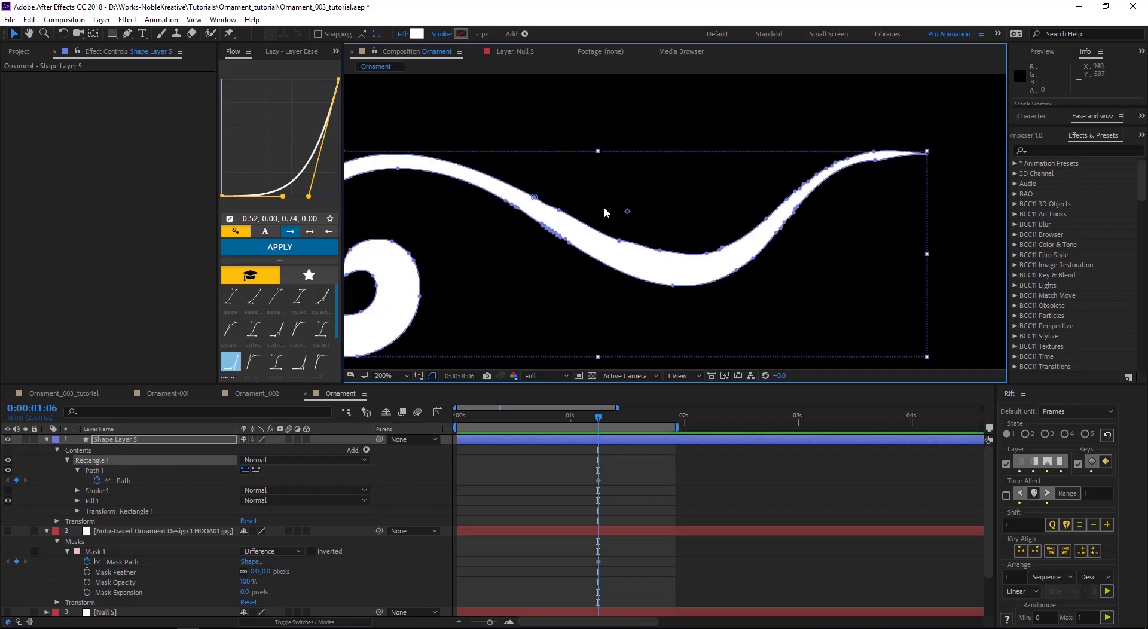
Collapse the layer properties, turn on Shape Layers 1–3, hide Shape Layer 5, and recenter the view.
{"action": "key", "text": "v"}
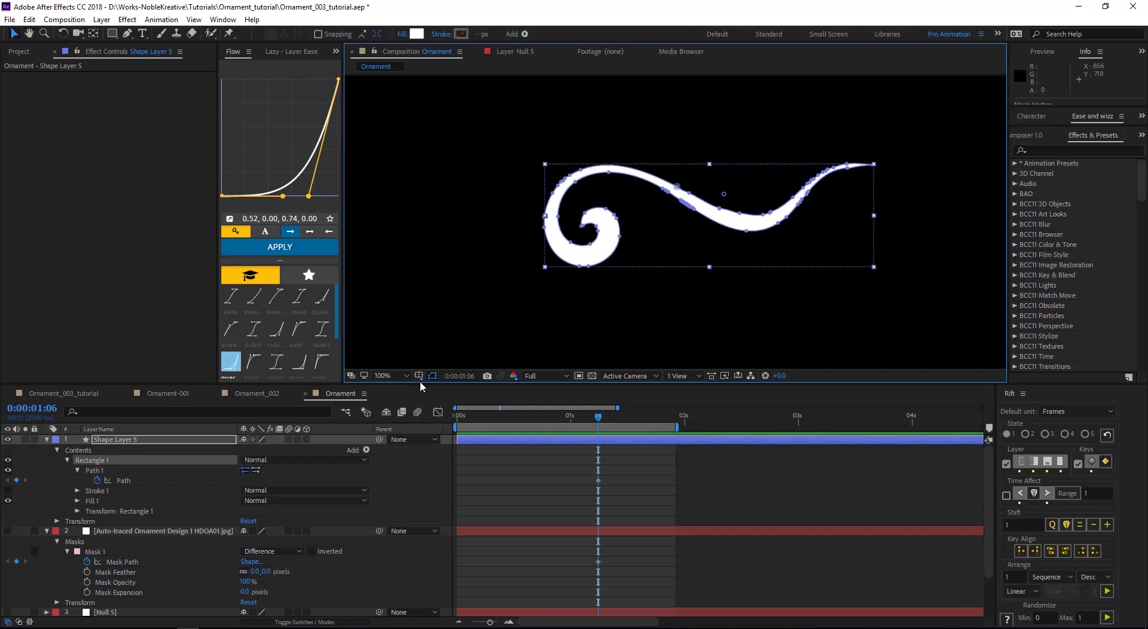
{"action": "left_click", "coordinate": [48, 440]}
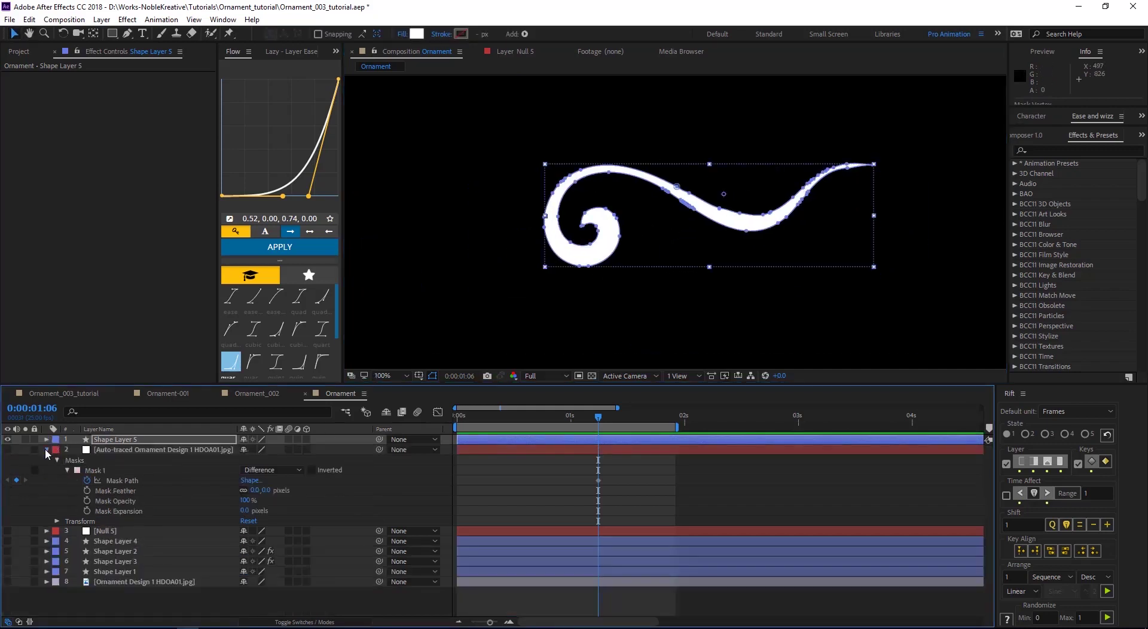
{"action": "left_click", "coordinate": [47, 450]}
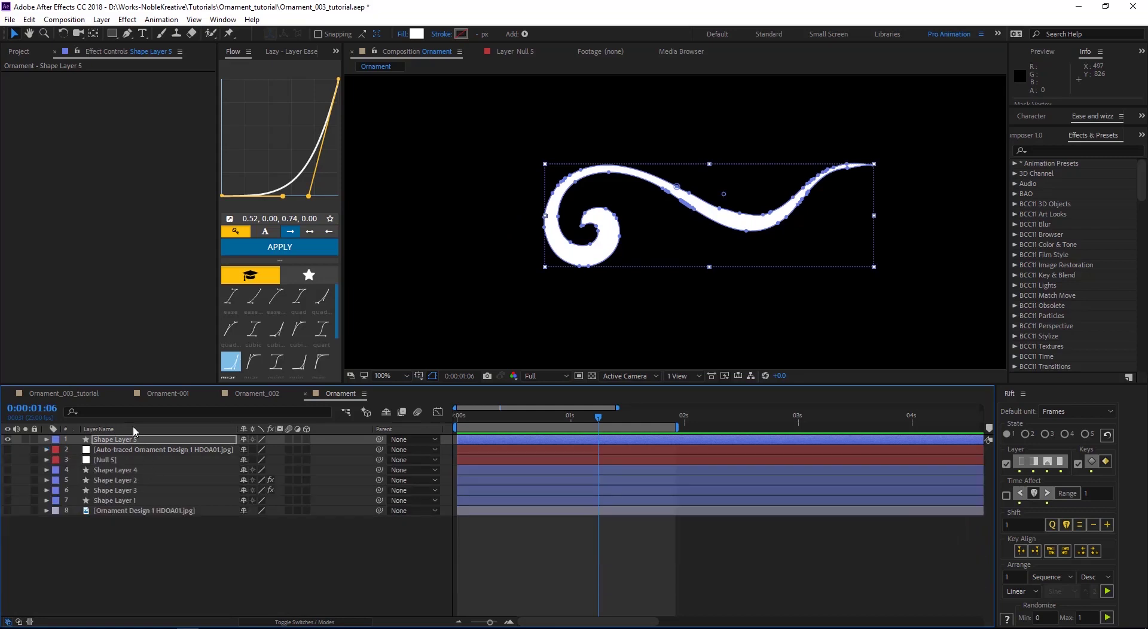
{"action": "left_click_drag", "start_coordinate": [4, 500], "coordinate": [7, 479]}
{"action": "left_click", "coordinate": [8, 439]}
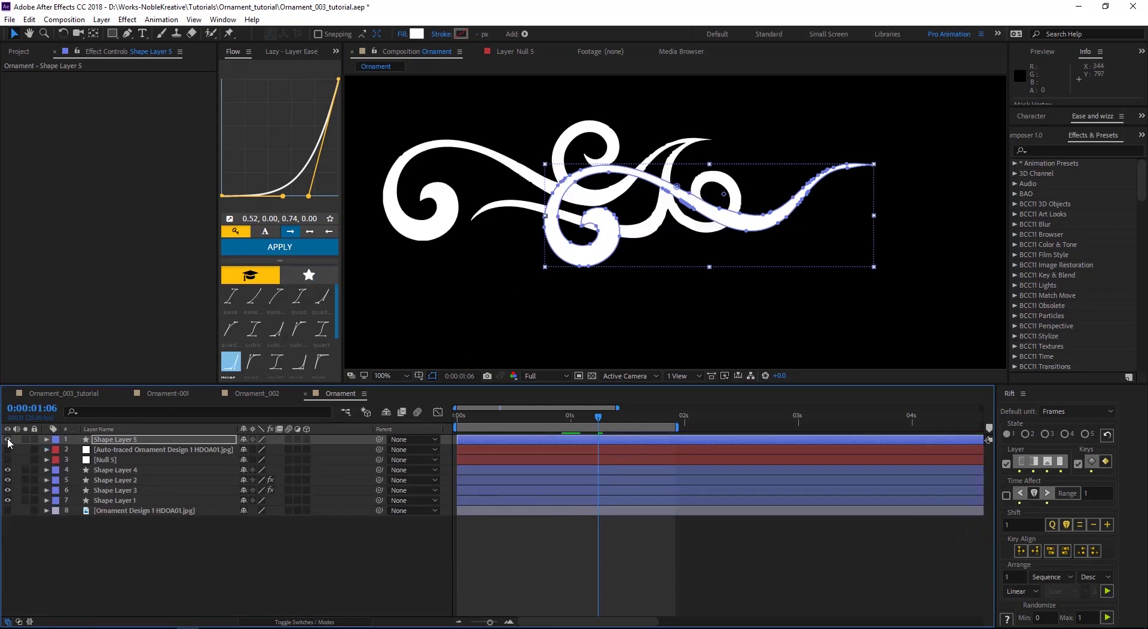
{"action": "left_click", "coordinate": [536, 549]}
{"action": "key", "text": "h"}
{"action": "left_click_drag", "start_coordinate": [381, 201], "coordinate": [456, 247]}
{"action": "key", "text": "v"}
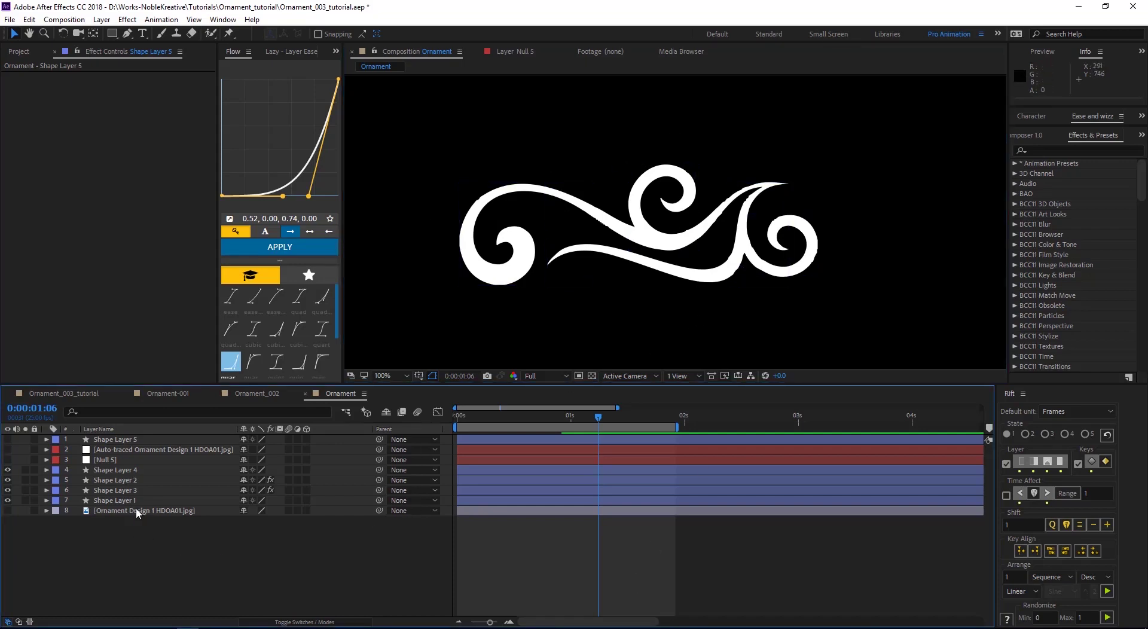
Twirl open Shape Layer 1 and delete its Masks group, keeping Rectangle 1.
{"action": "left_click", "coordinate": [119, 501]}
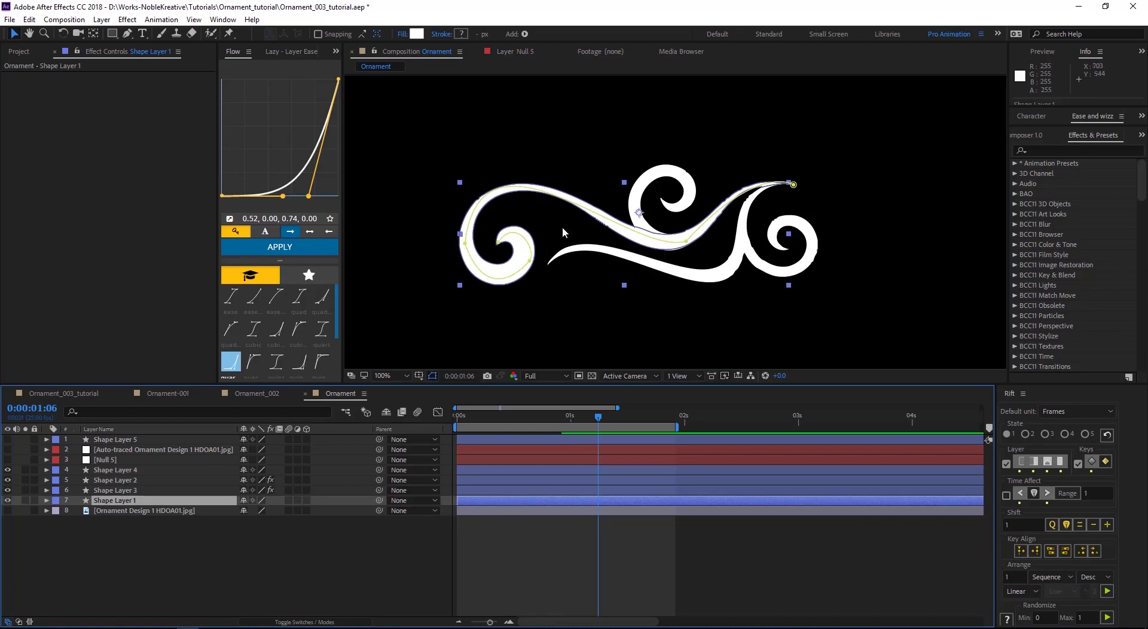
{"action": "left_click", "coordinate": [752, 248]}
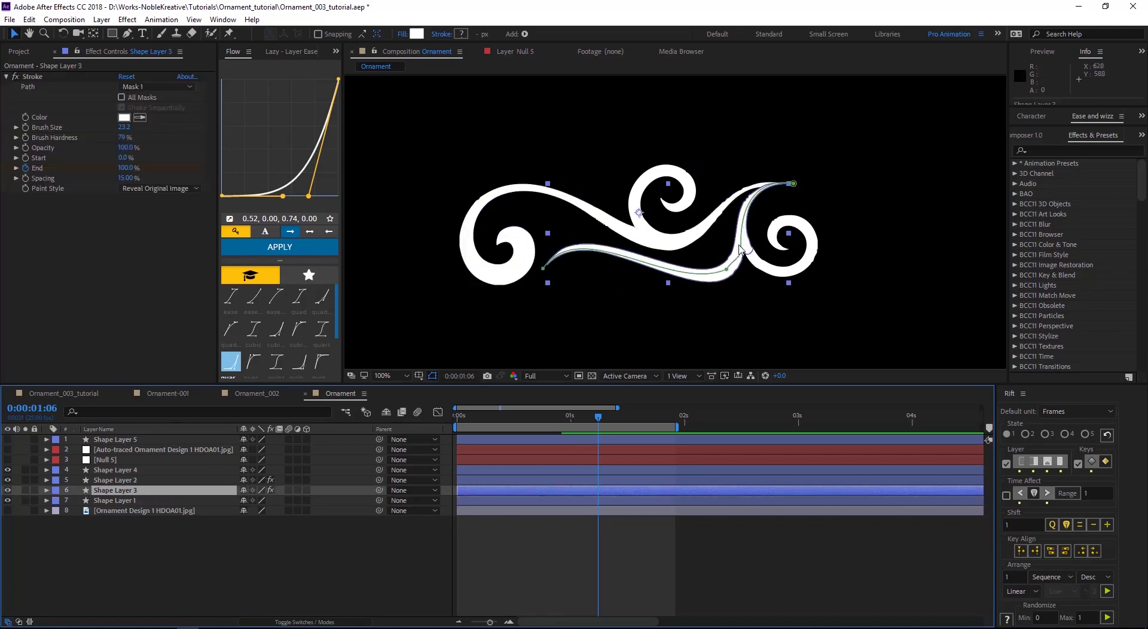
{"action": "left_click", "coordinate": [652, 224]}
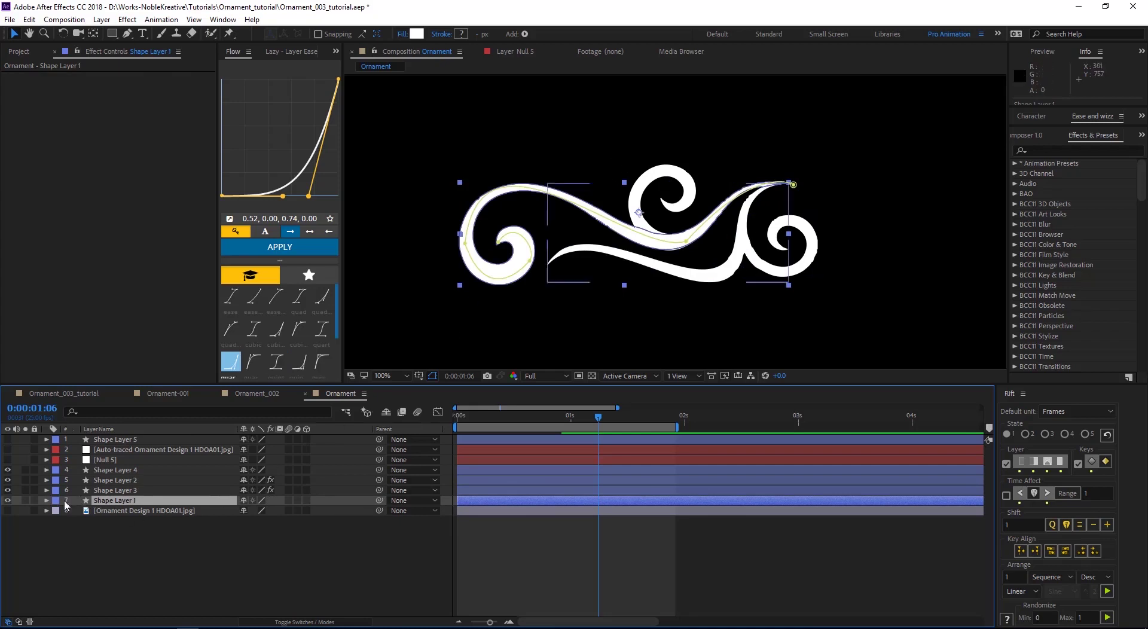
{"action": "left_click", "coordinate": [47, 502]}
{"action": "left_click", "coordinate": [75, 572]}
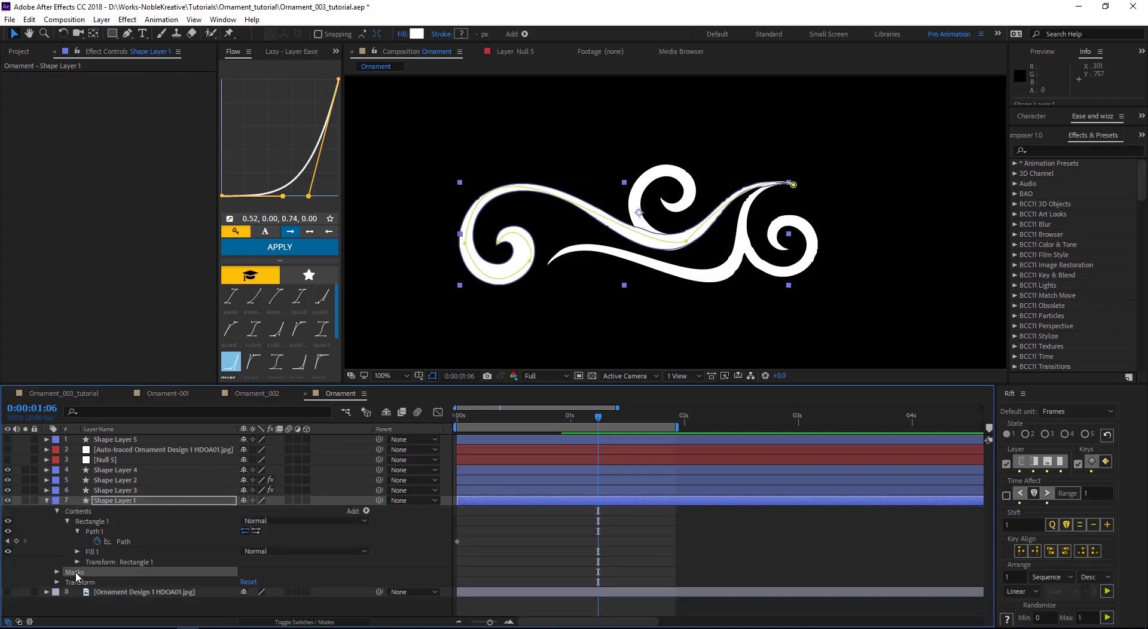
{"action": "key", "text": "Delete"}
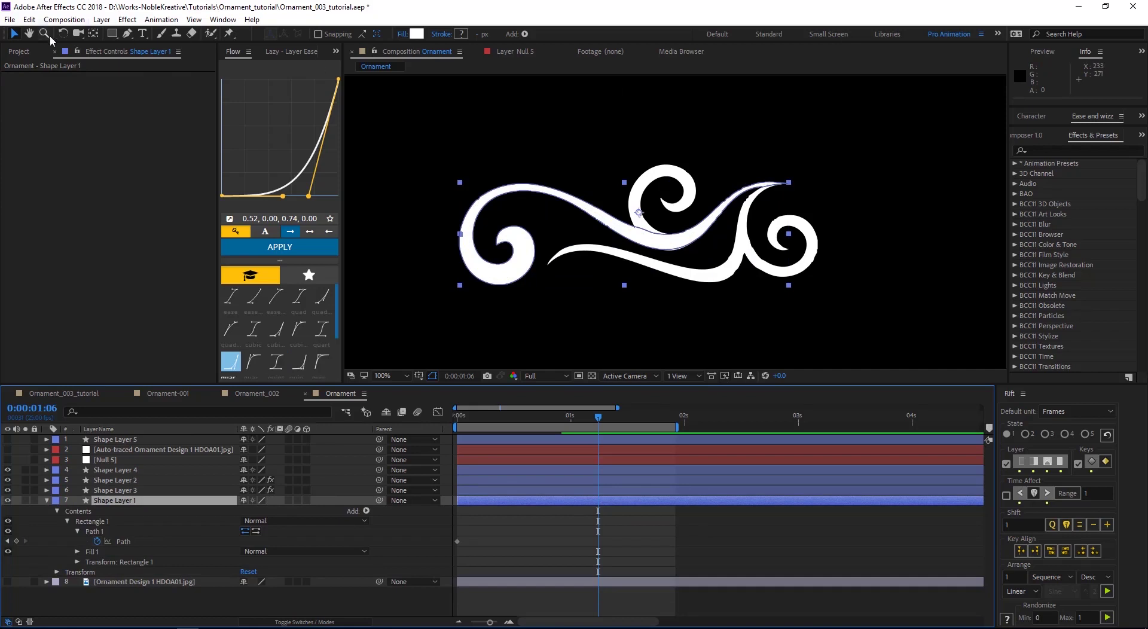
Start a Pen path at the ornament's top right with Stroke and Fill set to None.
{"action": "left_click", "coordinate": [127, 33]}
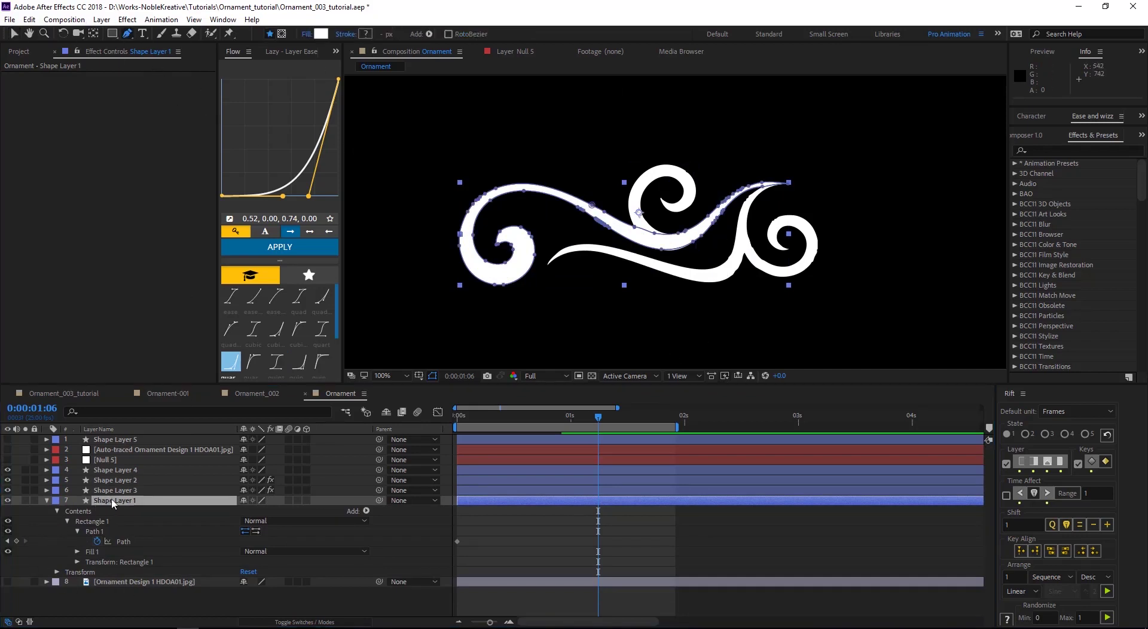
{"action": "left_click", "coordinate": [817, 180]}
{"action": "left_click_drag", "start_coordinate": [692, 234], "coordinate": [668, 284]}
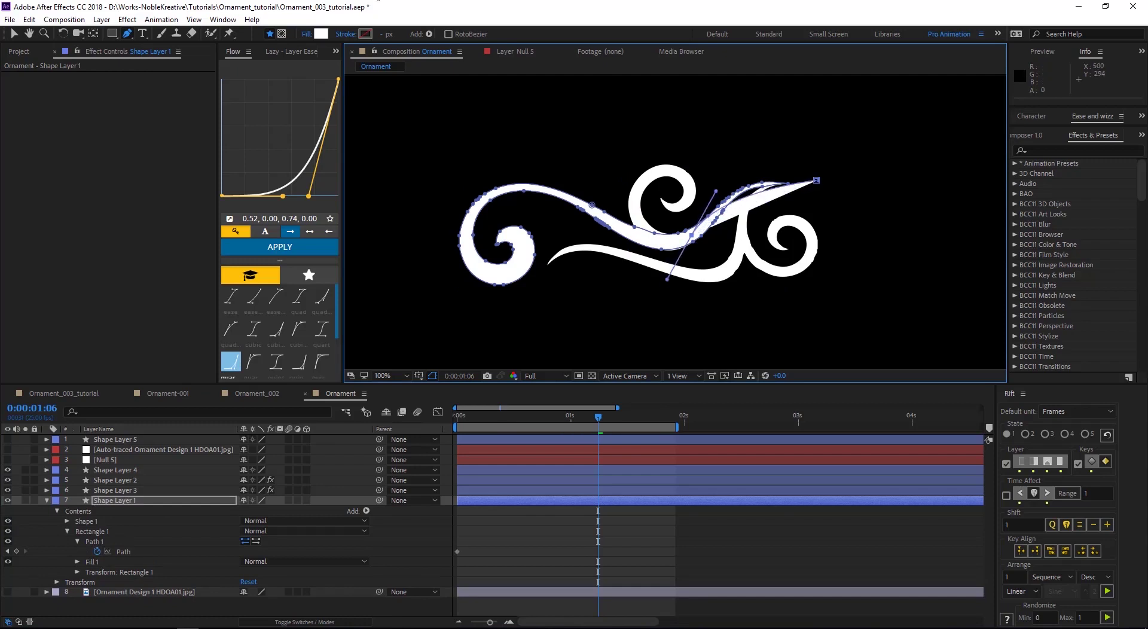
{"action": "left_click", "coordinate": [344, 34]}
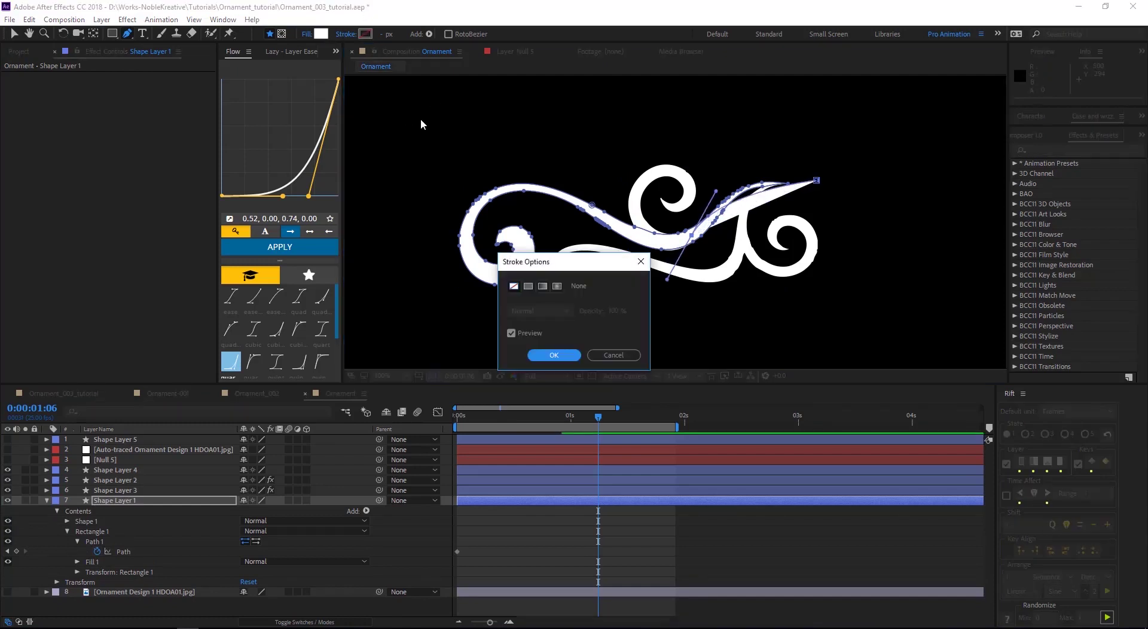
{"action": "left_click", "coordinate": [513, 285]}
{"action": "left_click", "coordinate": [546, 358]}
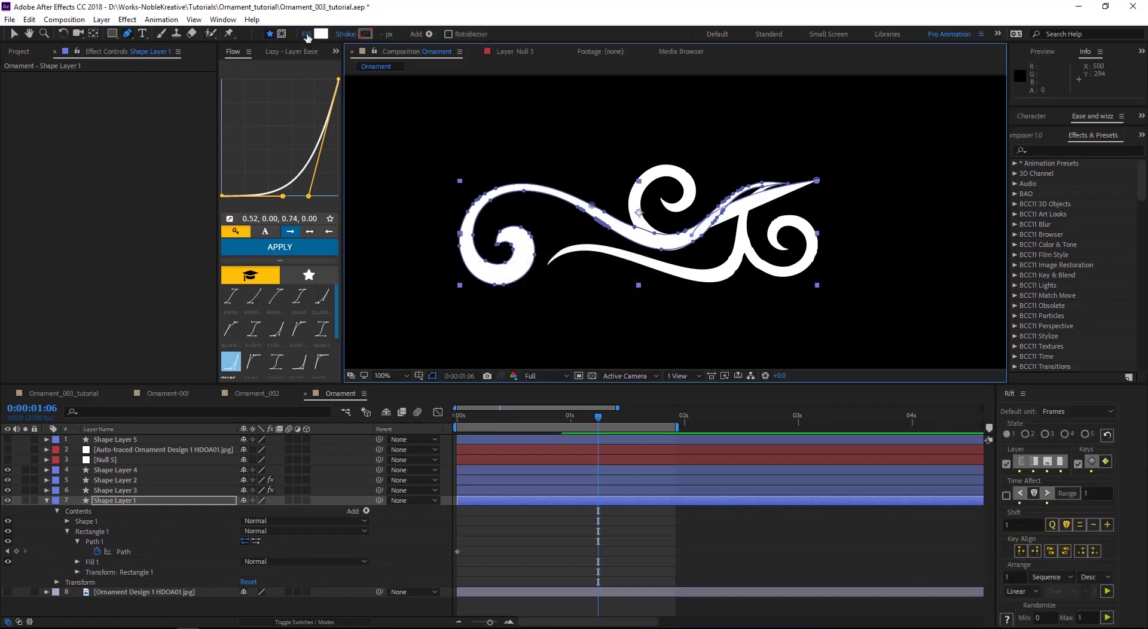
{"action": "left_click", "coordinate": [306, 34]}
{"action": "left_click", "coordinate": [513, 286]}
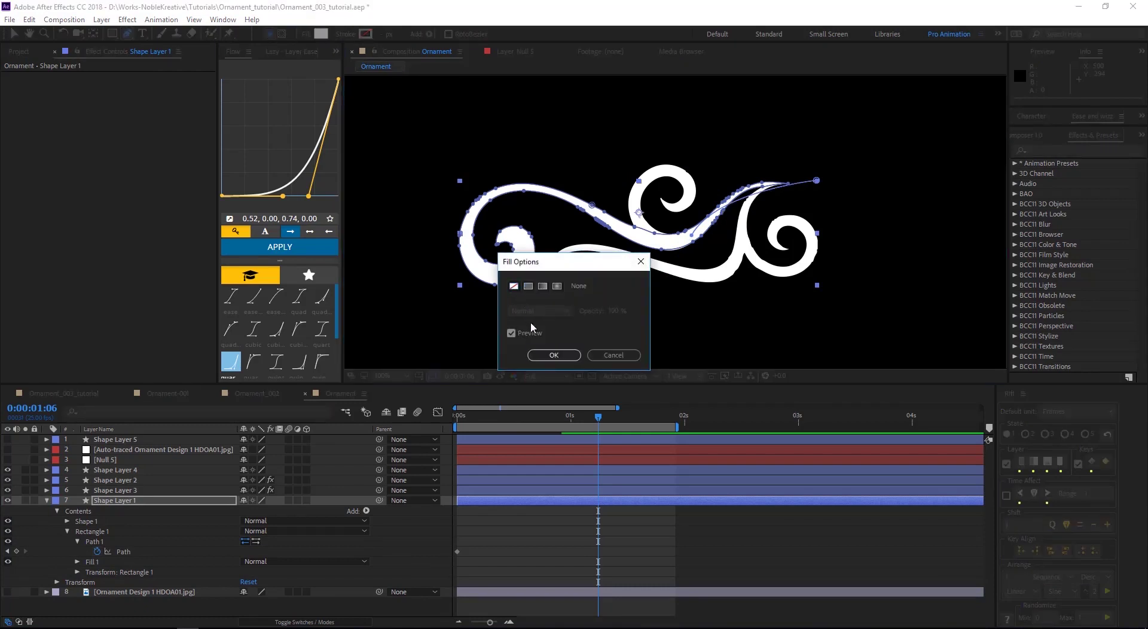
{"action": "left_click", "coordinate": [554, 355]}
Extend the path along the upper curve and around the left swirl, undoing the last adjustment.
{"action": "left_click", "coordinate": [629, 243]}
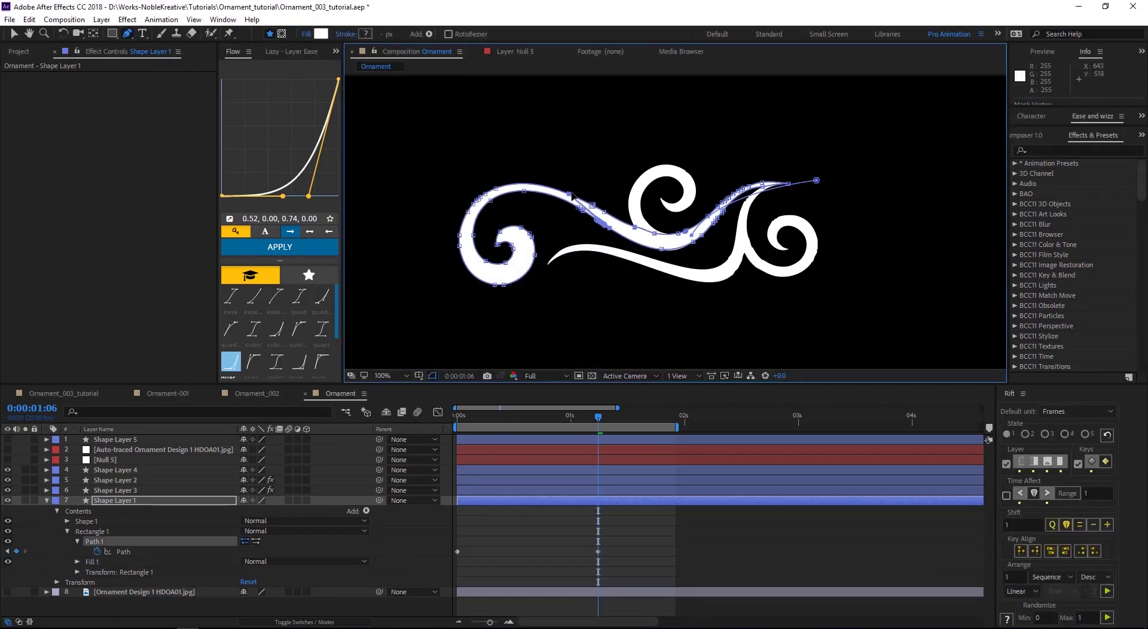
{"action": "left_click", "coordinate": [816, 180]}
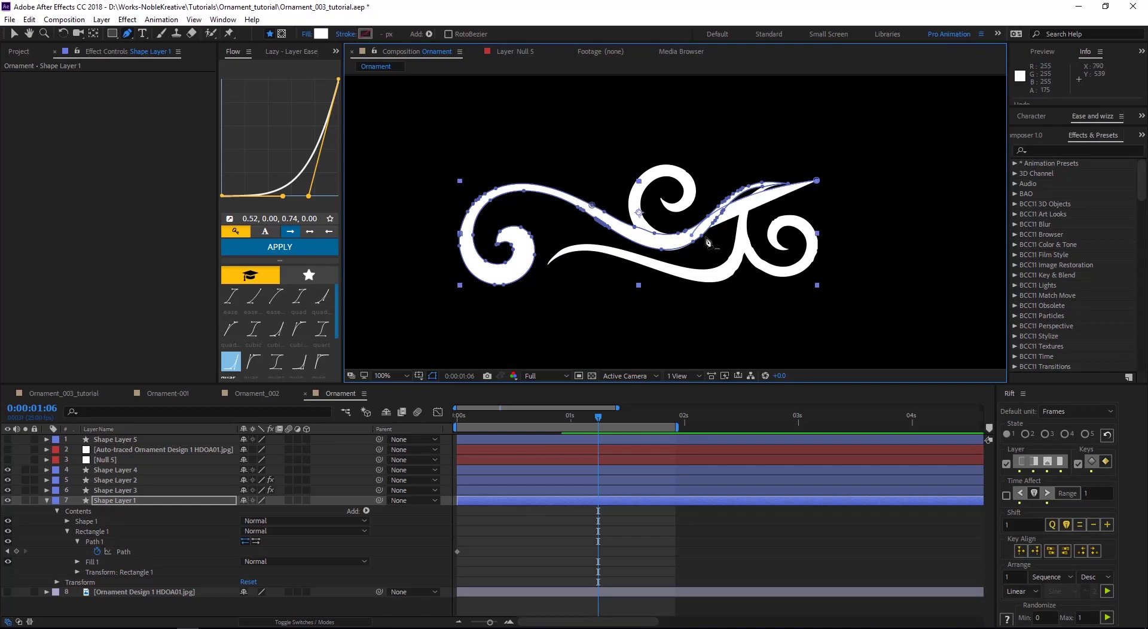
{"action": "left_click_drag", "start_coordinate": [710, 203], "coordinate": [717, 191]}
{"action": "left_click", "coordinate": [321, 33]}
{"action": "key", "text": "Escape"}
{"action": "left_click", "coordinate": [307, 34]}
{"action": "left_click", "coordinate": [514, 342]}
{"action": "left_click", "coordinate": [553, 371]}
{"action": "left_click", "coordinate": [467, 226]}
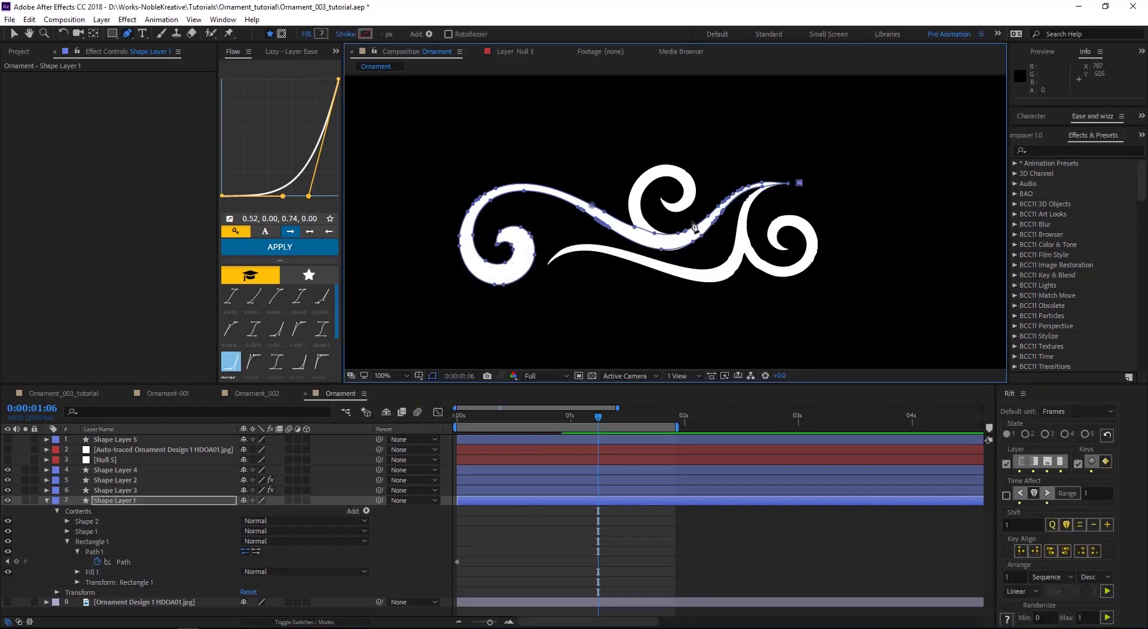
{"action": "left_click_drag", "start_coordinate": [468, 226], "coordinate": [514, 281]}
{"action": "left_click_drag", "start_coordinate": [728, 238], "coordinate": [739, 193]}
{"action": "left_click", "coordinate": [799, 183]}
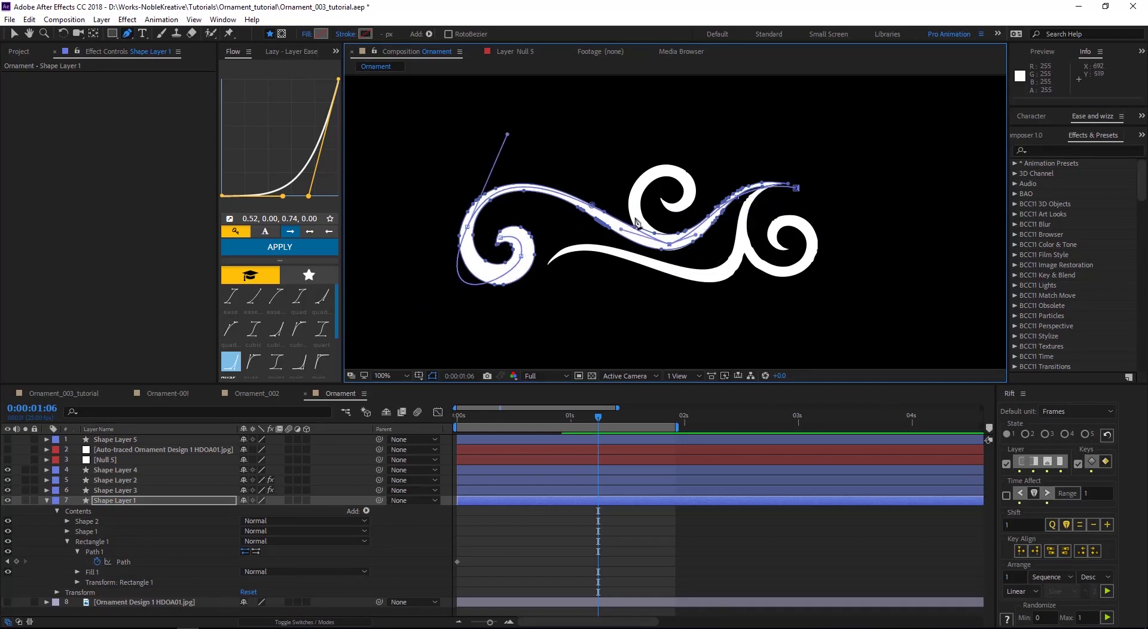
{"action": "left_click_drag", "start_coordinate": [469, 293], "coordinate": [485, 186]}
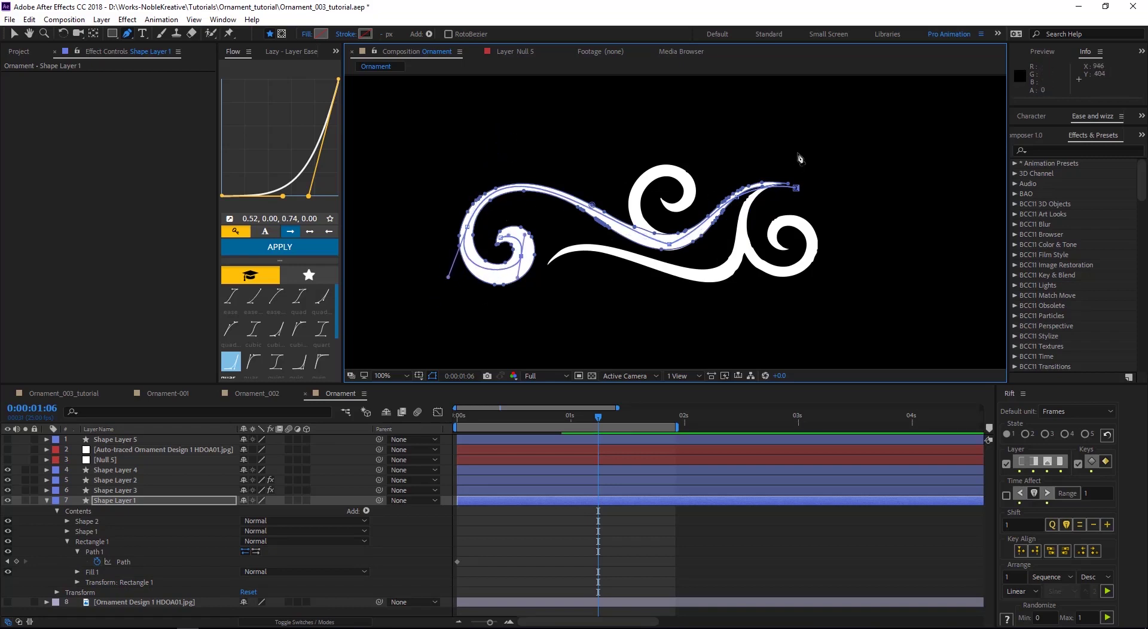
{"action": "key", "text": "ctrl+z"}
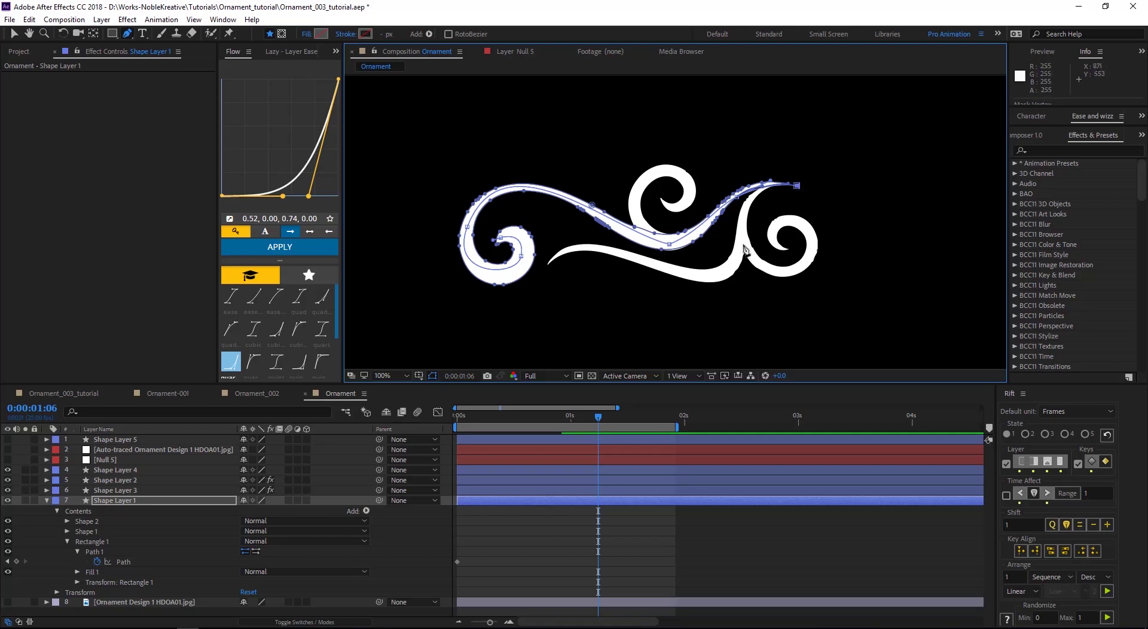
Make the path's right end point its first vertex with Mask and Shape Path > Set First Vertex.
{"action": "right_click", "coordinate": [796, 186]}
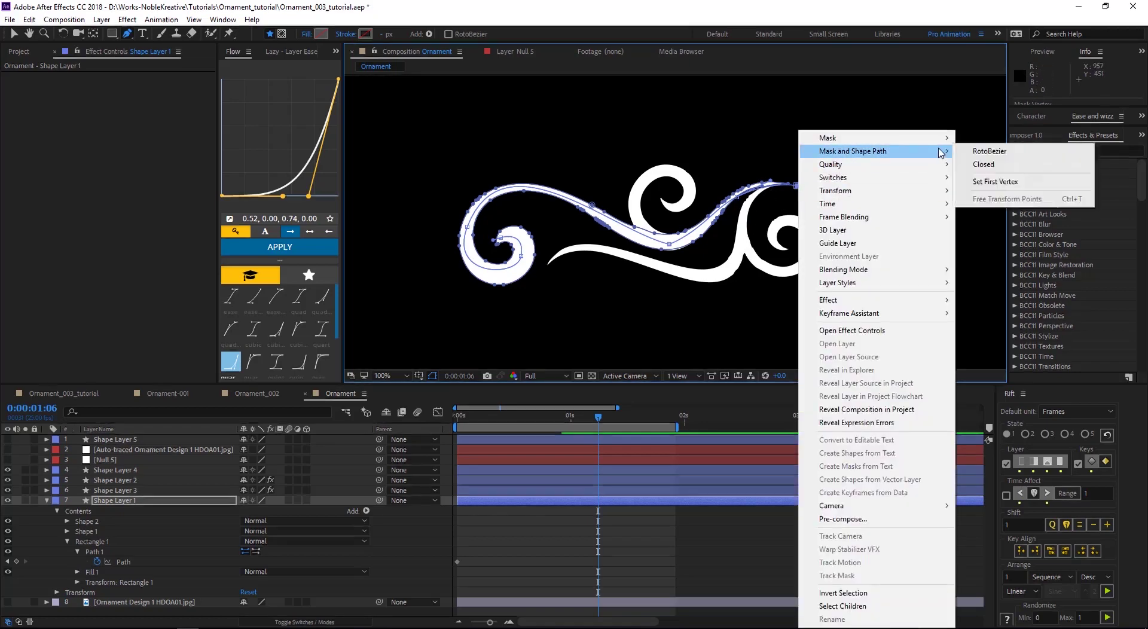
{"action": "left_click", "coordinate": [1026, 183]}
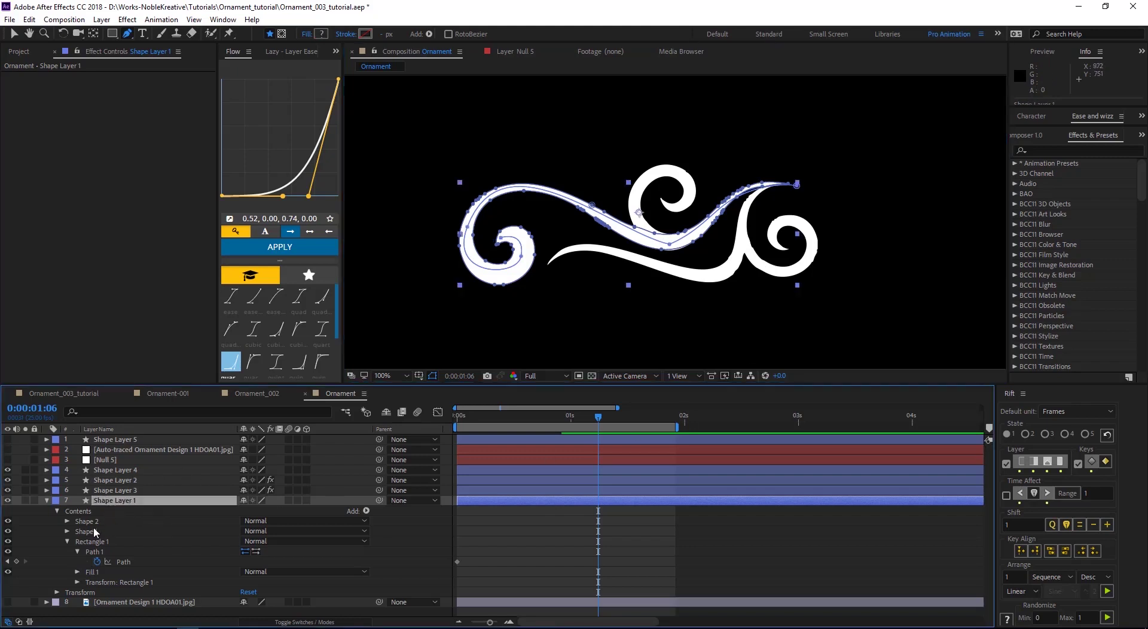
Delete the Shape 1 and Shape 2 groups so Shape Layer 1 keeps only Rectangle 1.
{"action": "left_click", "coordinate": [89, 522]}
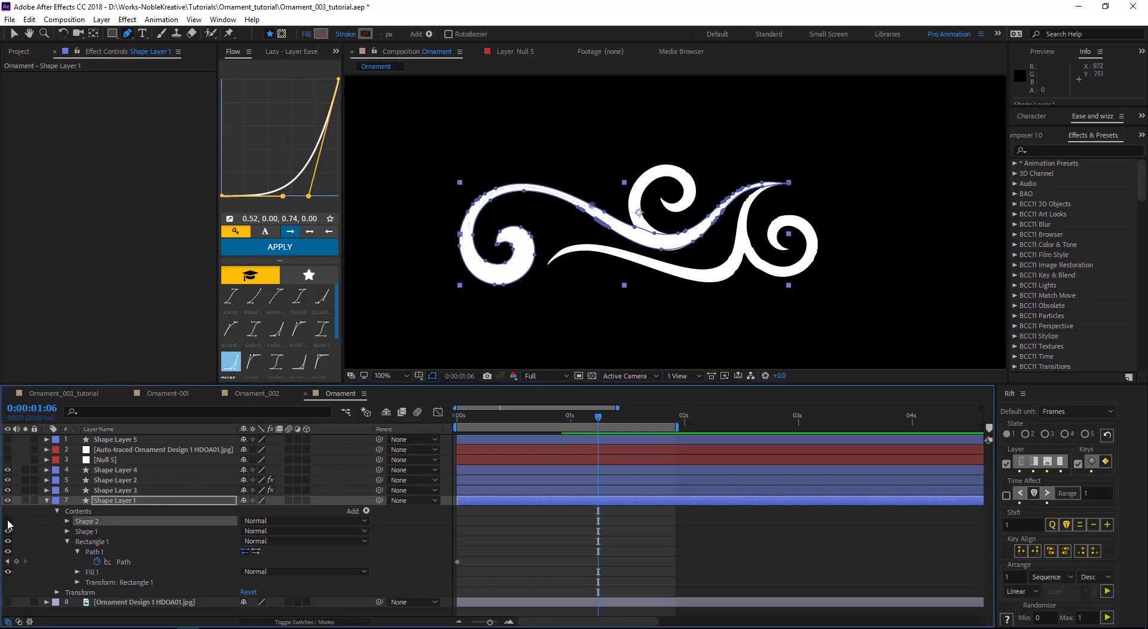
{"action": "left_click", "coordinate": [87, 532]}
{"action": "key", "text": "Delete"}
{"action": "left_click", "coordinate": [88, 524]}
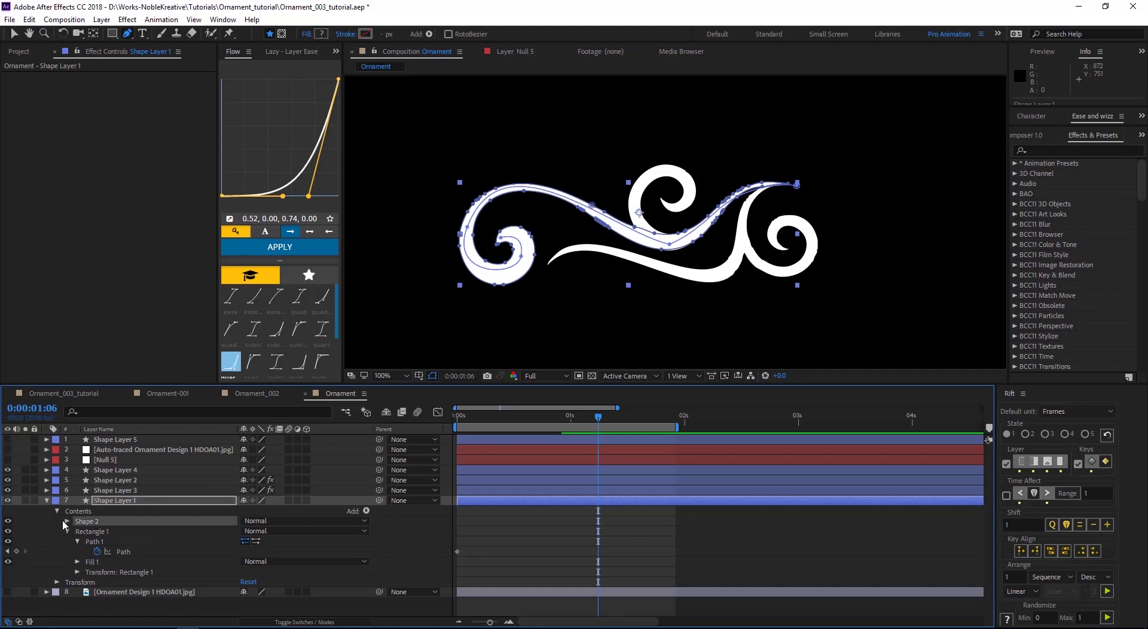
{"action": "left_click", "coordinate": [67, 522]}
{"action": "left_click", "coordinate": [90, 532]}
{"action": "left_click", "coordinate": [77, 532]}
{"action": "left_click", "coordinate": [131, 542]}
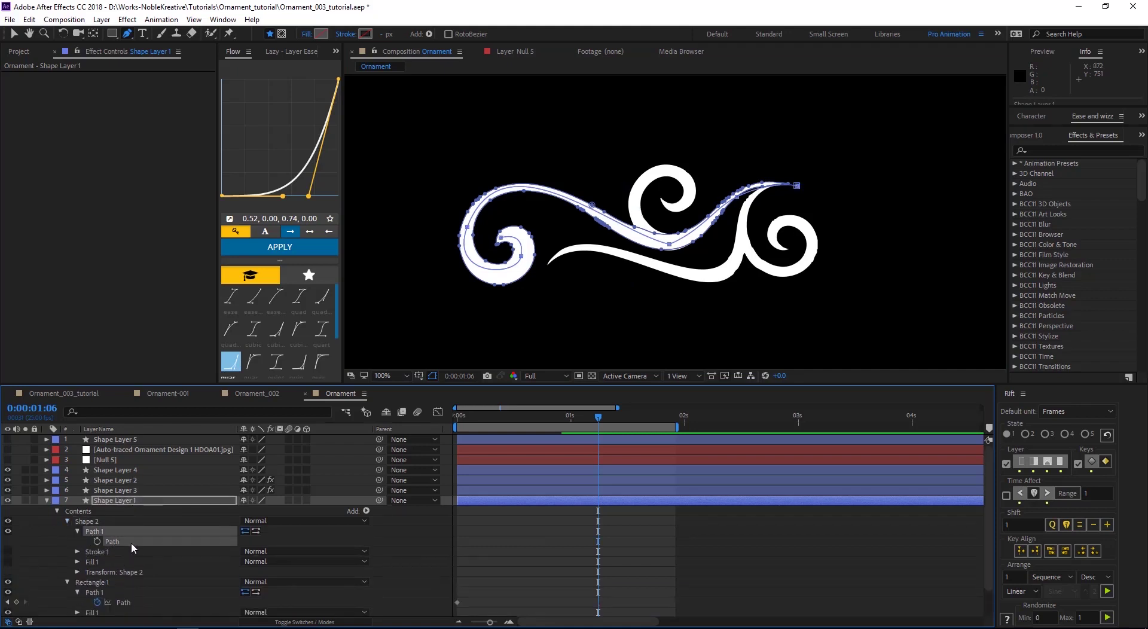
{"action": "left_click", "coordinate": [96, 518]}
{"action": "key", "text": "Delete"}
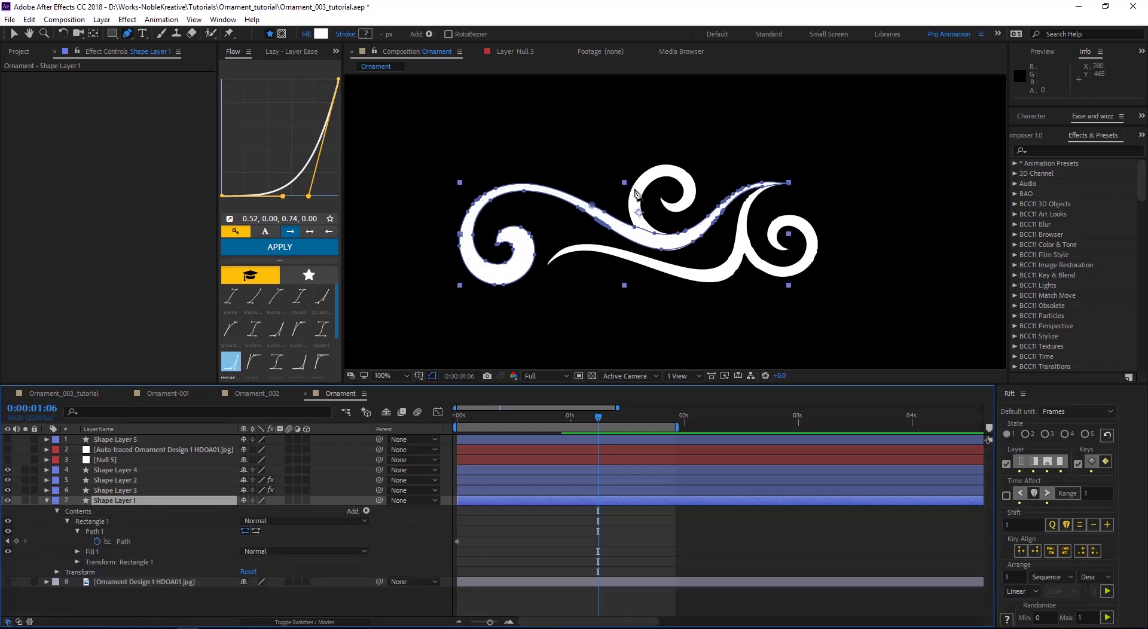
Add Mask 1 along the upper wave and expose its Mask Path for editing.
{"action": "right_click", "coordinate": [636, 193]}
{"action": "key", "text": "Escape"}
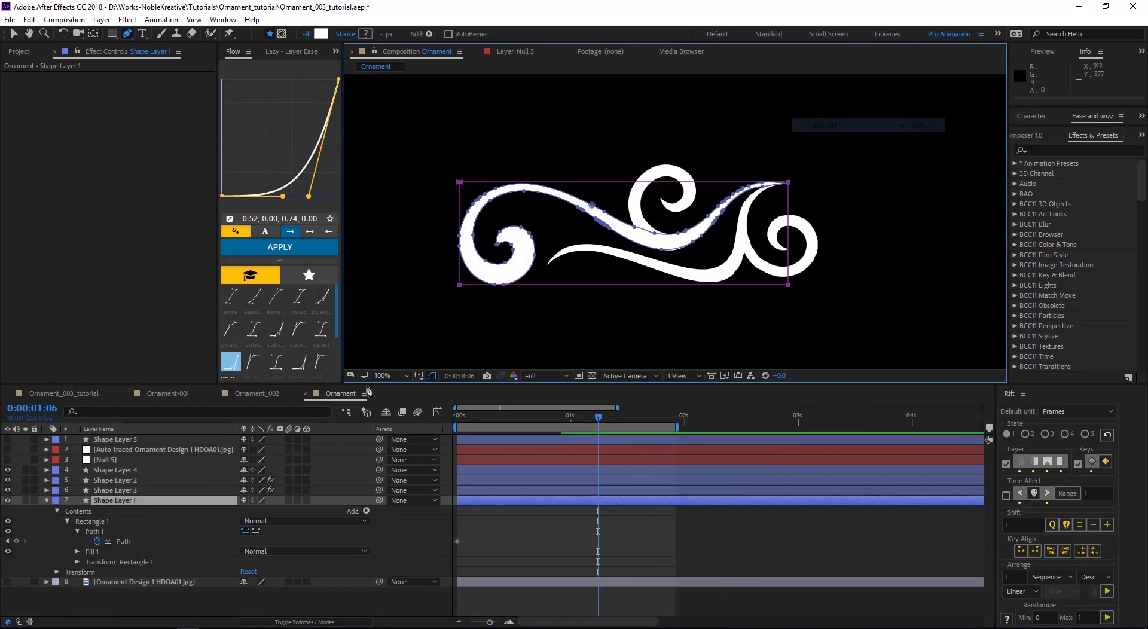
{"action": "key", "text": "ctrl+shift+n"}
{"action": "left_click", "coordinate": [67, 582]}
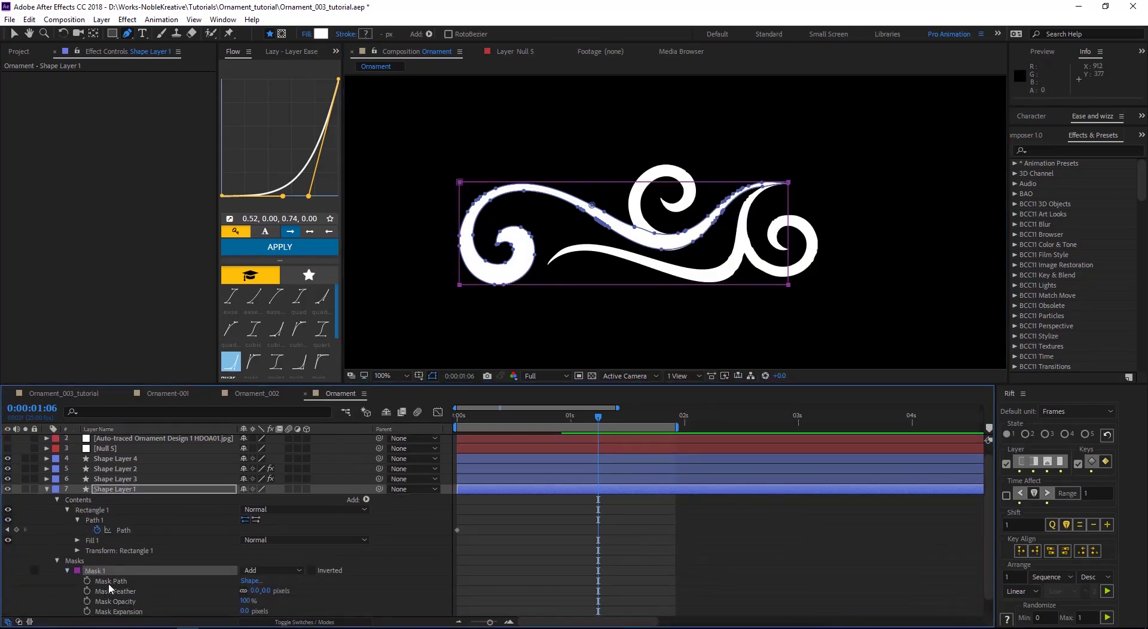
{"action": "left_click", "coordinate": [109, 579]}
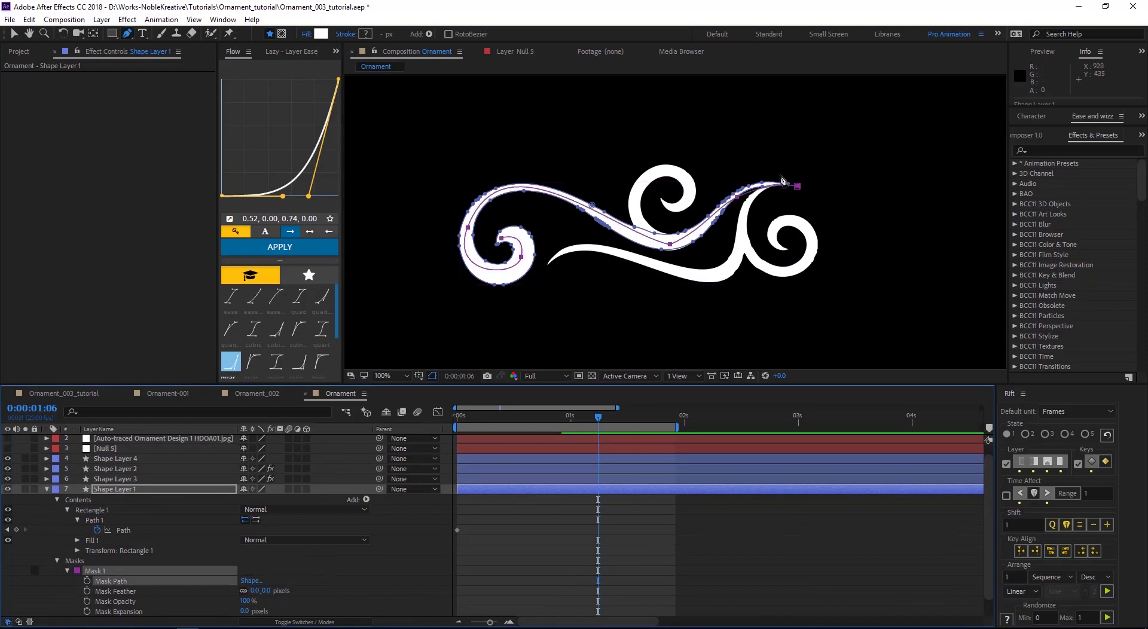
At 200% zoom, drag Mask 1's points and curve onto the wave stroke's centre.
{"action": "left_click", "coordinate": [14, 33]}
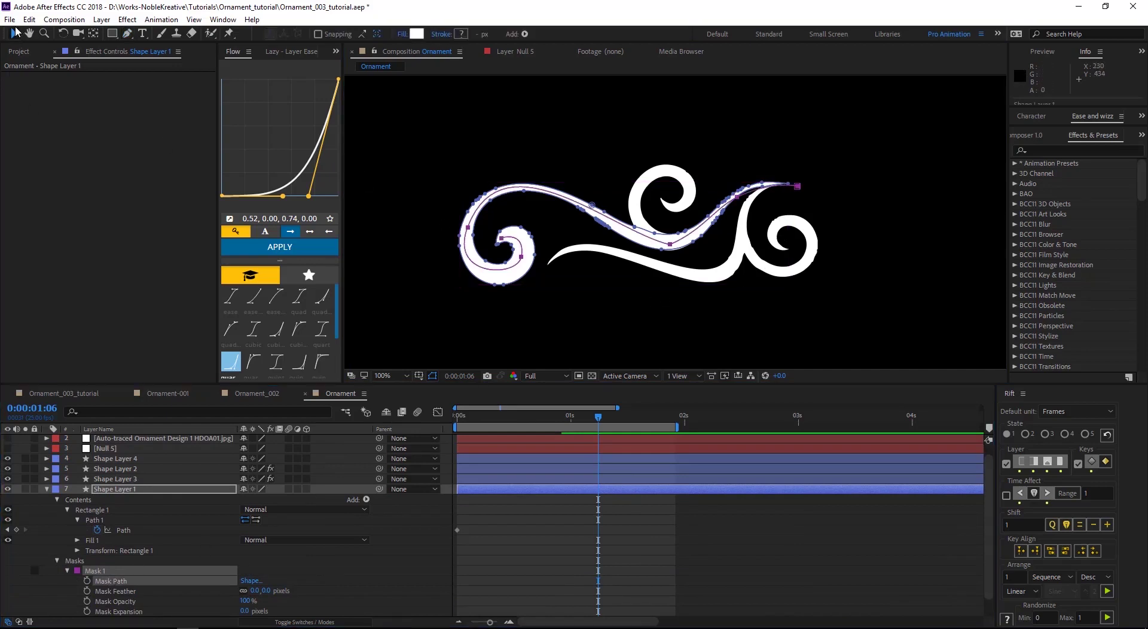
{"action": "key", "text": "period"}
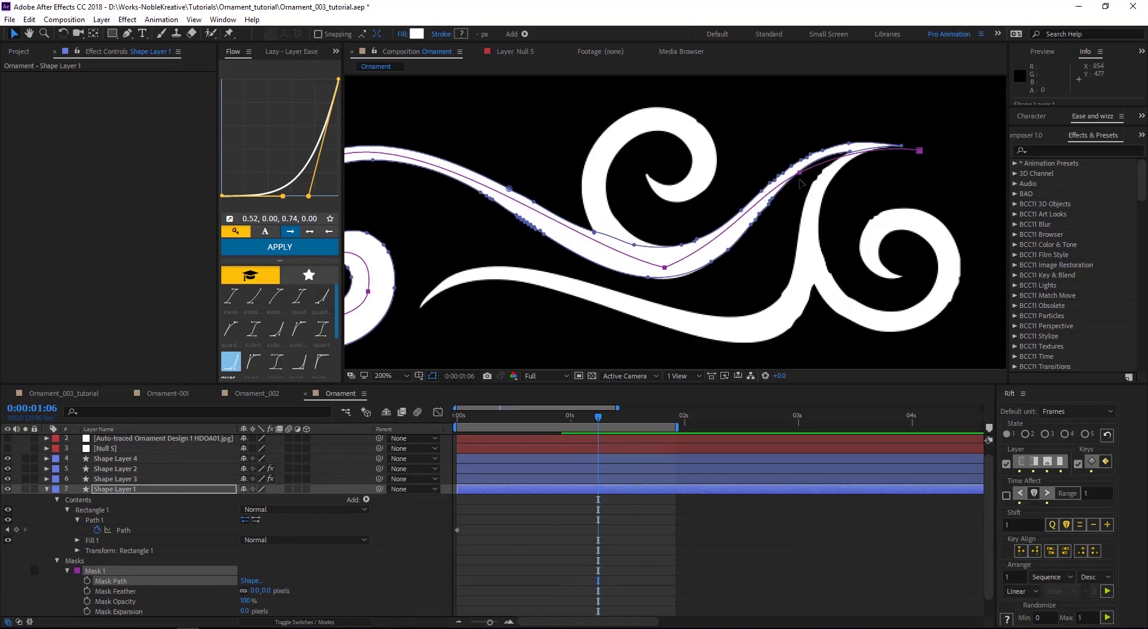
{"action": "left_click_drag", "start_coordinate": [800, 173], "coordinate": [810, 161]}
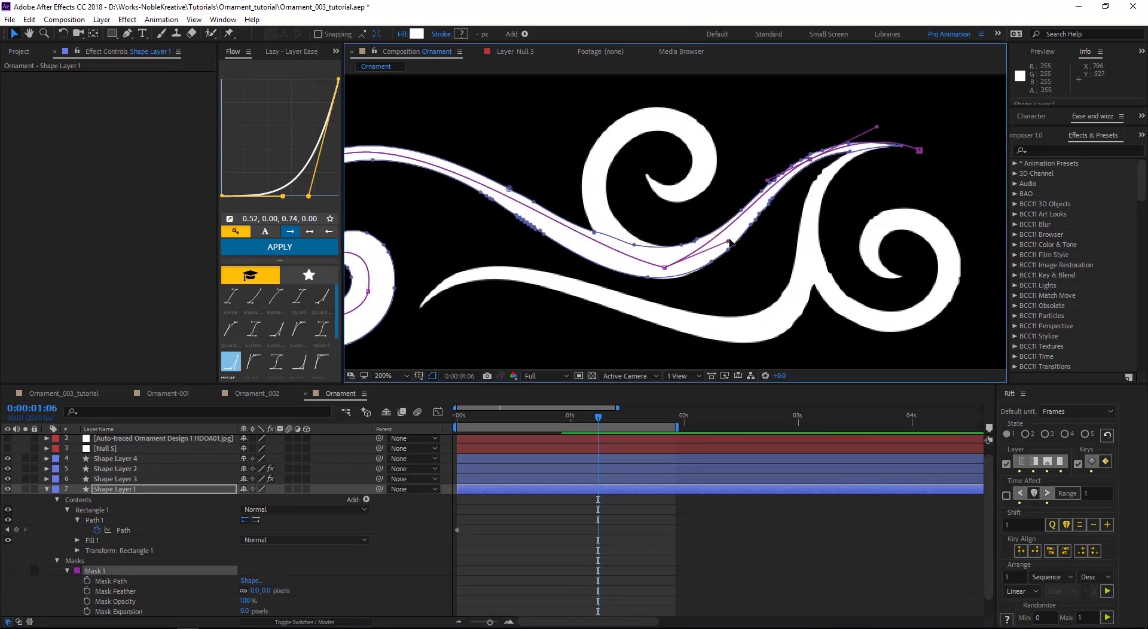
{"action": "left_click_drag", "start_coordinate": [729, 243], "coordinate": [777, 227]}
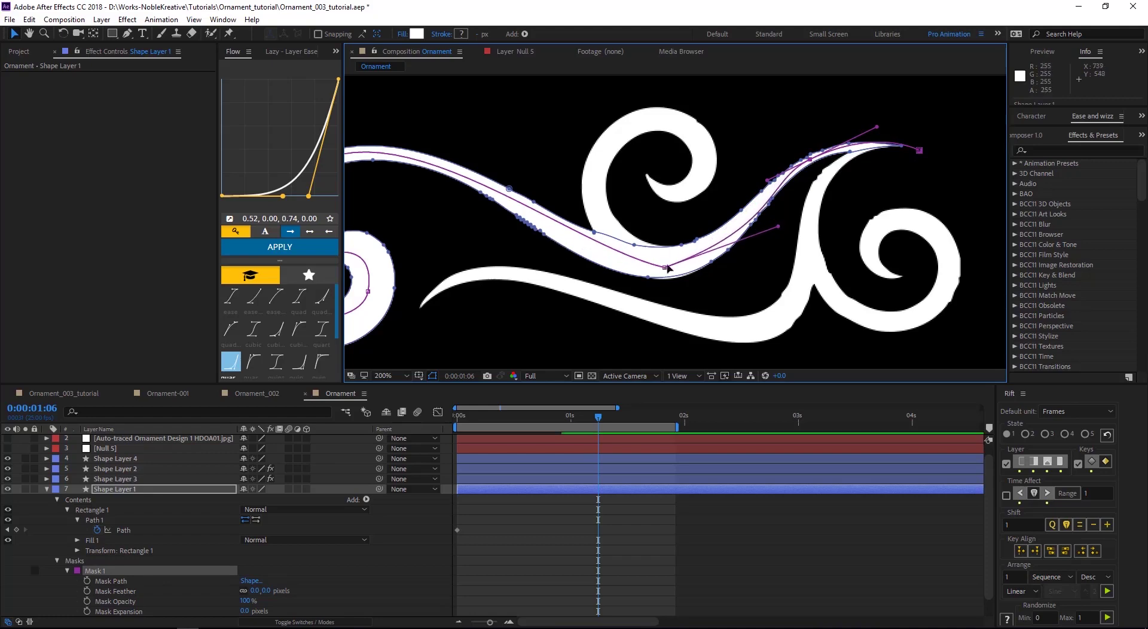
{"action": "left_click_drag", "start_coordinate": [920, 150], "coordinate": [908, 147]}
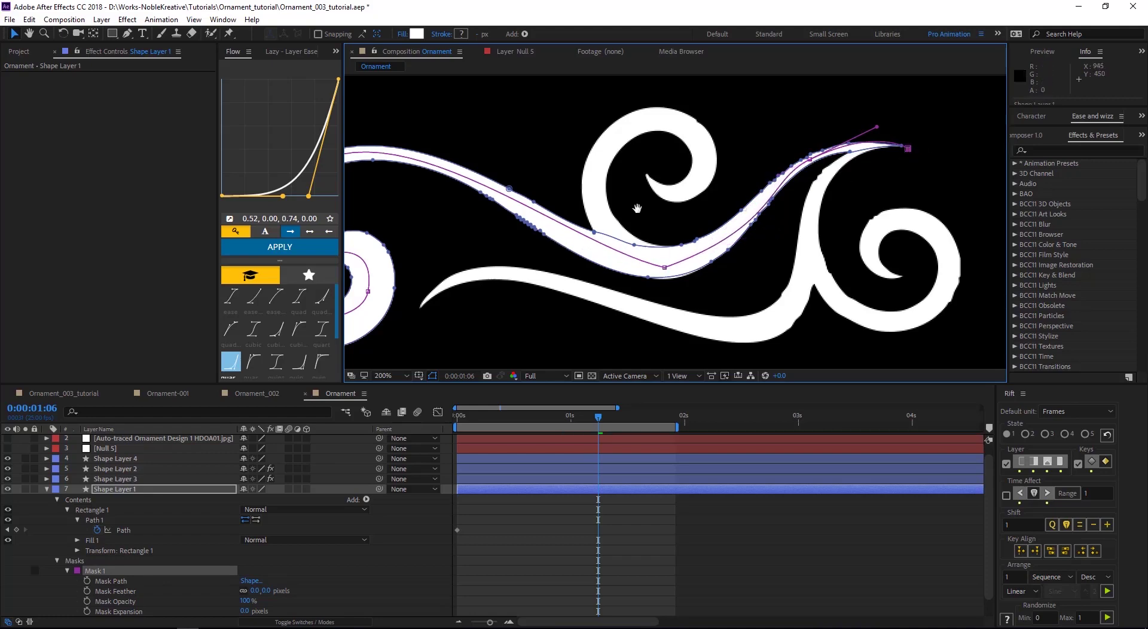
Reshape Mask 1's curve inside the left spiral so it follows the spiral.
{"action": "left_click_drag", "start_coordinate": [528, 206], "coordinate": [735, 183]}
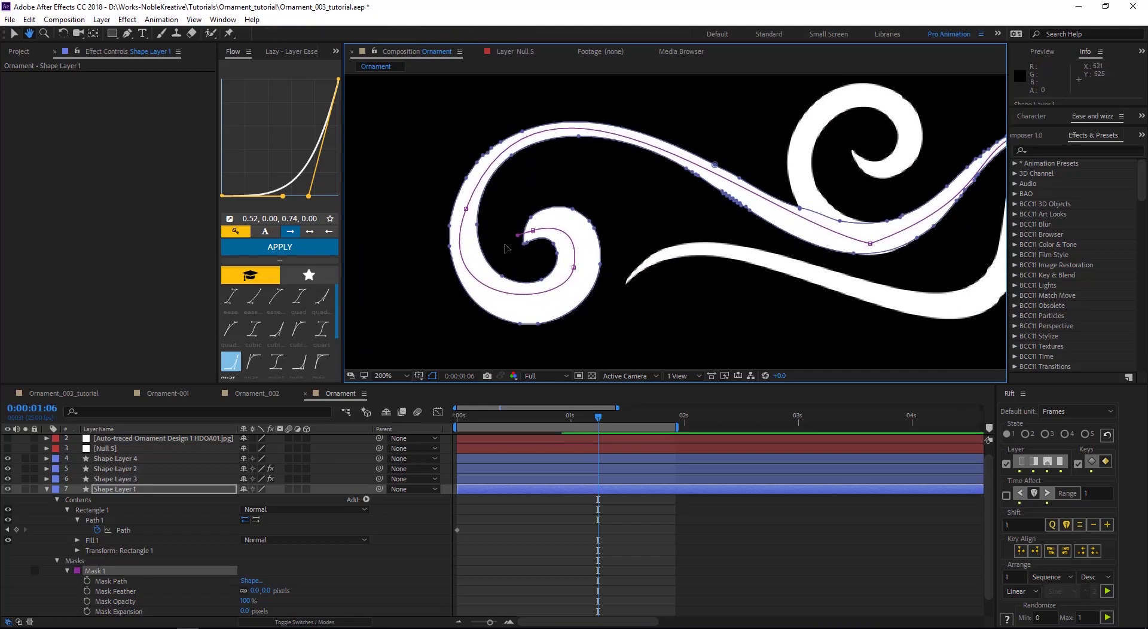
{"action": "left_click", "coordinate": [573, 273]}
{"action": "left_click_drag", "start_coordinate": [569, 312], "coordinate": [568, 323]}
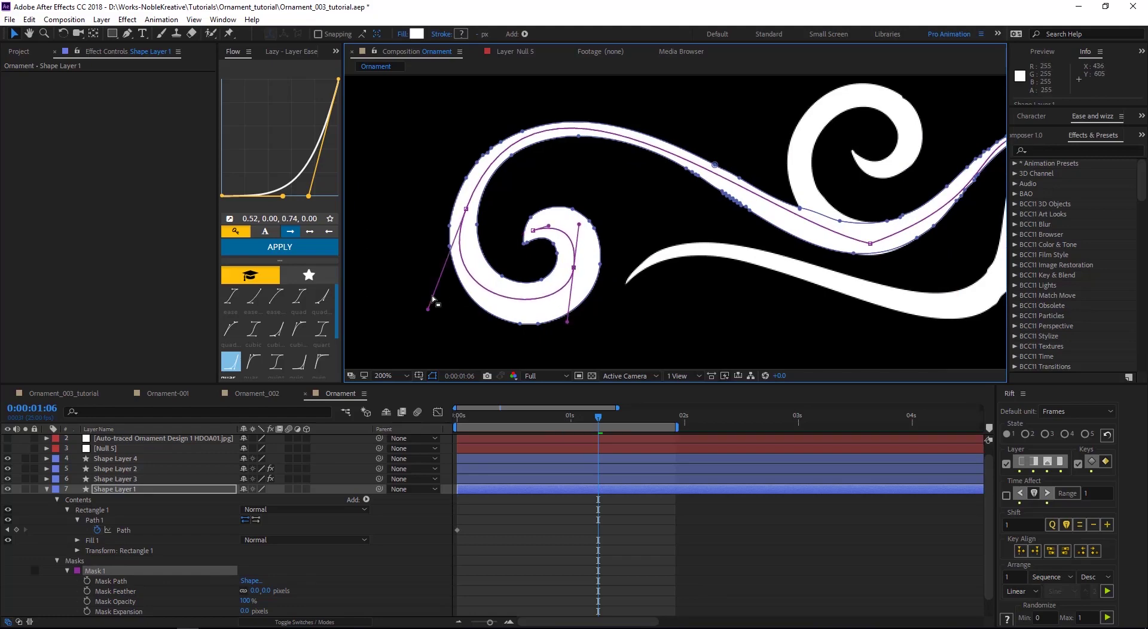
{"action": "left_click_drag", "start_coordinate": [753, 230], "coordinate": [576, 238]}
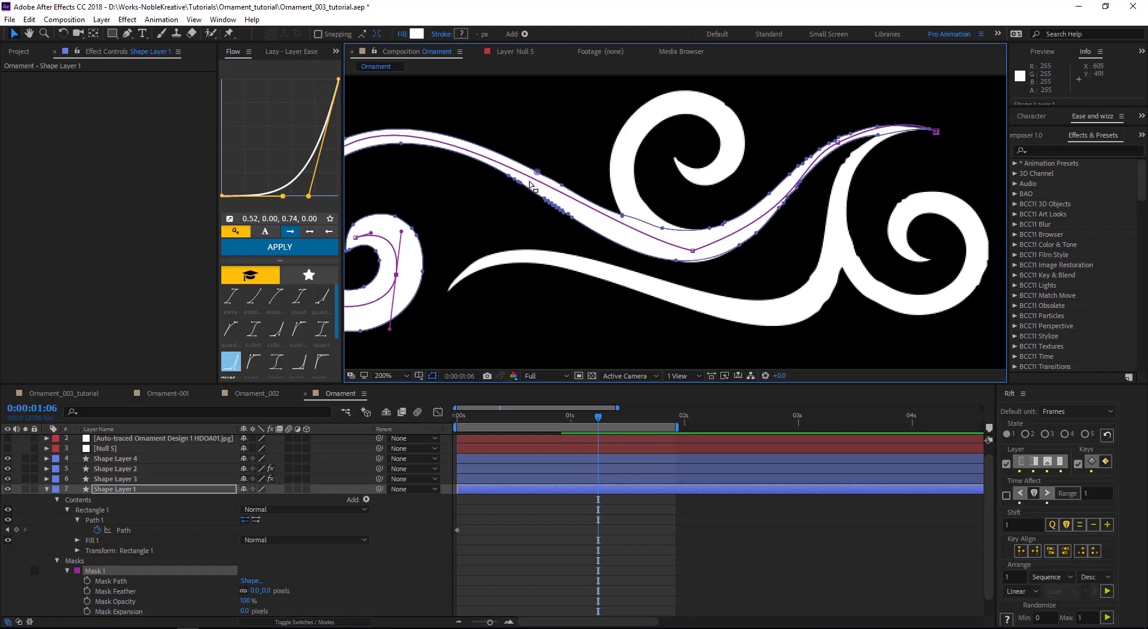
At 100% zoom, apply the Generate > Stroke effect to Shape Layer 1 and solo the layer.
{"action": "key", "text": "comma"}
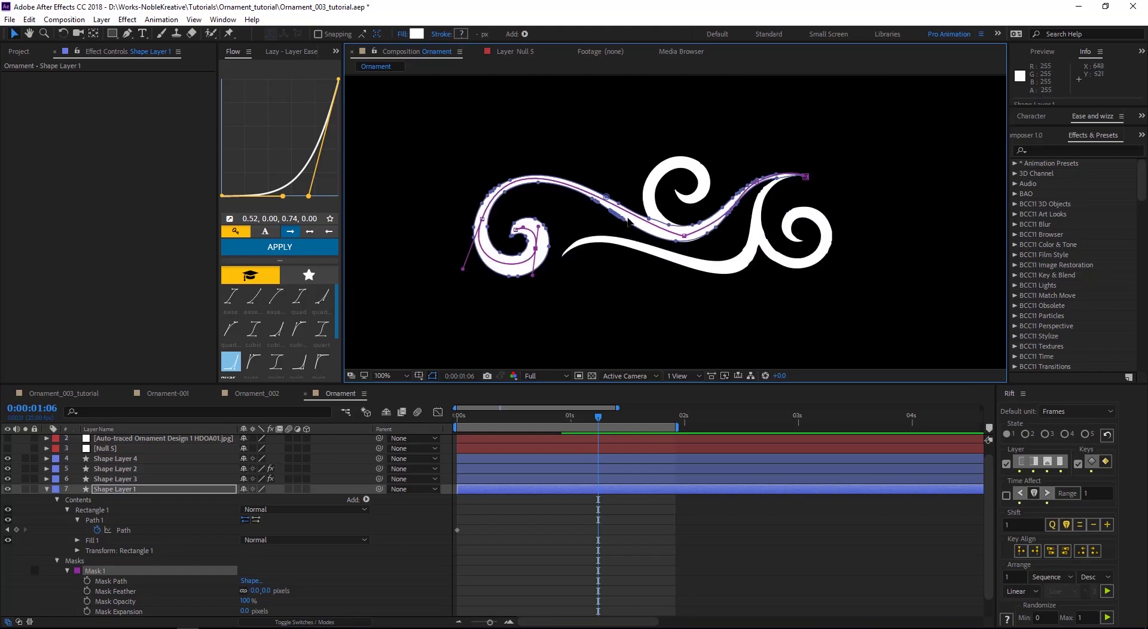
{"action": "left_click", "coordinate": [1042, 150]}
{"action": "type", "text": "stroke"}
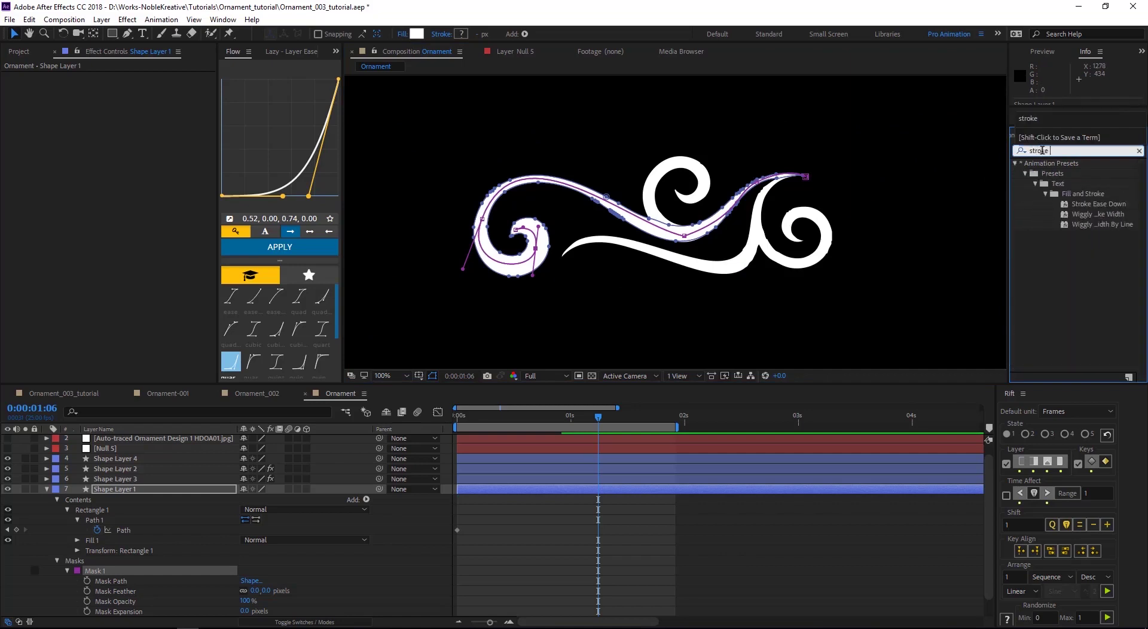
{"action": "scroll", "coordinate": [1071, 353], "scroll_direction": "down", "scroll_amount": 3}
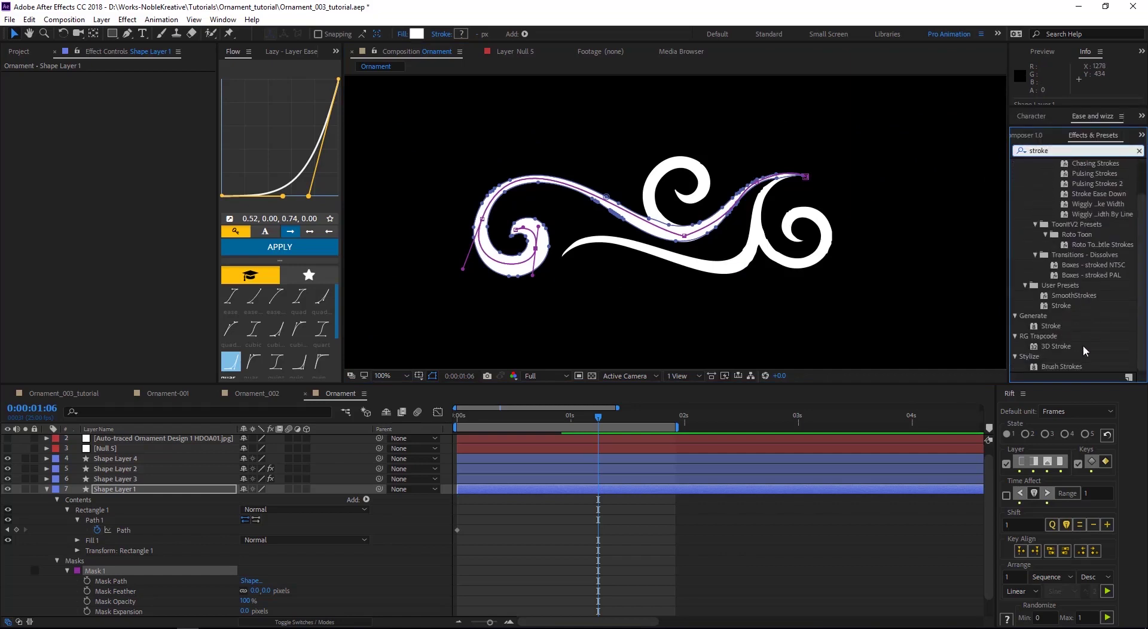
{"action": "mouse_move", "coordinate": [1053, 329]}
{"action": "left_mouse_down"}
{"action": "mouse_move", "coordinate": [402, 263]}
{"action": "mouse_move", "coordinate": [109, 489]}
{"action": "left_mouse_up"}
{"action": "left_click", "coordinate": [23, 489]}
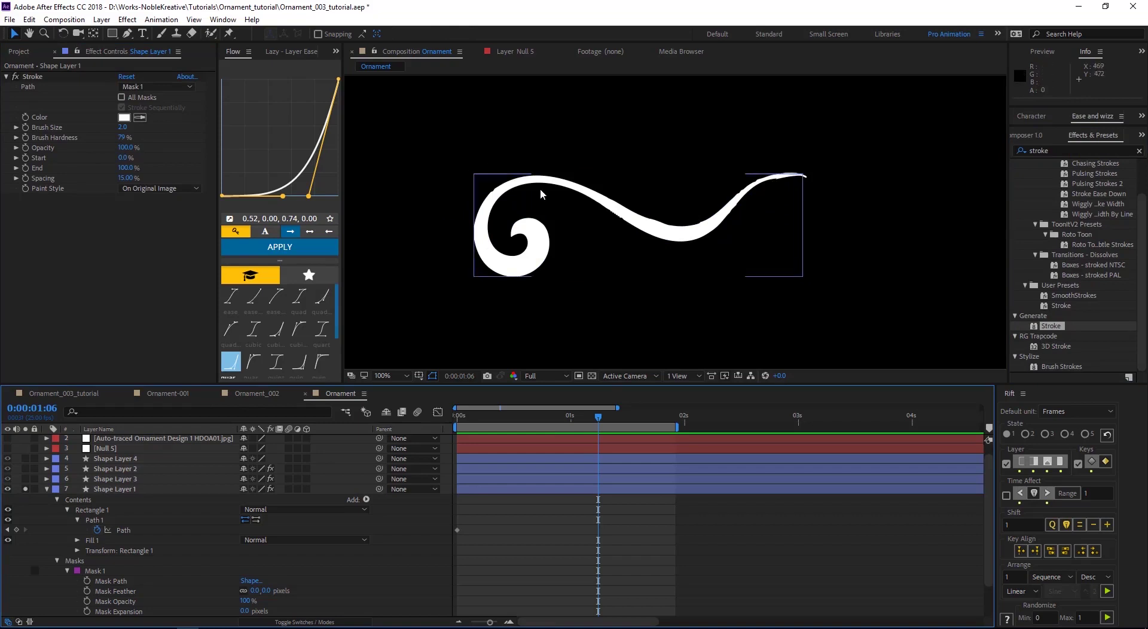
Set the Stroke to Mask 1, Reveal Original Image paint style, Brush Size 44.9, End 0%.
{"action": "left_click", "coordinate": [505, 193]}
{"action": "left_click", "coordinate": [157, 87]}
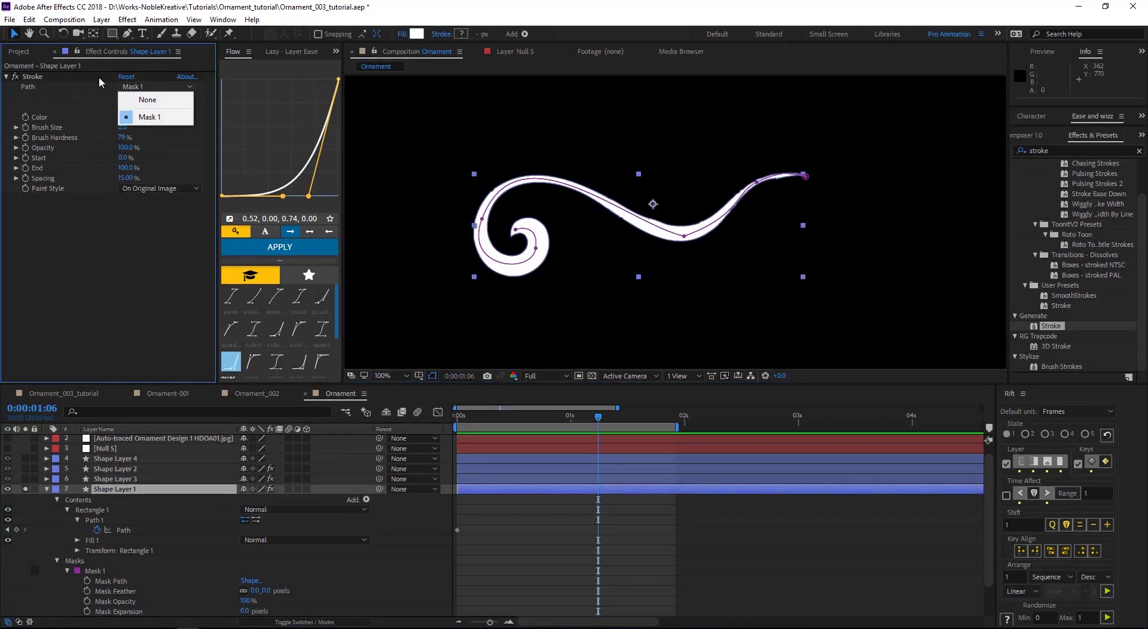
{"action": "left_click", "coordinate": [165, 116]}
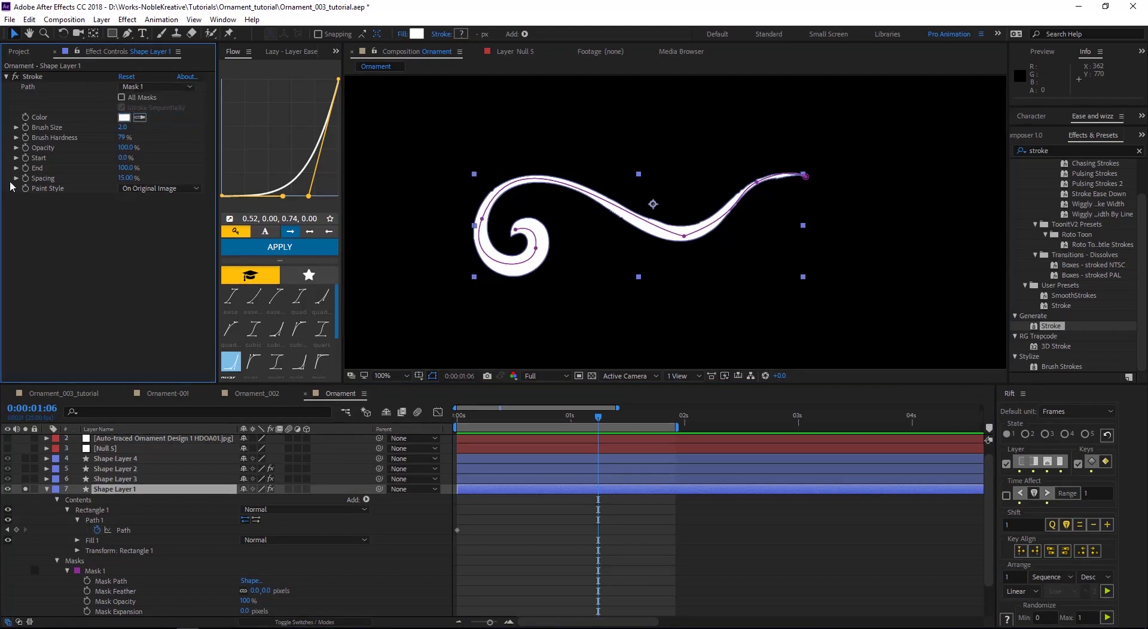
{"action": "left_click", "coordinate": [199, 188]}
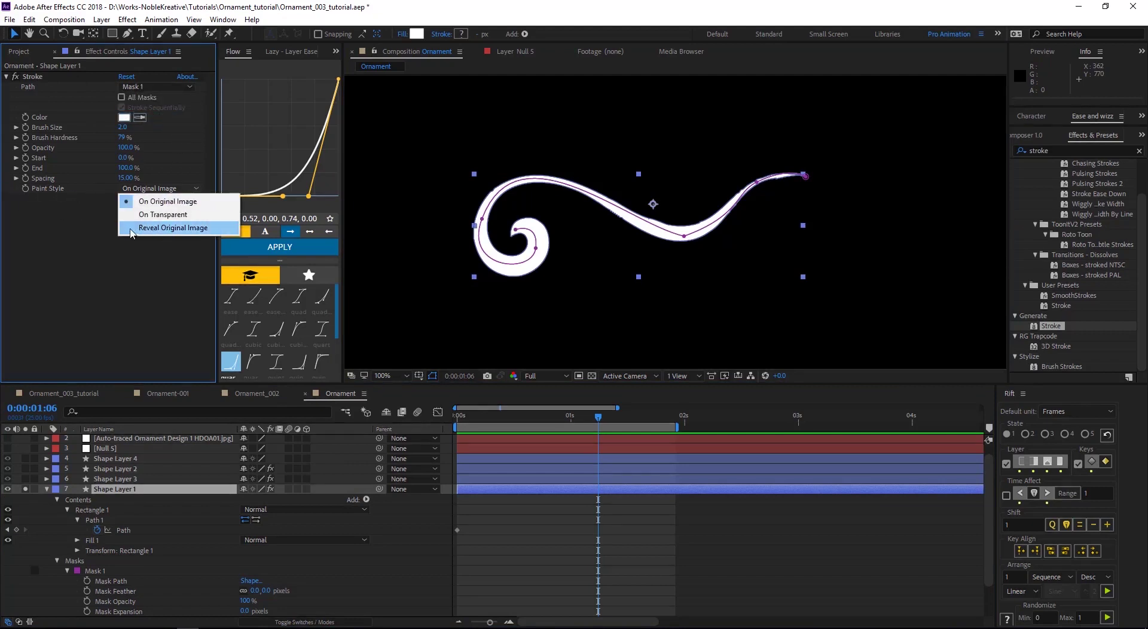
{"action": "left_click", "coordinate": [165, 228]}
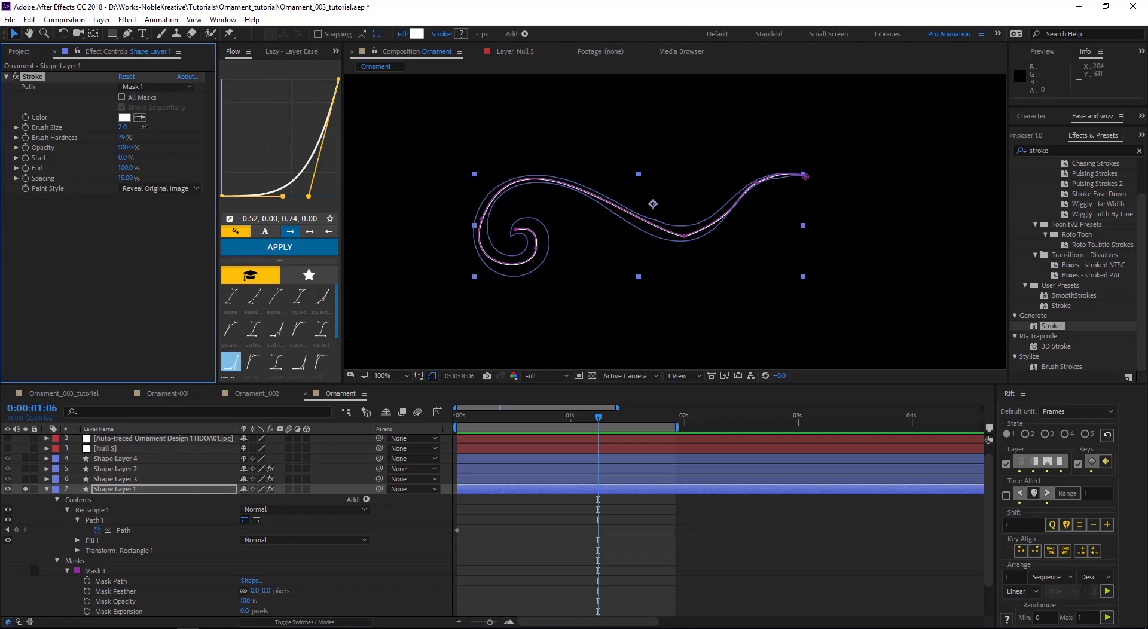
{"action": "left_click_drag", "start_coordinate": [145, 127], "coordinate": [203, 126]}
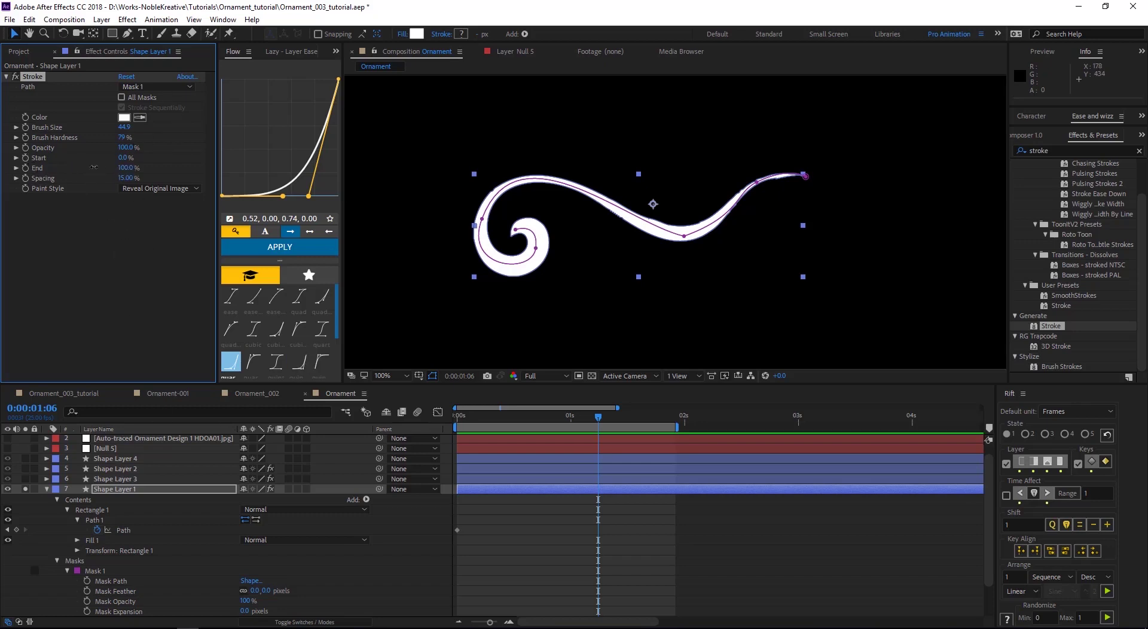
{"action": "left_click_drag", "start_coordinate": [91, 167], "coordinate": [5, 149]}
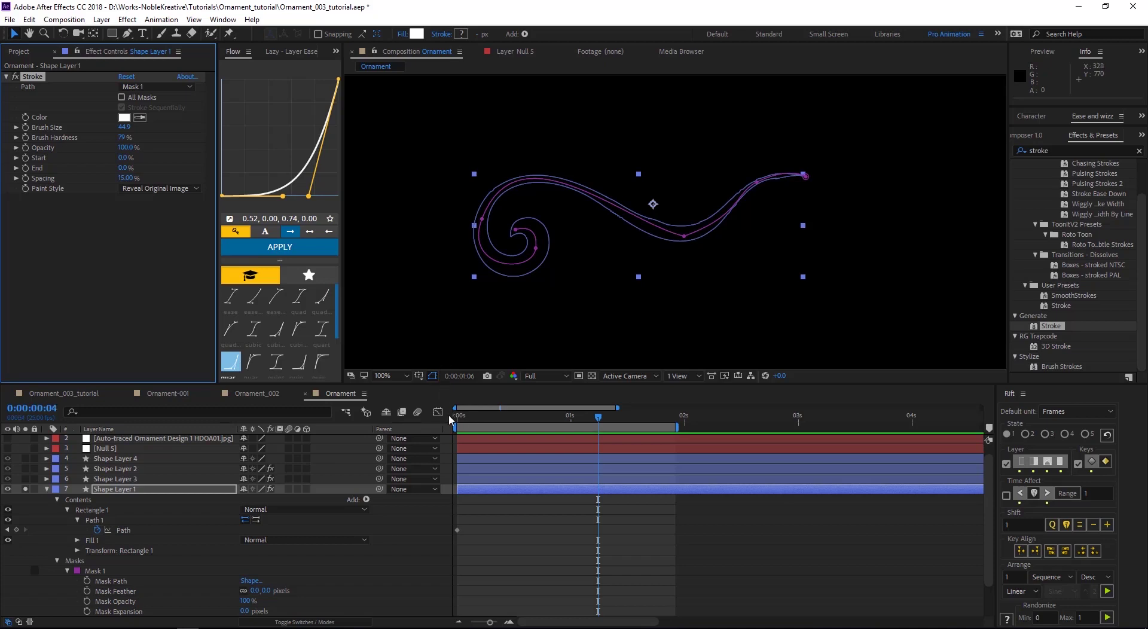
Keyframe Stroke End from 0% at 0:00:00:00 to 100% at frame 20 and preview it.
{"action": "left_click", "coordinate": [449, 417]}
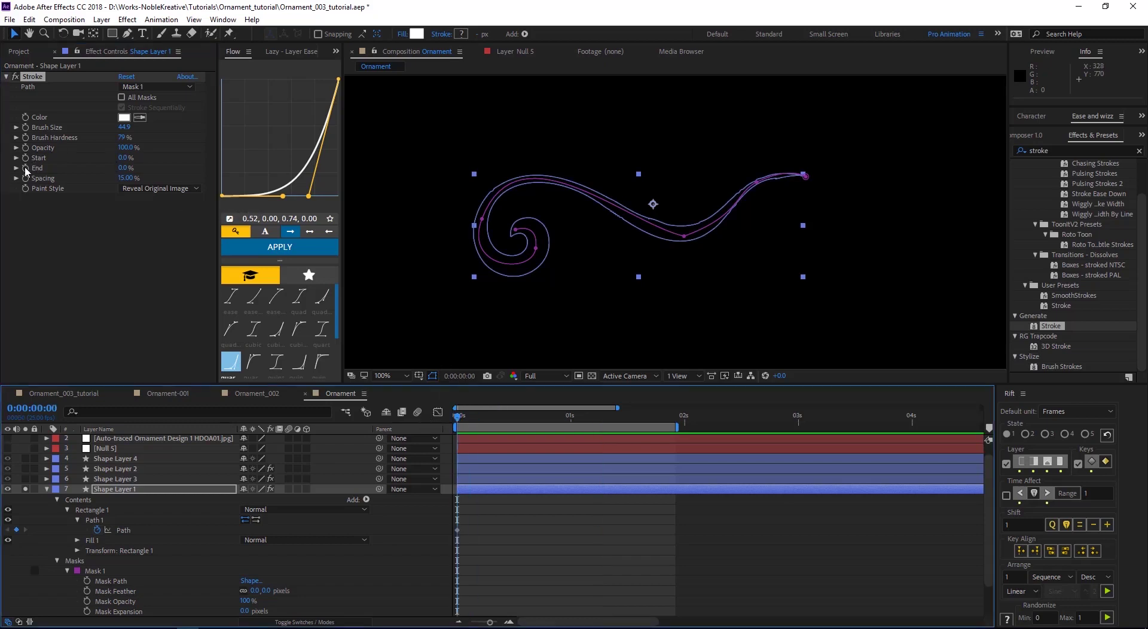
{"action": "left_click", "coordinate": [25, 169]}
{"action": "key", "text": "space"}
{"action": "key", "text": "space"}
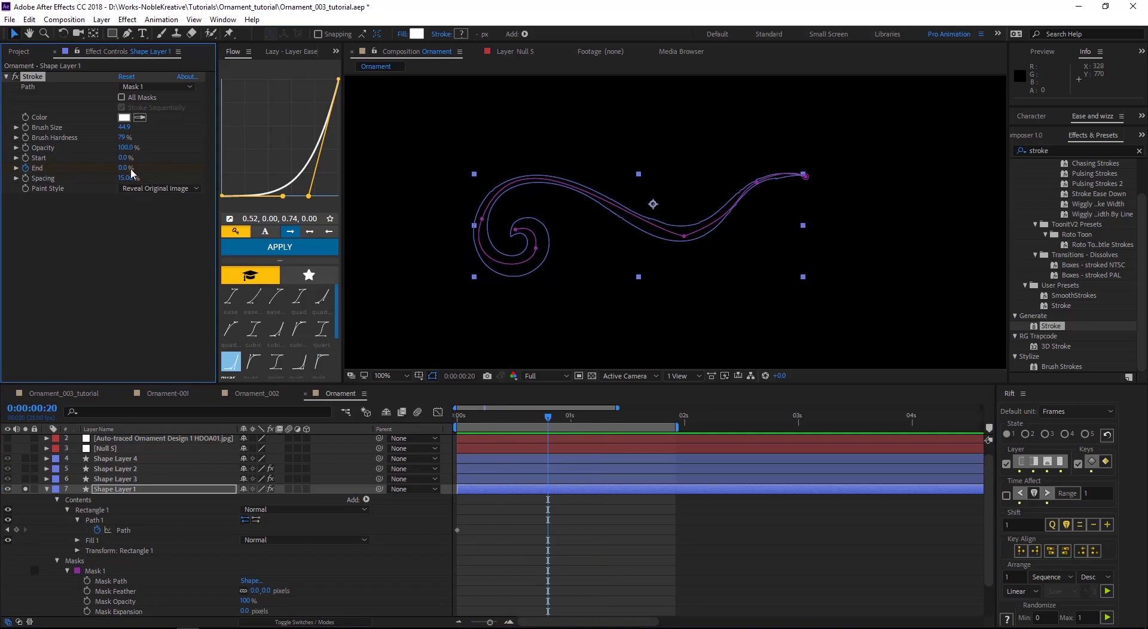
{"action": "left_click_drag", "start_coordinate": [123, 173], "coordinate": [282, 184]}
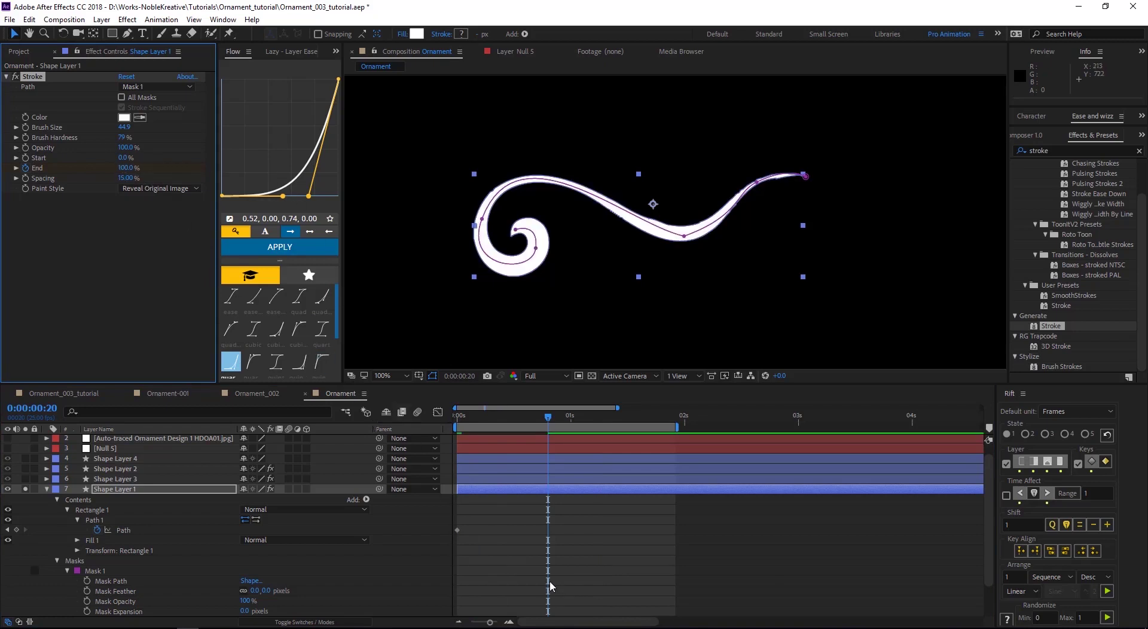
{"action": "key", "text": "u"}
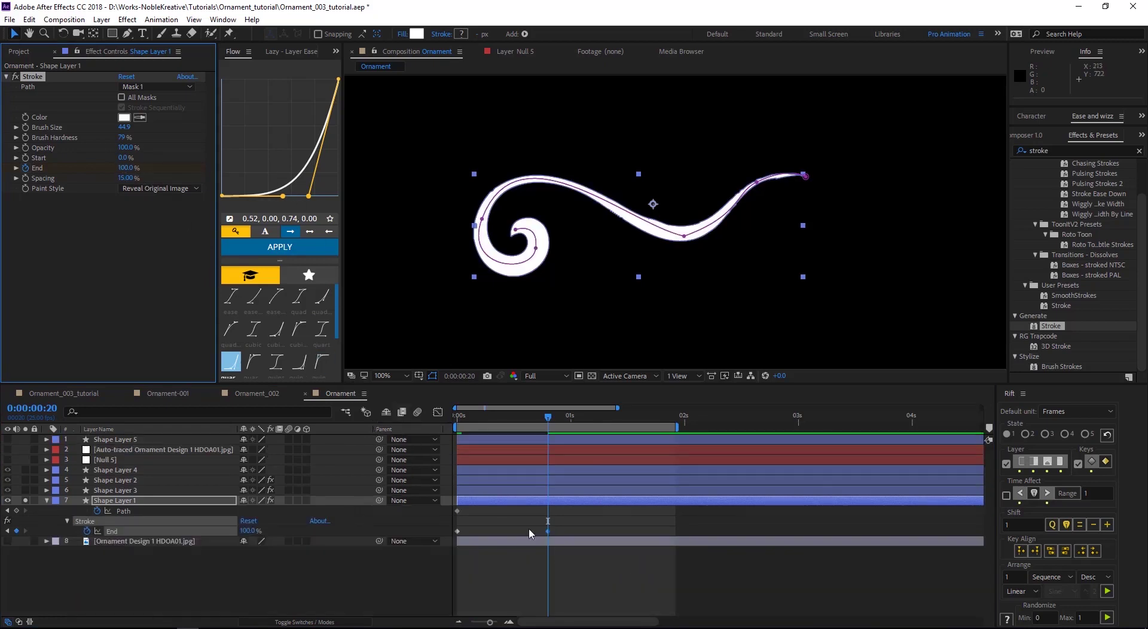
{"action": "left_click_drag", "start_coordinate": [567, 525], "coordinate": [450, 552]}
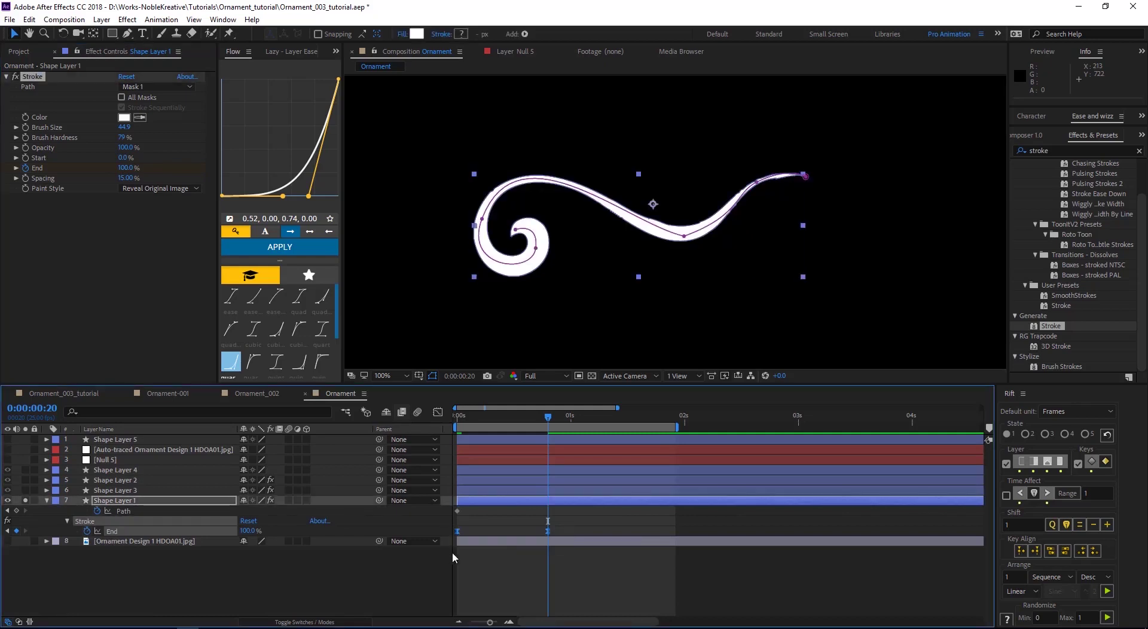
{"action": "key", "text": "Home"}
{"action": "key", "text": "space"}
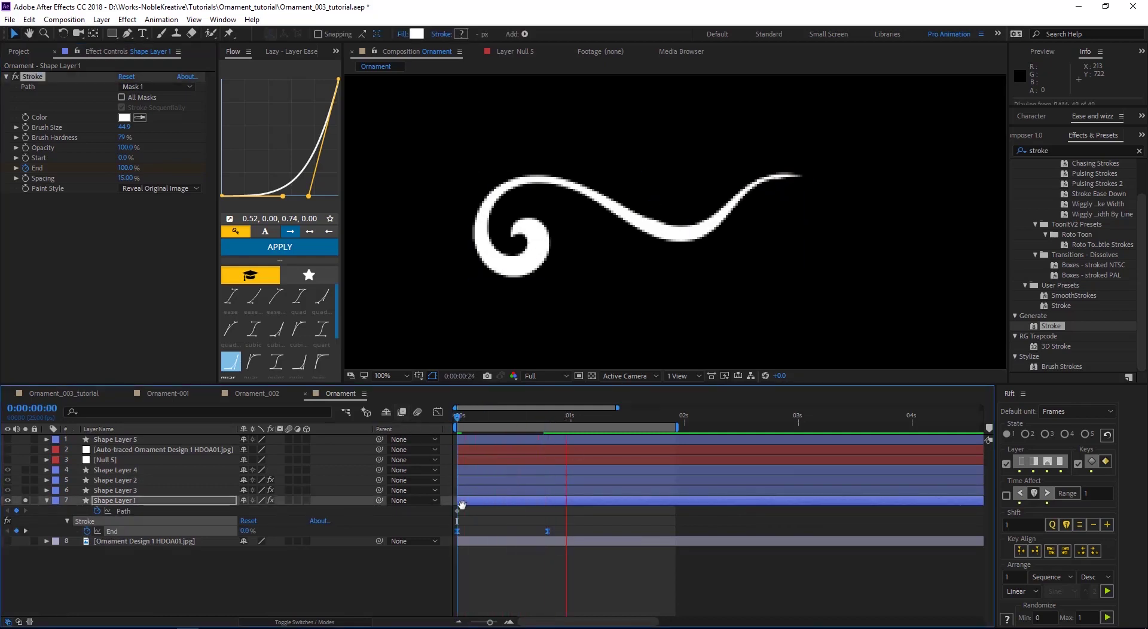
{"action": "key", "text": "space"}
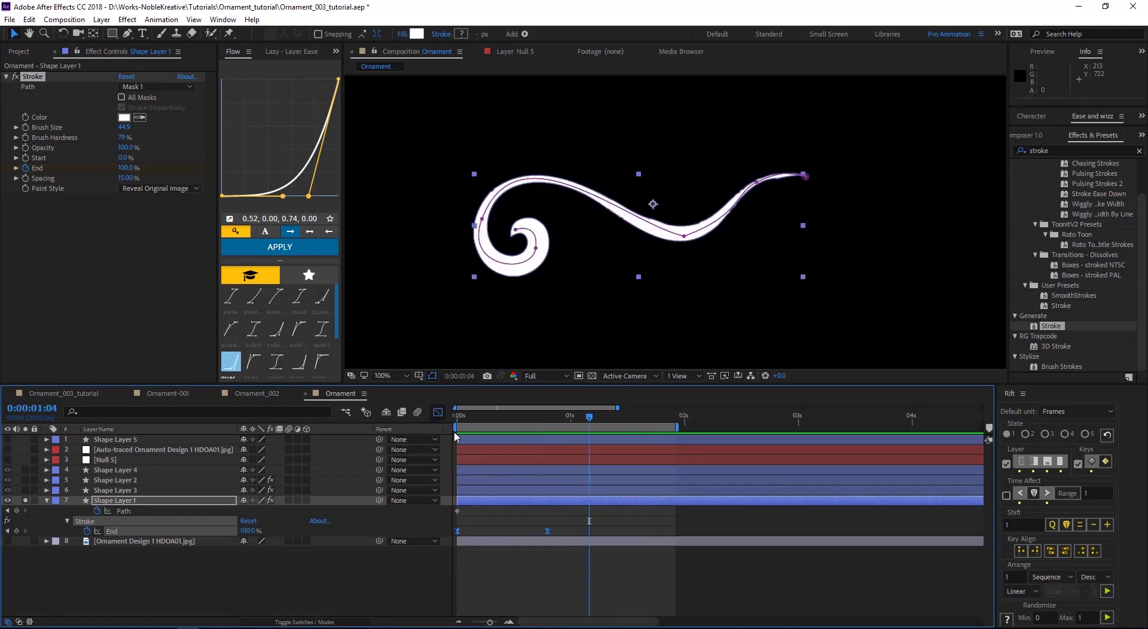
Ease the End keyframes' speed curve in the Graph Editor and preview the eased reveal.
{"action": "key", "text": "shift+F3"}
{"action": "left_click_drag", "start_coordinate": [559, 595], "coordinate": [451, 577]}
{"action": "left_click_drag", "start_coordinate": [533, 587], "coordinate": [518, 588]}
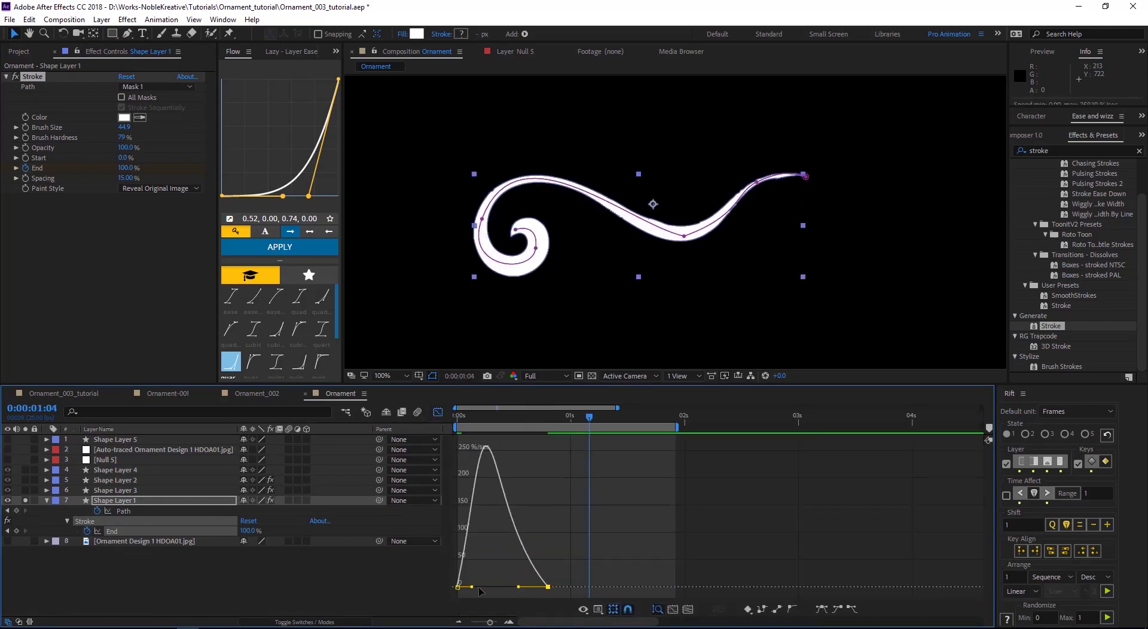
{"action": "key", "text": "Home"}
{"action": "key", "text": "space"}
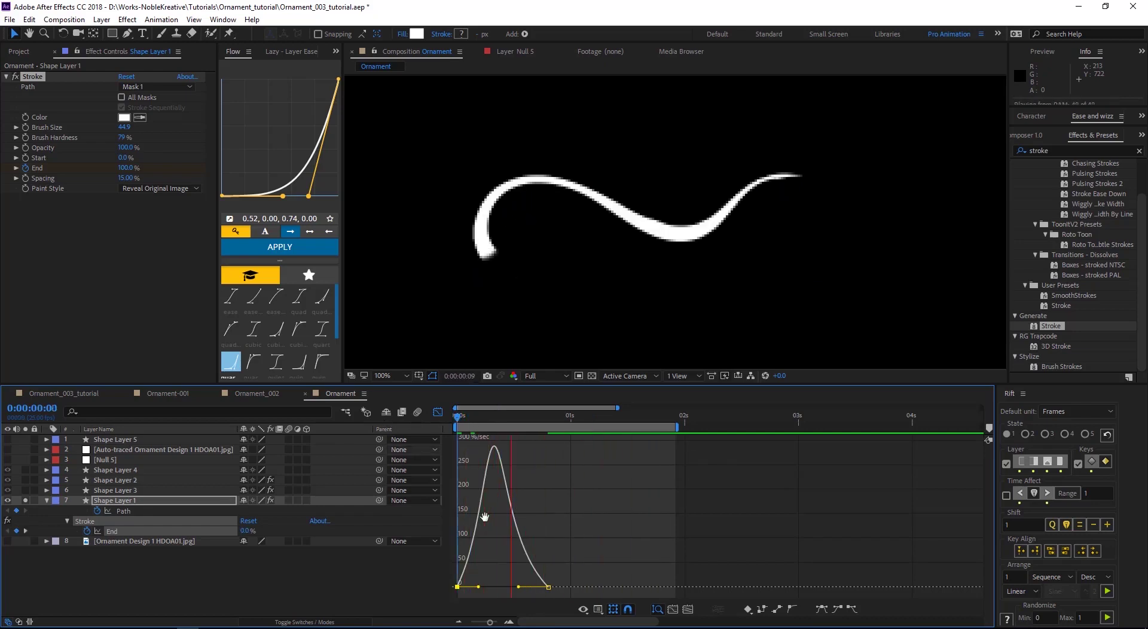
{"action": "key", "text": "space"}
{"action": "key", "text": "shift+F3"}
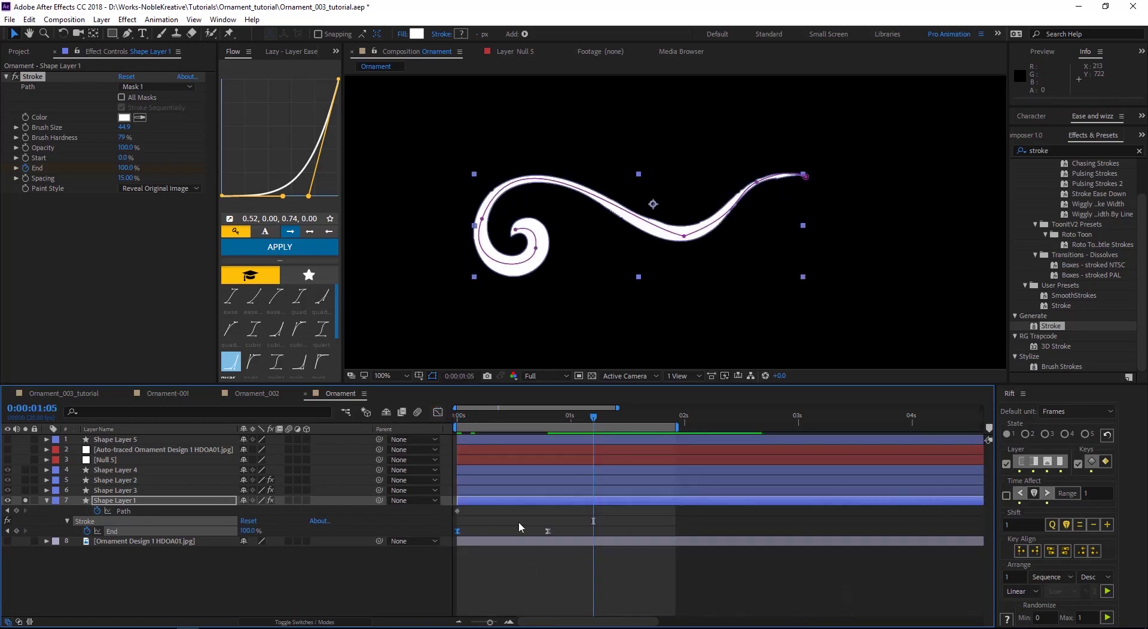
{"action": "left_click", "coordinate": [164, 489]}
{"action": "left_click", "coordinate": [131, 481]}
{"action": "left_click", "coordinate": [132, 470]}
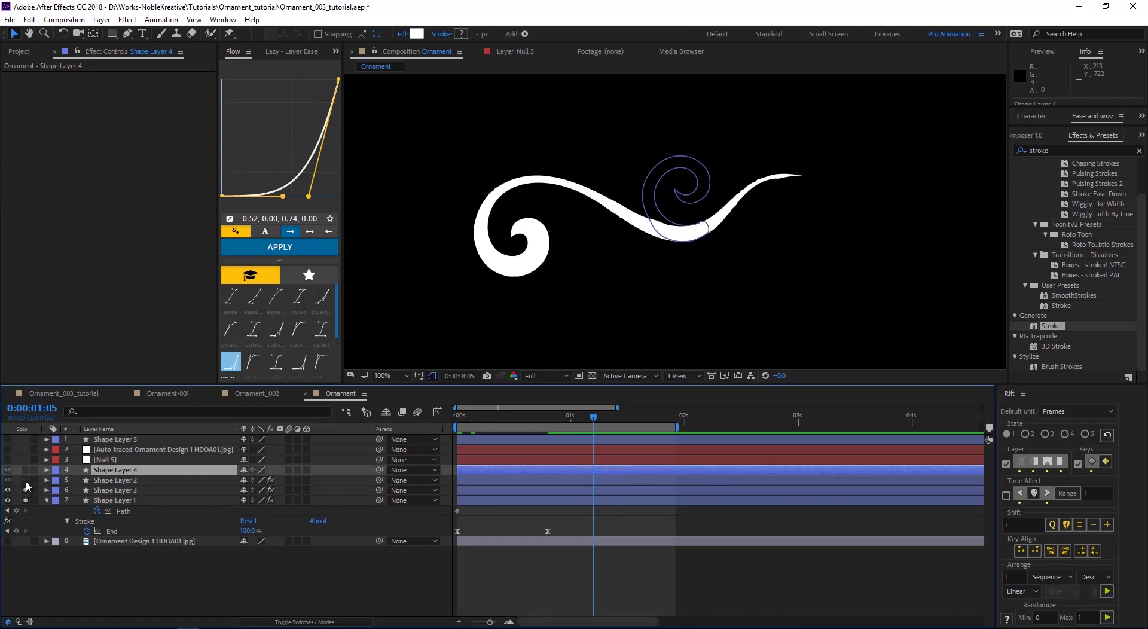
{"action": "left_click_drag", "start_coordinate": [26, 491], "coordinate": [25, 470]}
{"action": "left_click_drag", "start_coordinate": [501, 418], "coordinate": [428, 417]}
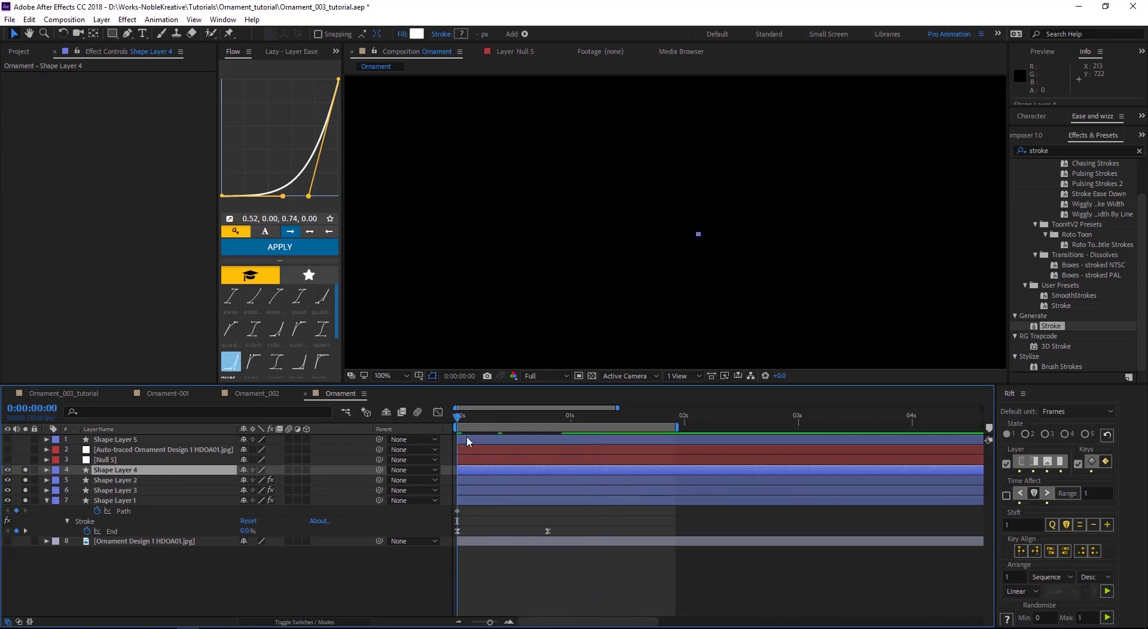
{"action": "key", "text": "space"}
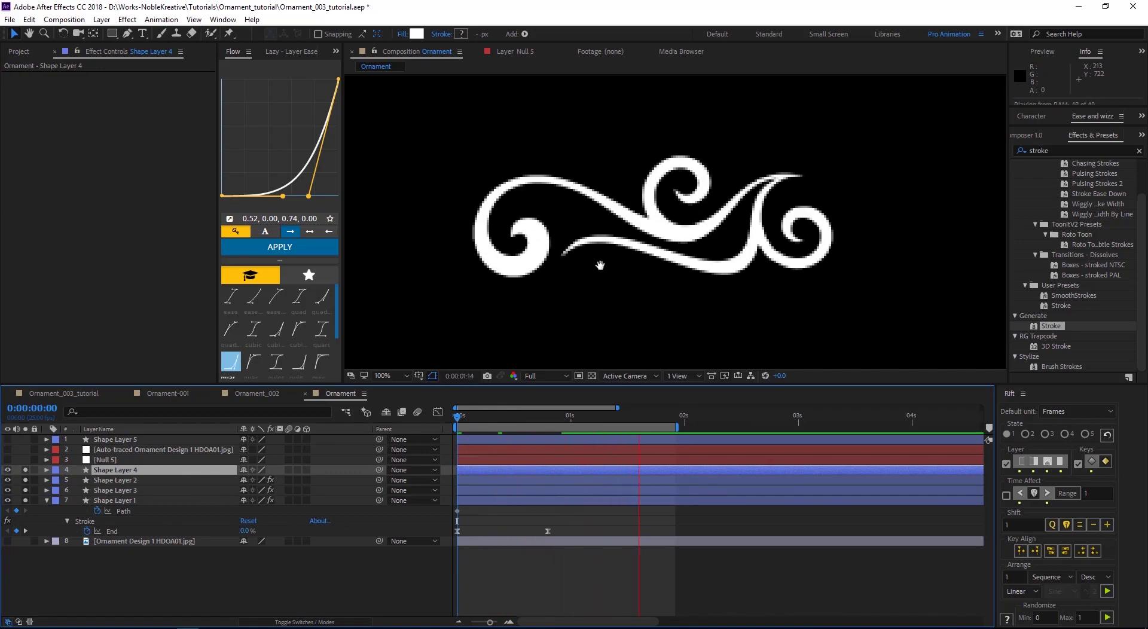
{"action": "left_click", "coordinate": [695, 179]}
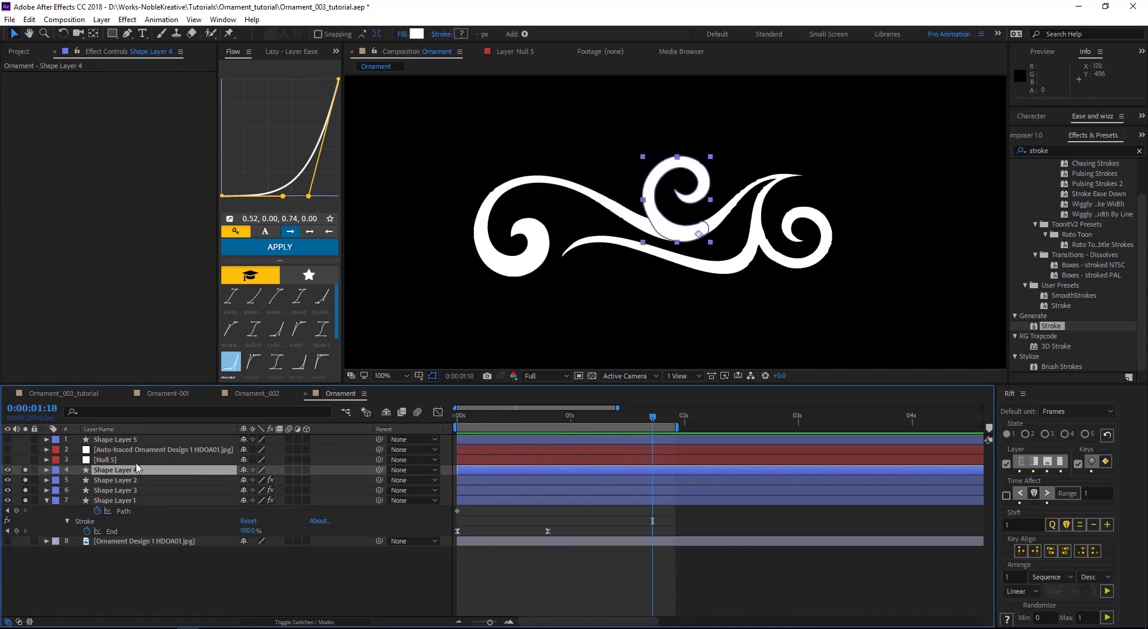
{"action": "key", "text": "u"}
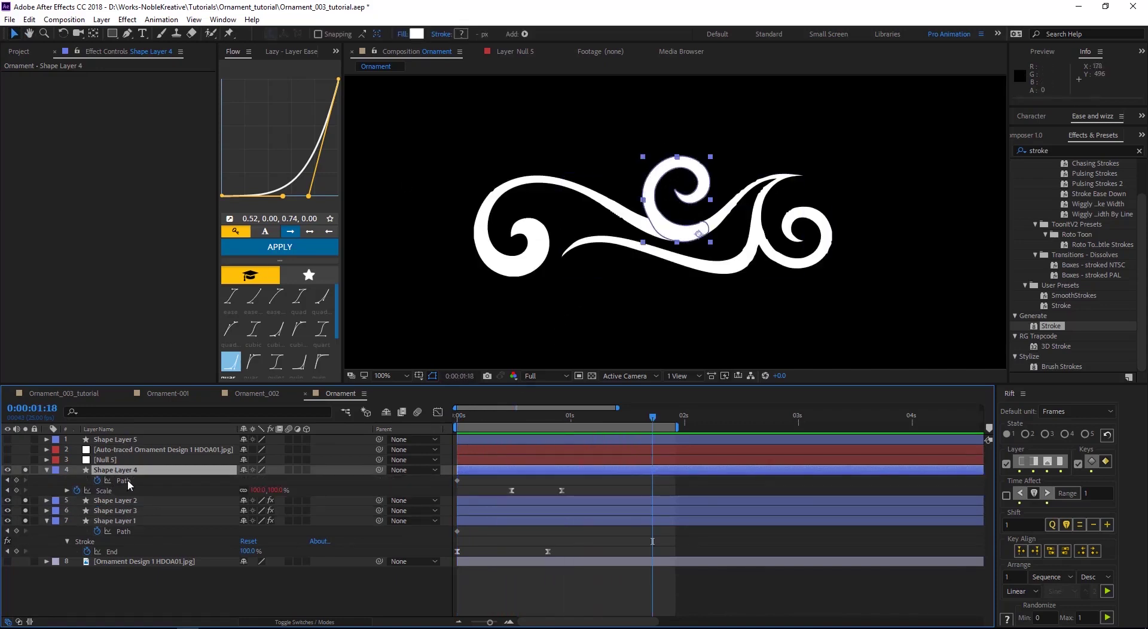
{"action": "left_click", "coordinate": [110, 491]}
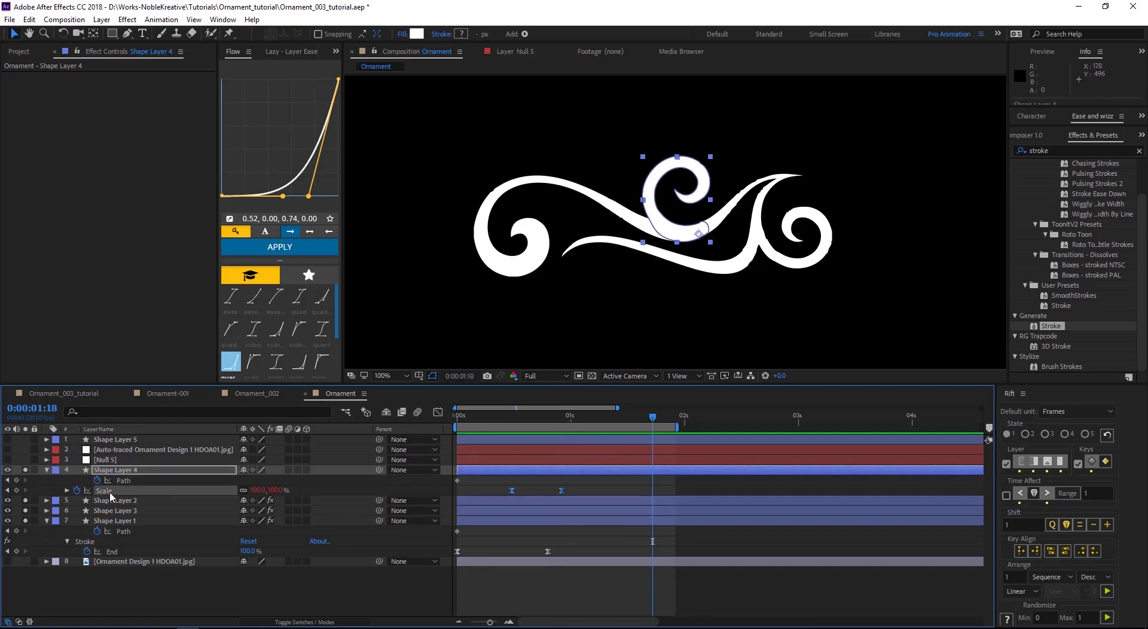
{"action": "left_click", "coordinate": [512, 414]}
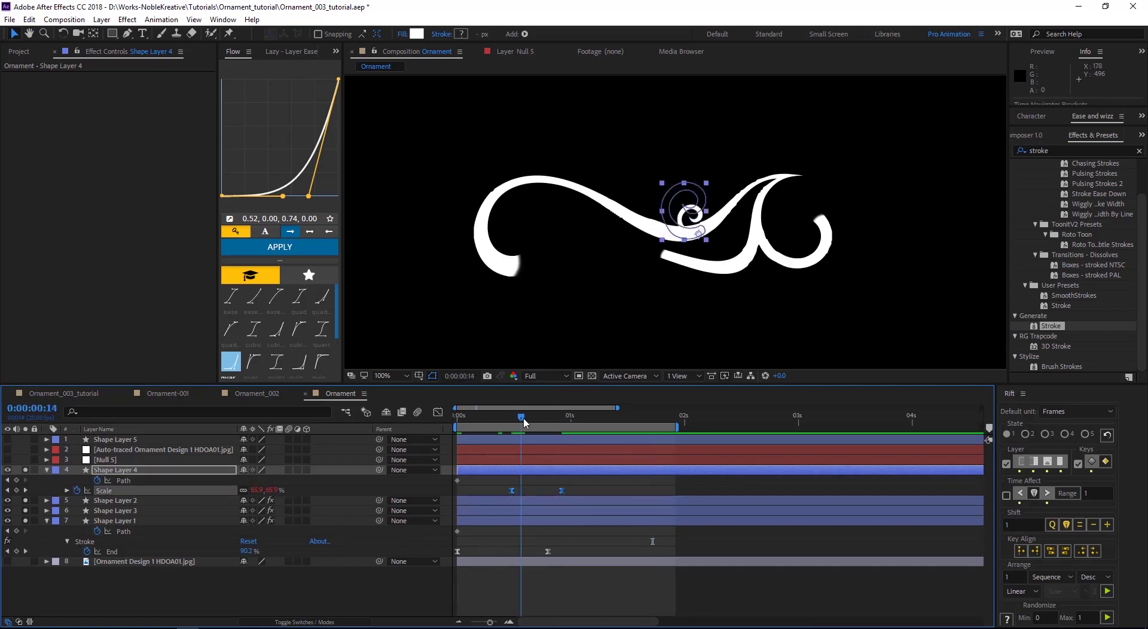
{"action": "left_click_drag", "start_coordinate": [515, 422], "coordinate": [529, 422]}
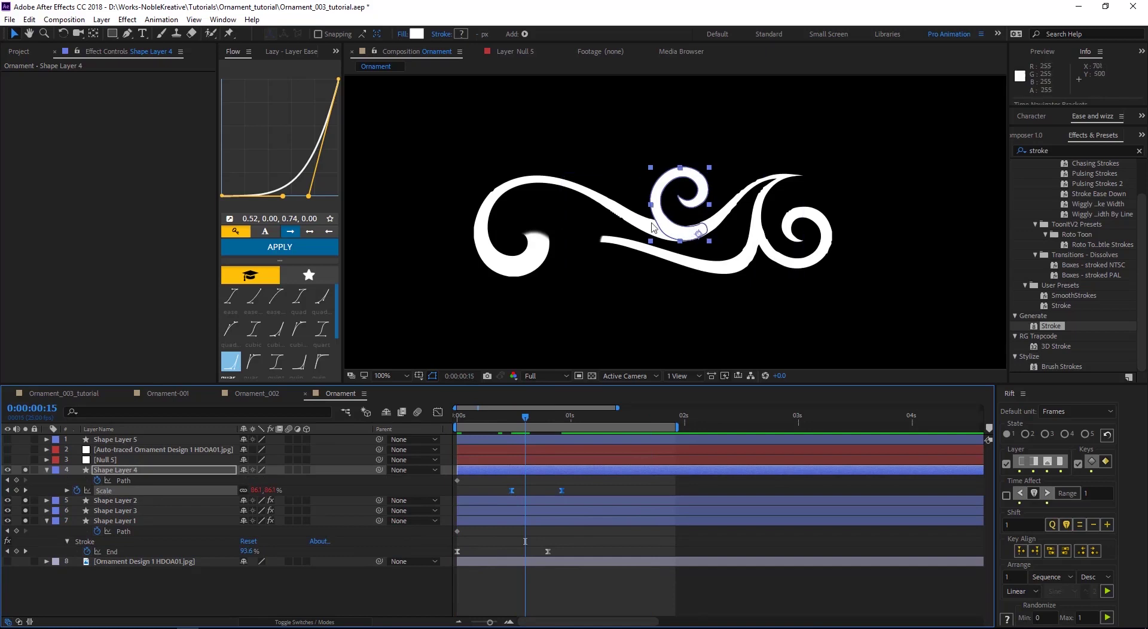
{"action": "key", "text": "y"}
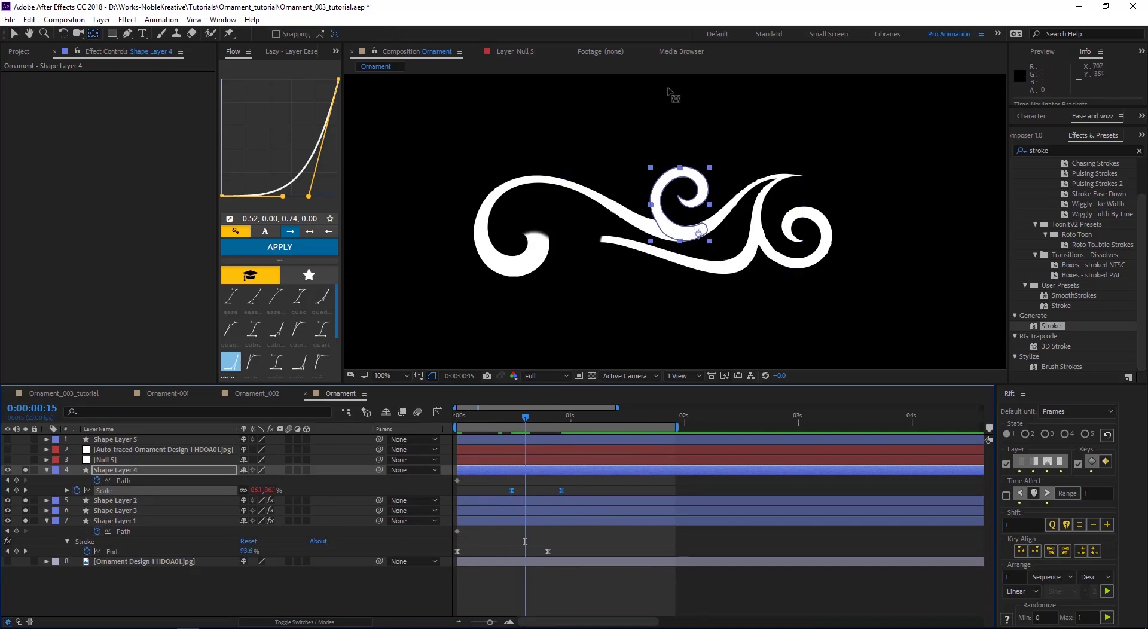
{"action": "left_click_drag", "start_coordinate": [528, 421], "coordinate": [517, 418]}
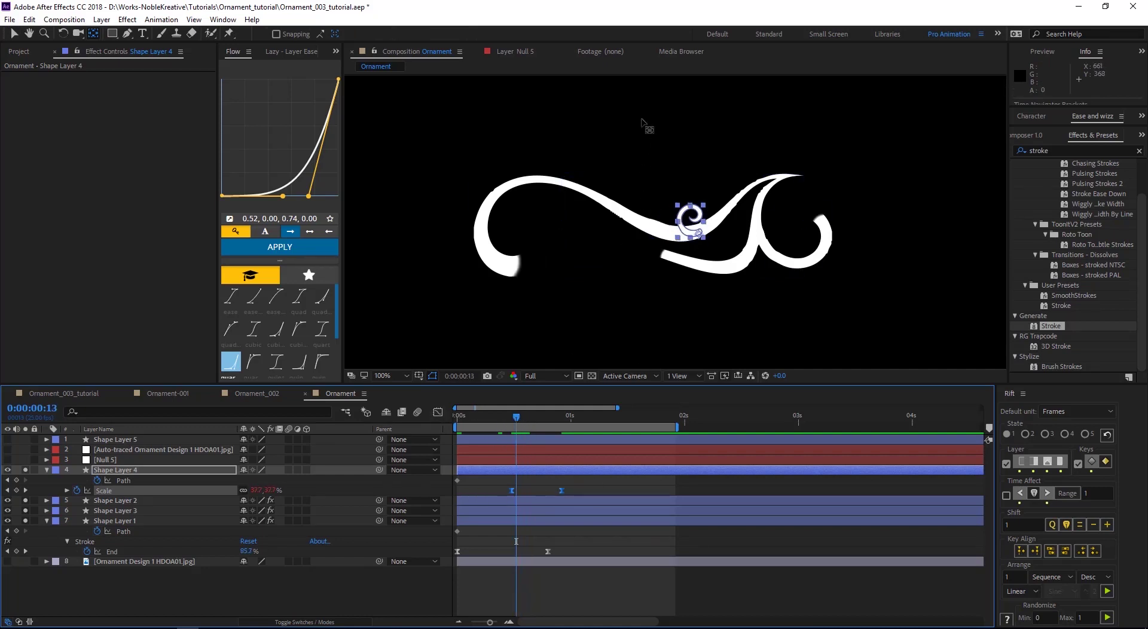
{"action": "key", "text": "space"}
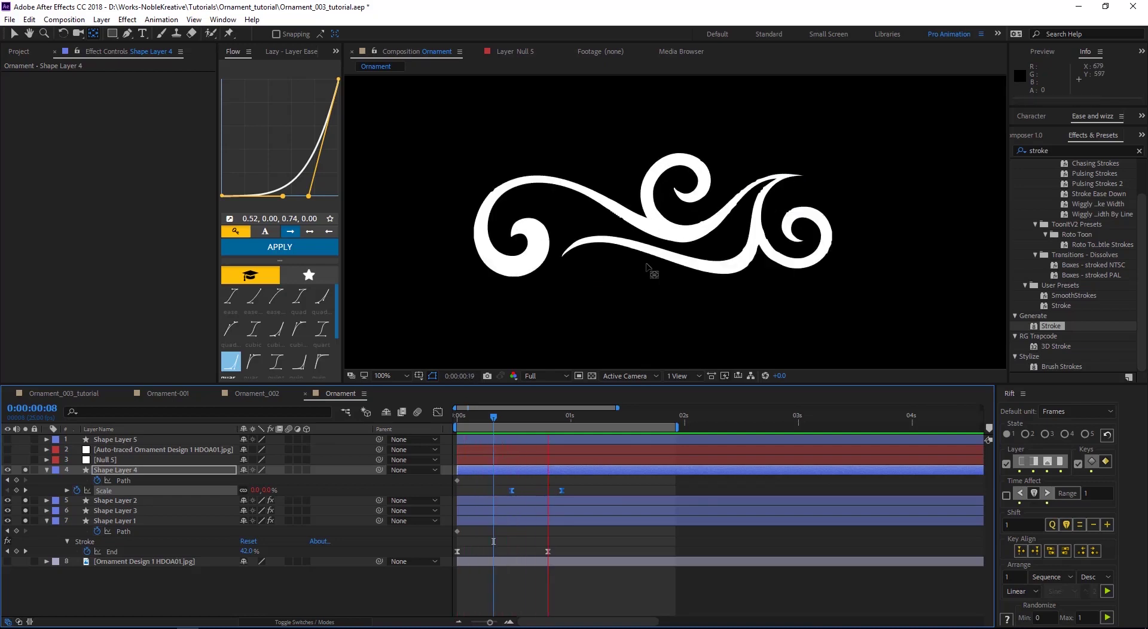
{"action": "key", "text": "space"}
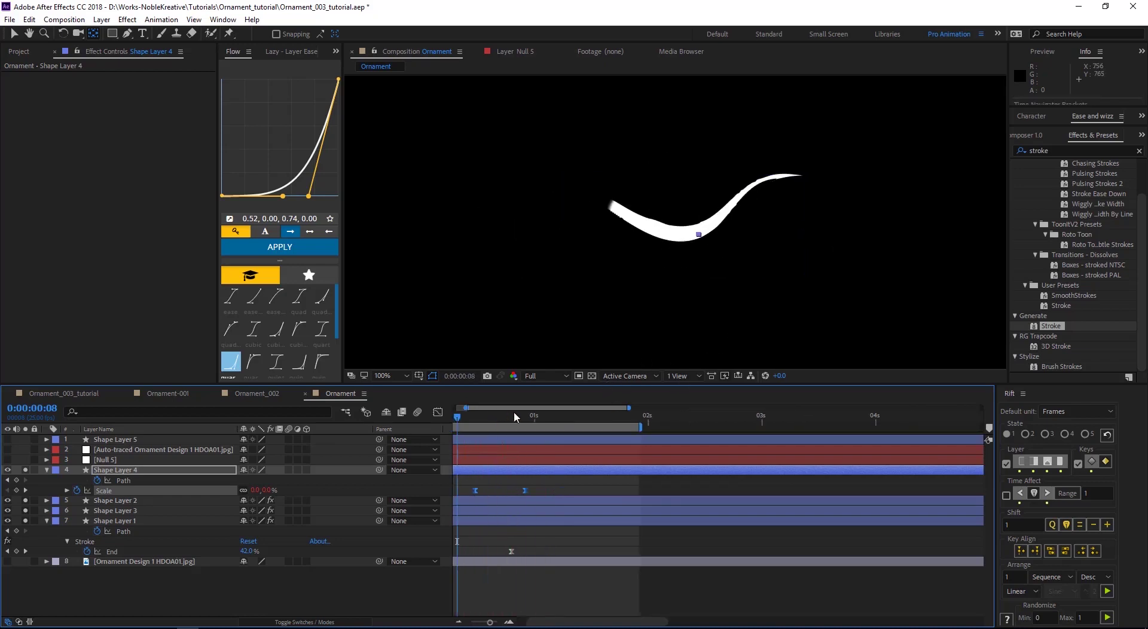
{"action": "left_click_drag", "start_coordinate": [493, 416], "coordinate": [551, 423]}
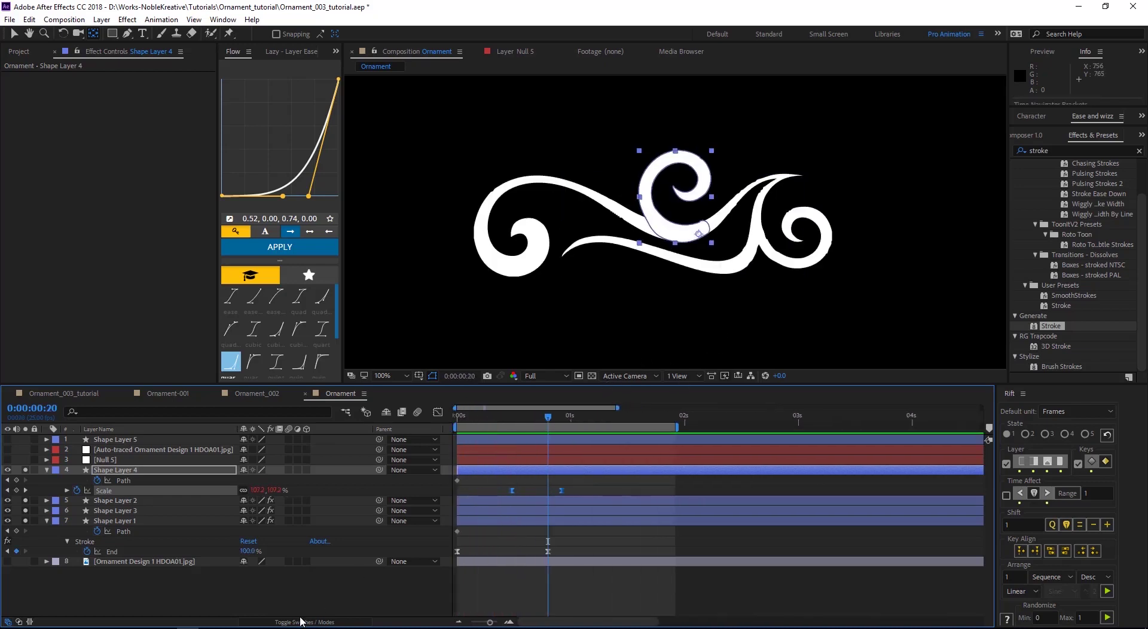
{"action": "left_click", "coordinate": [316, 582]}
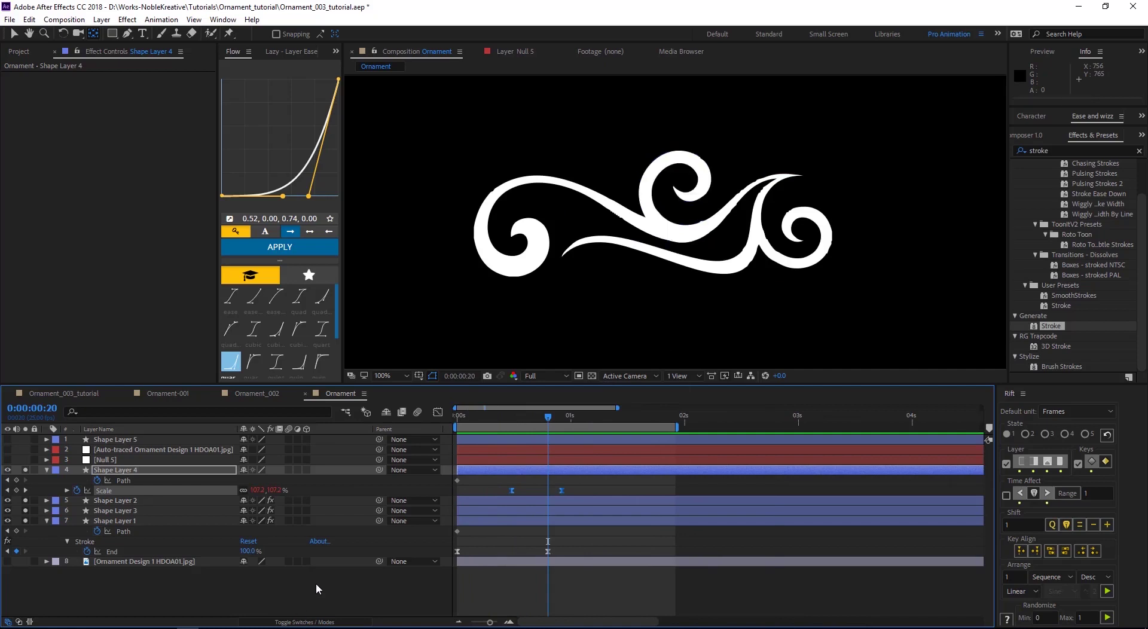
Delete Shape Layer 5, the auto-traced image layer and Null 5.
{"action": "left_click", "coordinate": [12, 35]}
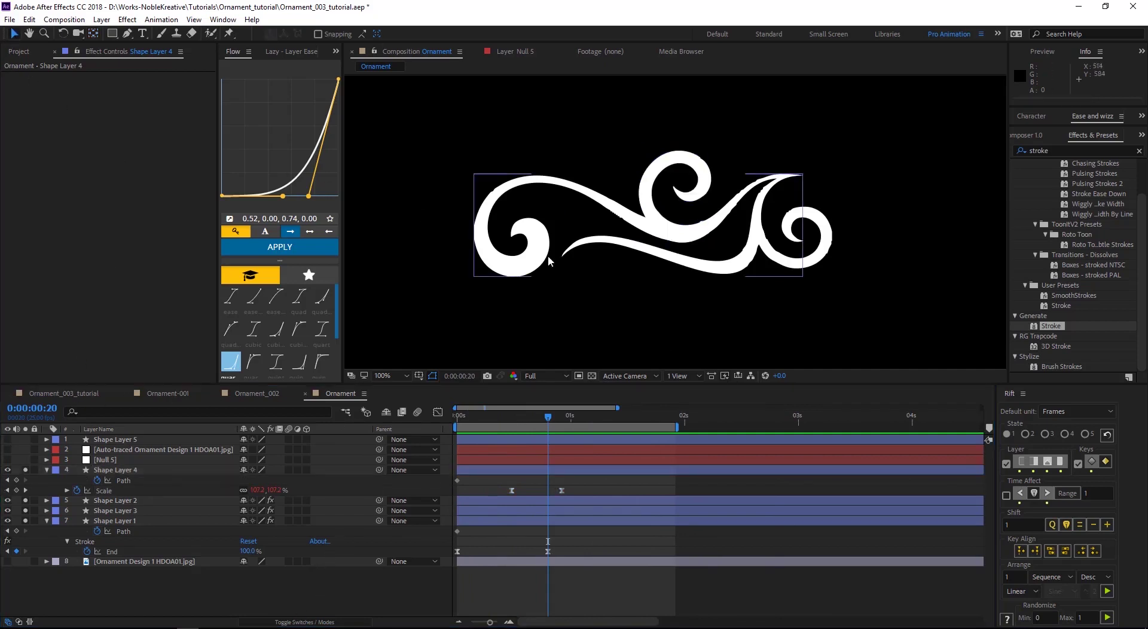
{"action": "left_click", "coordinate": [48, 471]}
{"action": "left_click", "coordinate": [47, 502]}
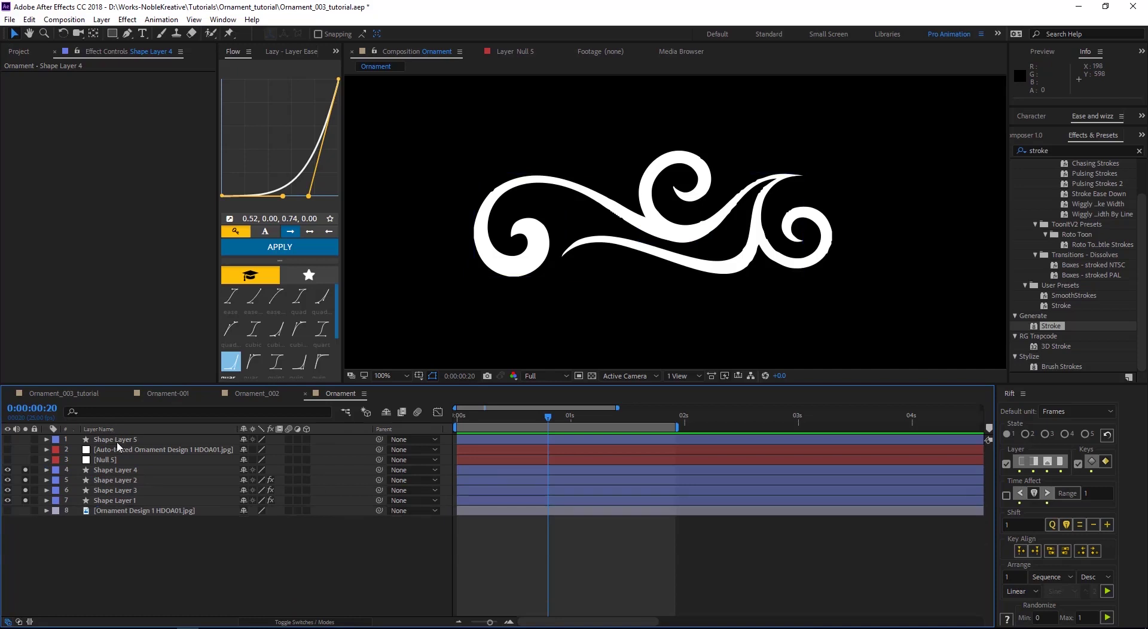
{"action": "left_click", "coordinate": [116, 441]}
{"action": "left_click", "coordinate": [119, 450]}
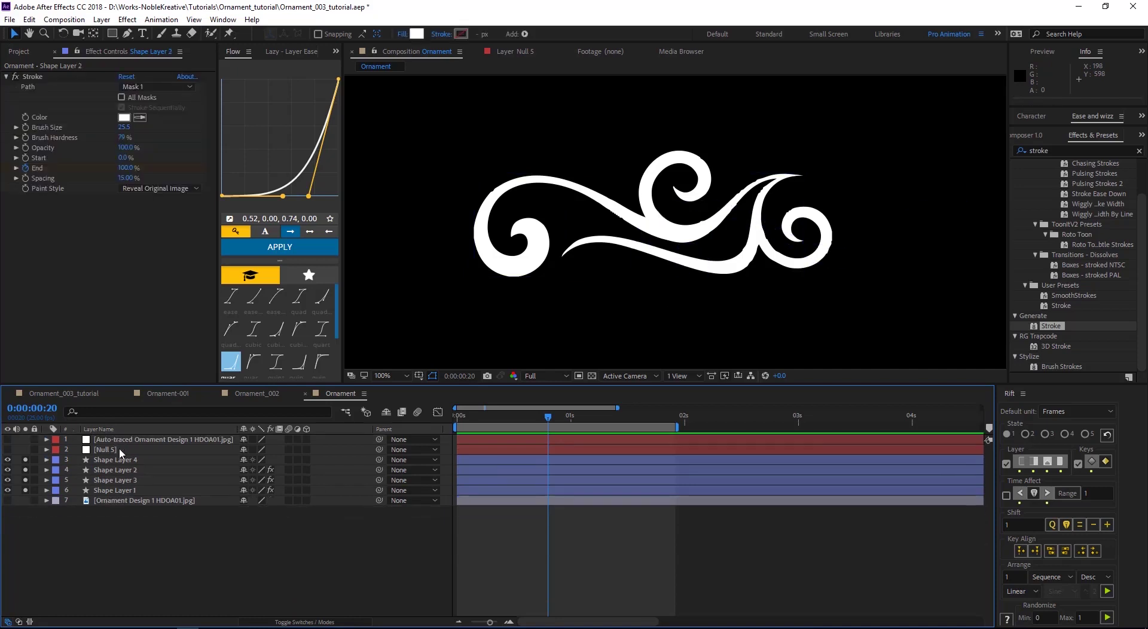
{"action": "left_click", "coordinate": [122, 439], "text": "shift"}
{"action": "key", "text": "Delete"}
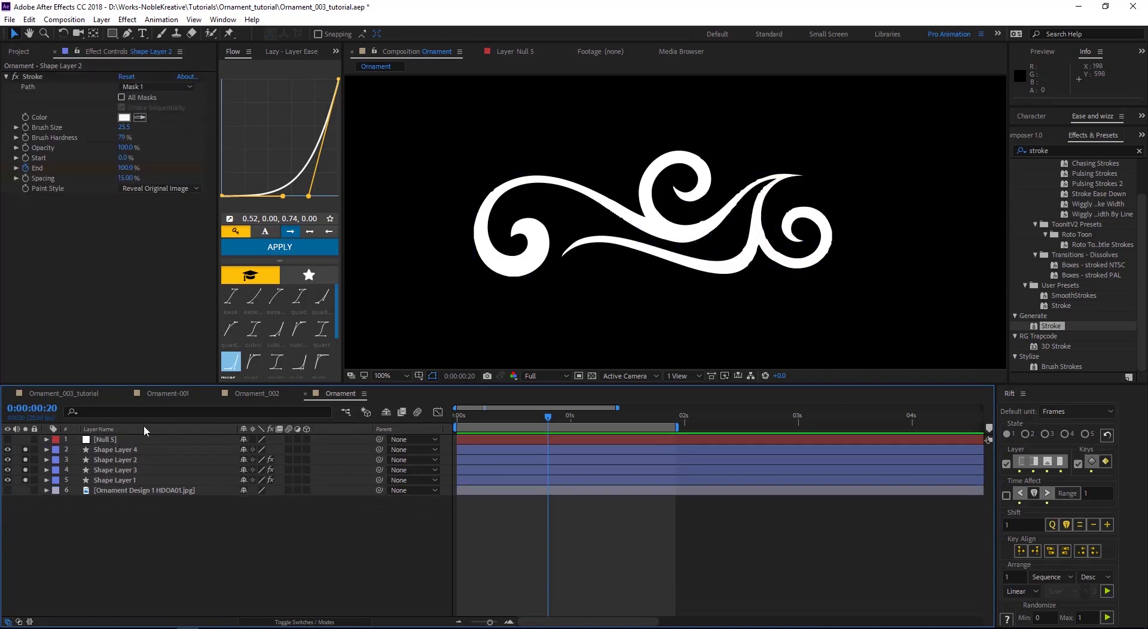
{"action": "left_click", "coordinate": [135, 439]}
{"action": "key", "text": "Delete"}
Add a new Null 6 and parent Shape Layers 1–4 to it.
{"action": "right_click", "coordinate": [300, 520]}
{"action": "mouse_move", "coordinate": [335, 394]}
{"action": "left_click", "coordinate": [486, 465]}
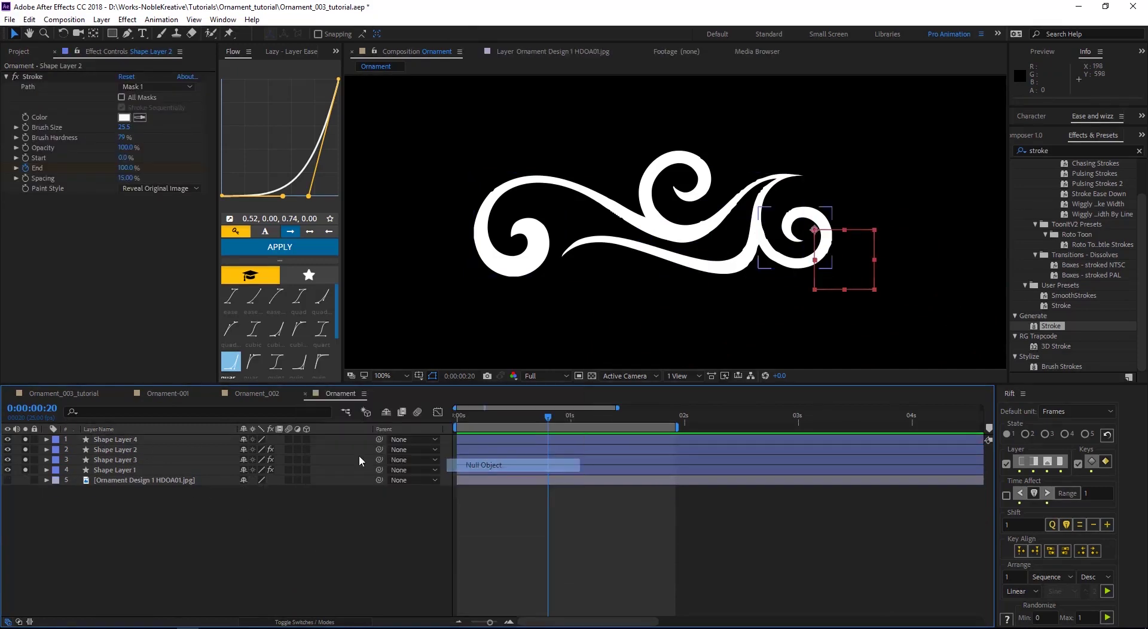
{"action": "left_click", "coordinate": [317, 450]}
{"action": "left_click", "coordinate": [353, 480], "text": "shift"}
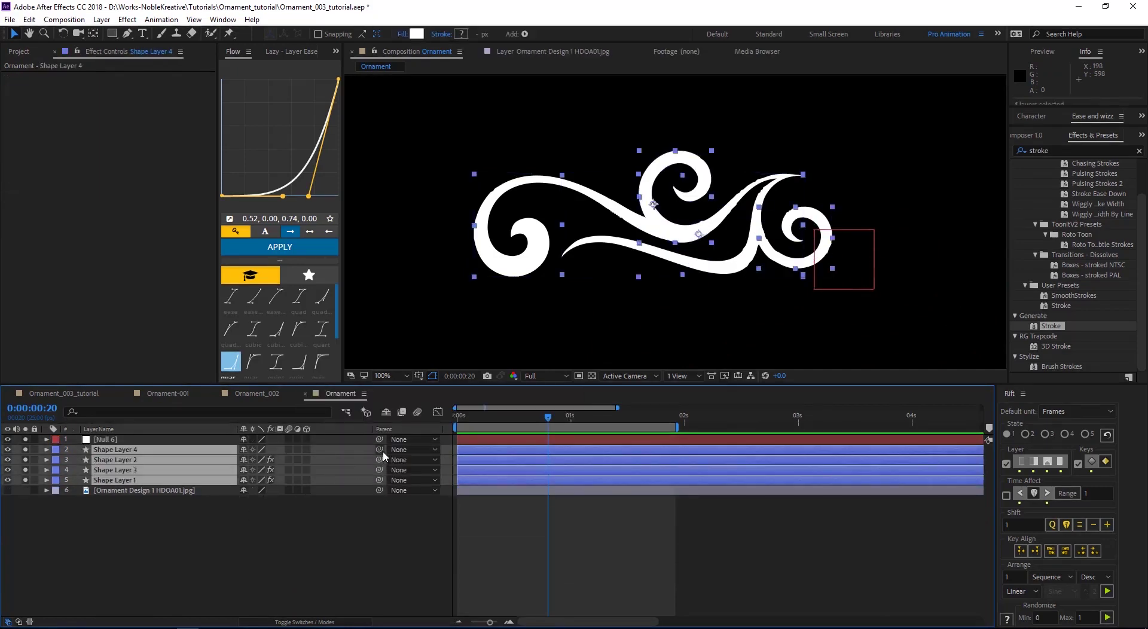
{"action": "left_click_drag", "start_coordinate": [379, 458], "coordinate": [119, 445]}
{"action": "left_click", "coordinate": [119, 444]}
{"action": "left_click", "coordinate": [145, 478], "text": "shift"}
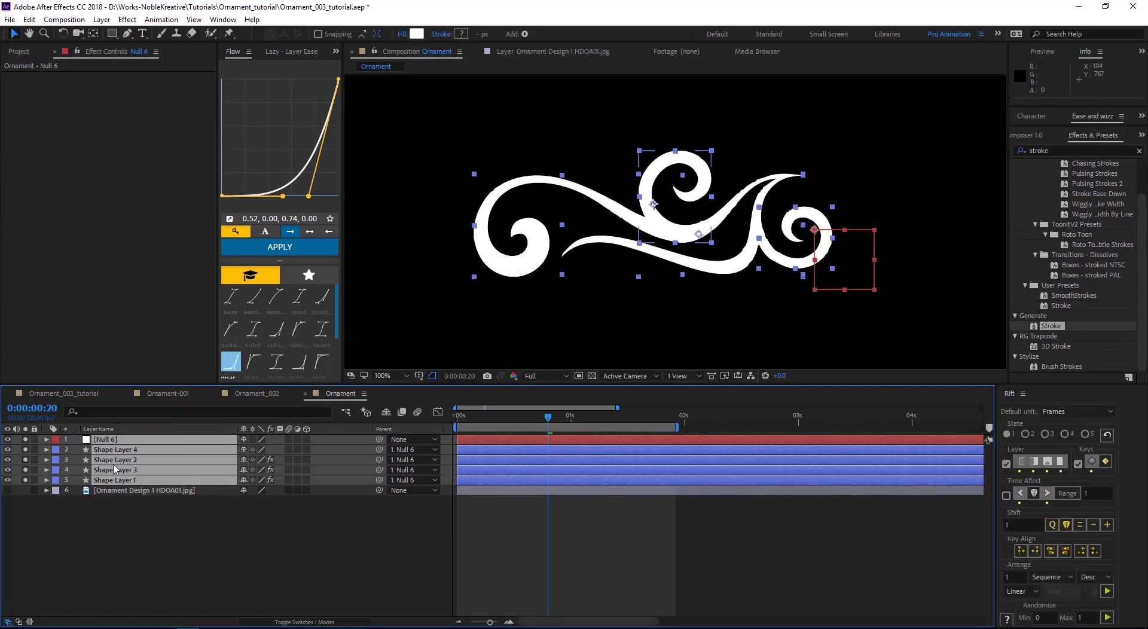
Duplicate Null 6 with its four shapes, move copies to the top, and shift the copy right.
{"action": "key", "text": "ctrl+d"}
{"action": "left_click_drag", "start_coordinate": [129, 462], "coordinate": [129, 445]}
{"action": "scroll", "coordinate": [717, 227], "scroll_direction": "down", "scroll_amount": 4}
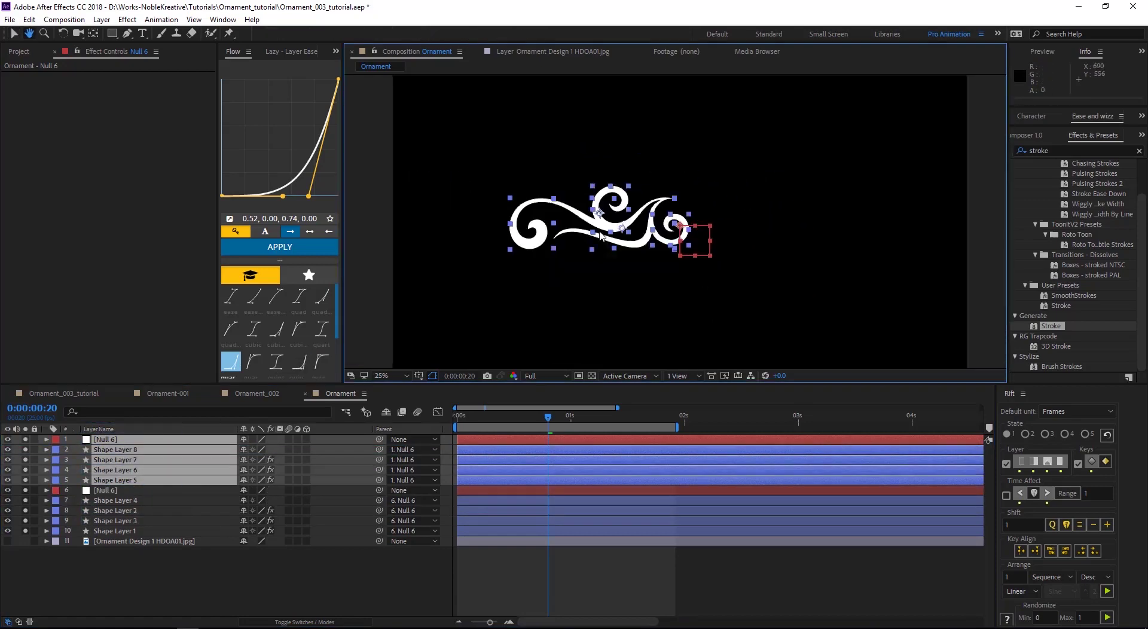
{"action": "left_click_drag", "start_coordinate": [694, 238], "coordinate": [777, 238]}
Select the top Null 6 alone and reveal its Scale property.
{"action": "left_click", "coordinate": [117, 566]}
{"action": "left_click", "coordinate": [110, 441]}
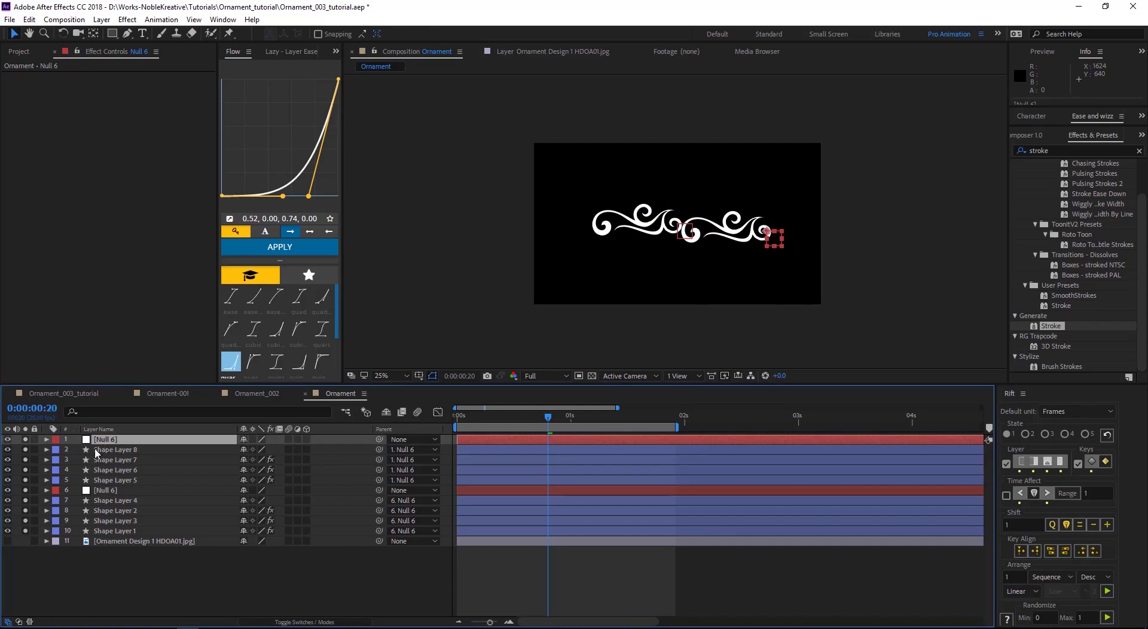
{"action": "key", "text": "s"}
{"action": "left_click", "coordinate": [107, 450]}
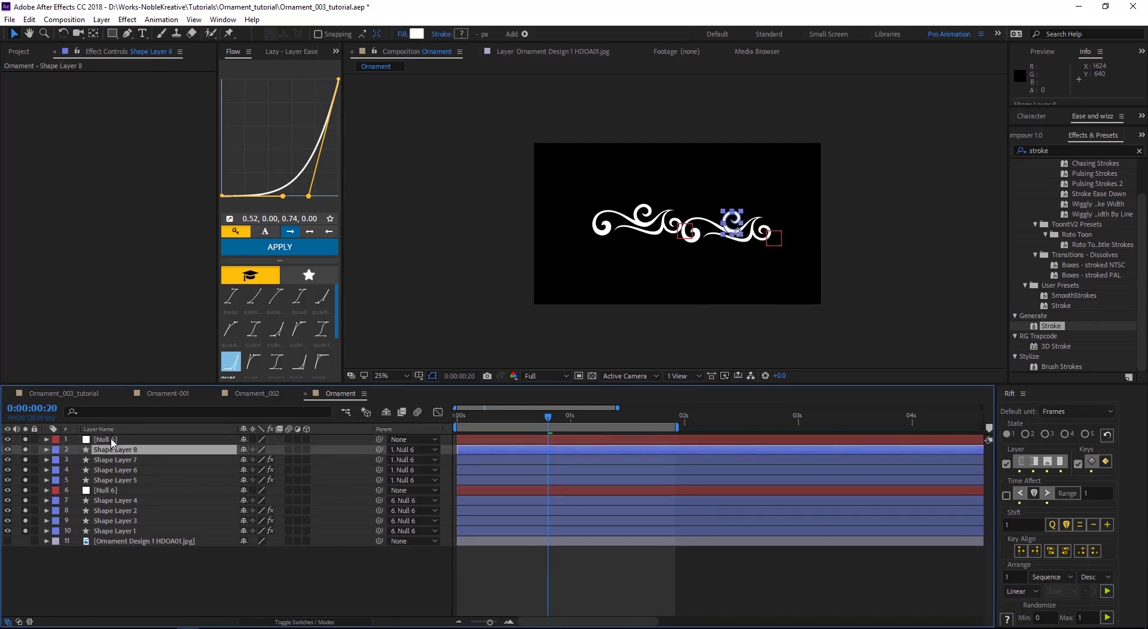
{"action": "left_click", "coordinate": [114, 440]}
{"action": "key", "text": "s"}
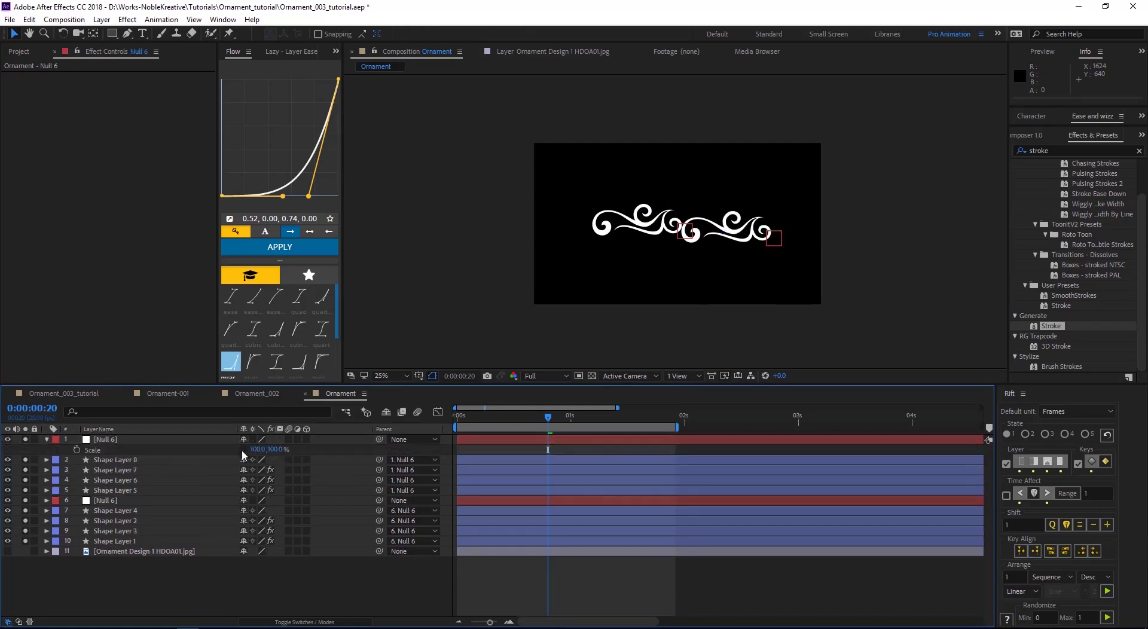
Set the top Null 6's horizontal Scale to -100 to mirror the copied half.
{"action": "left_click", "coordinate": [258, 449]}
{"action": "type", "text": "-100"}
{"action": "key", "text": "Return"}
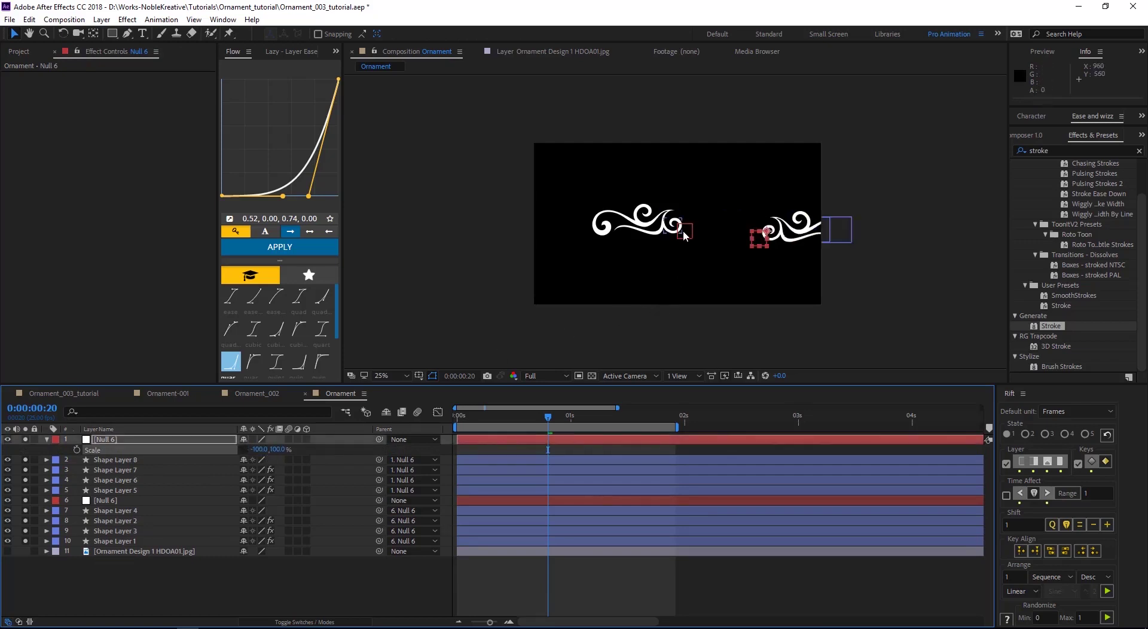
Align both nulls to a common vertical centre relative to the composition.
{"action": "left_click", "coordinate": [685, 235]}
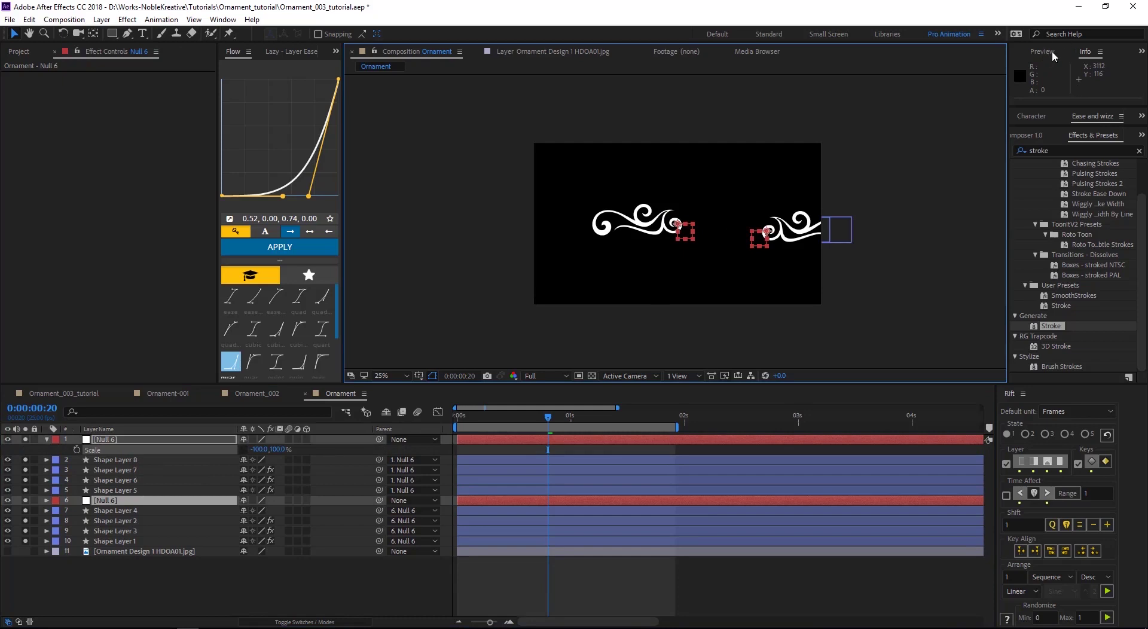
{"action": "left_click", "coordinate": [1141, 51]}
{"action": "left_click", "coordinate": [1087, 87]}
{"action": "left_click", "coordinate": [1104, 82]}
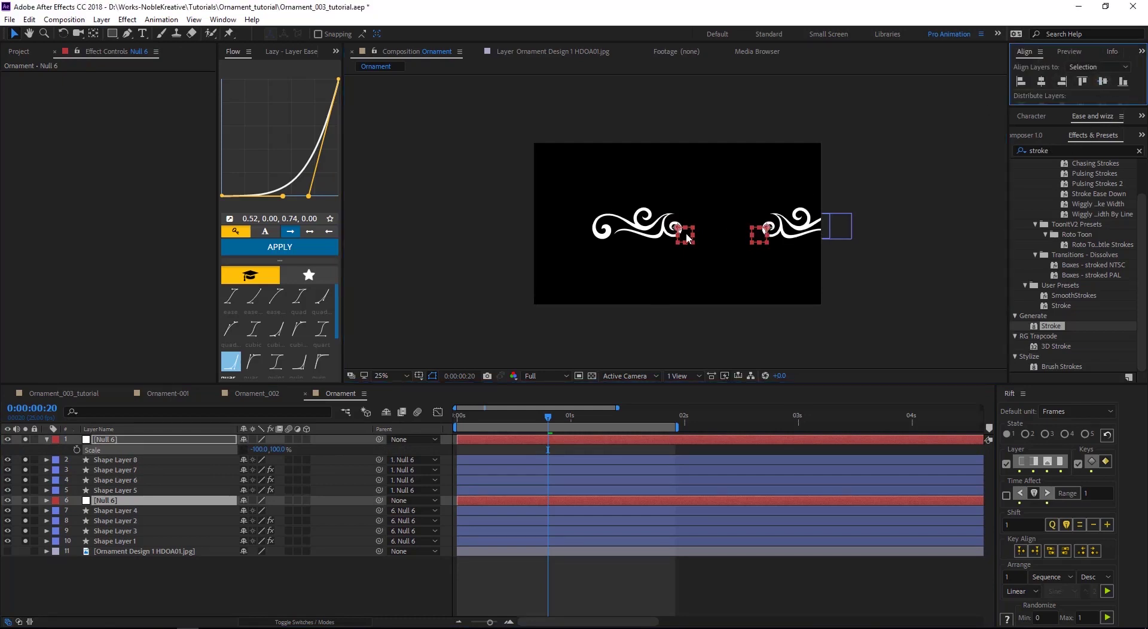
{"action": "left_click", "coordinate": [862, 256]}
Move the mirrored ornament left until it meets the original half.
{"action": "left_click", "coordinate": [759, 235]}
{"action": "key", "text": "shift+Left"}
{"action": "key", "text": "shift+Left"}
{"action": "key", "text": "shift+Left"}
{"action": "key", "text": "shift+Left"}
{"action": "key", "text": "shift+Left"}
{"action": "key", "text": "shift+Left"}
{"action": "key", "text": "shift+Left"}
{"action": "key", "text": "shift+Left"}
{"action": "key", "text": "shift+Left"}
{"action": "key", "text": "shift+Left"}
{"action": "key", "text": "shift+Left"}
{"action": "key", "text": "shift+Left"}
{"action": "key", "text": "shift+Left"}
{"action": "key", "text": "shift+Left"}
{"action": "key", "text": "shift+Left"}
{"action": "key", "text": "shift+Left"}
{"action": "key", "text": "shift+Left"}
{"action": "key", "text": "shift+Left"}
{"action": "key", "text": "shift+Left"}
{"action": "key", "text": "shift+Left"}
{"action": "key", "text": "shift+Left"}
{"action": "key", "text": "shift+Left"}
{"action": "key", "text": "shift+Left"}
{"action": "key", "text": "shift+Left"}
{"action": "key", "text": "shift+Left"}
{"action": "key", "text": "shift+Left"}
{"action": "key", "text": "shift+Left"}
{"action": "key", "text": "shift+Left"}
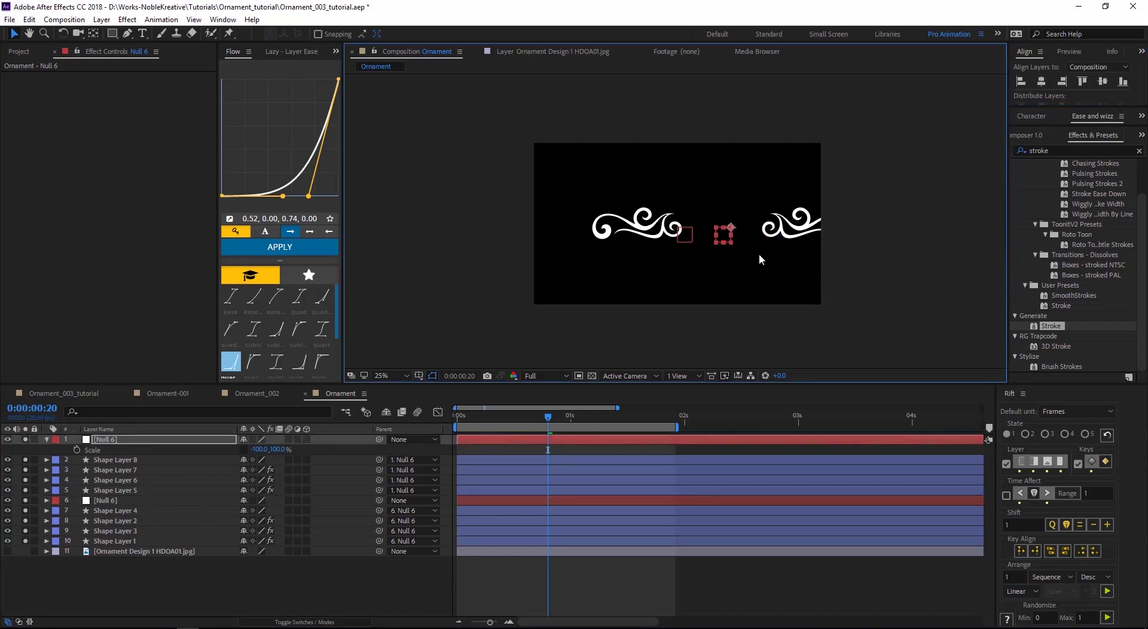
{"action": "scroll", "coordinate": [698, 217], "scroll_direction": "up", "scroll_amount": 4}
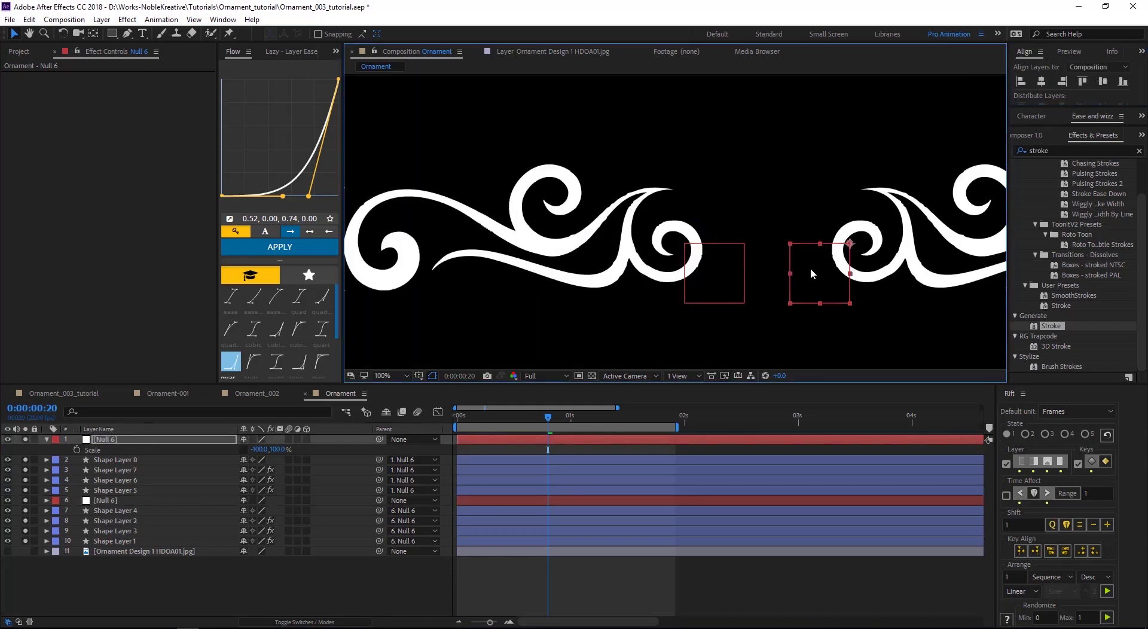
{"action": "left_click_drag", "start_coordinate": [809, 268], "coordinate": [672, 278]}
{"action": "scroll", "coordinate": [736, 252], "scroll_direction": "down", "scroll_amount": 4}
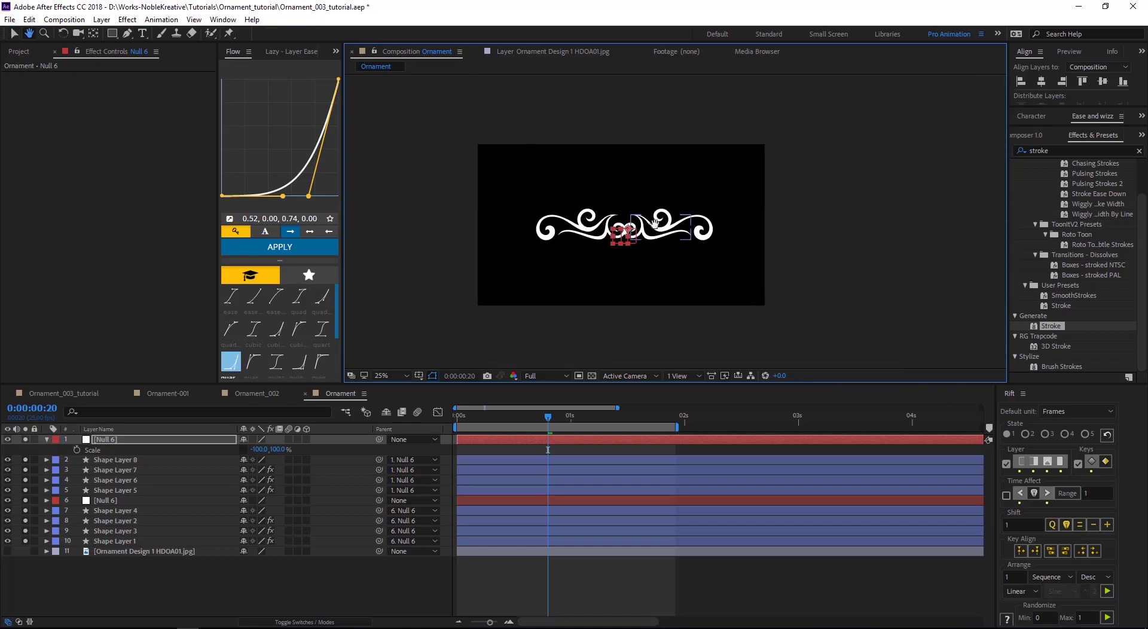
Duplicate all ornament layers and bring the copies to the top of the stack.
{"action": "left_click_drag", "start_coordinate": [826, 206], "coordinate": [421, 265]}
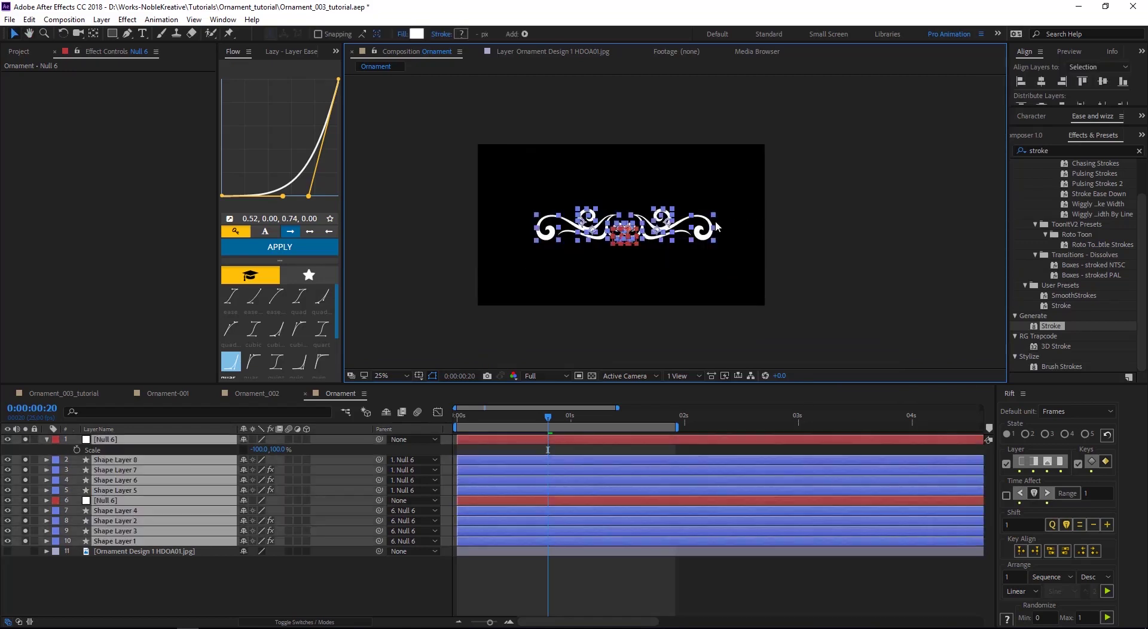
{"action": "scroll", "coordinate": [674, 223], "scroll_direction": "up", "scroll_amount": 2}
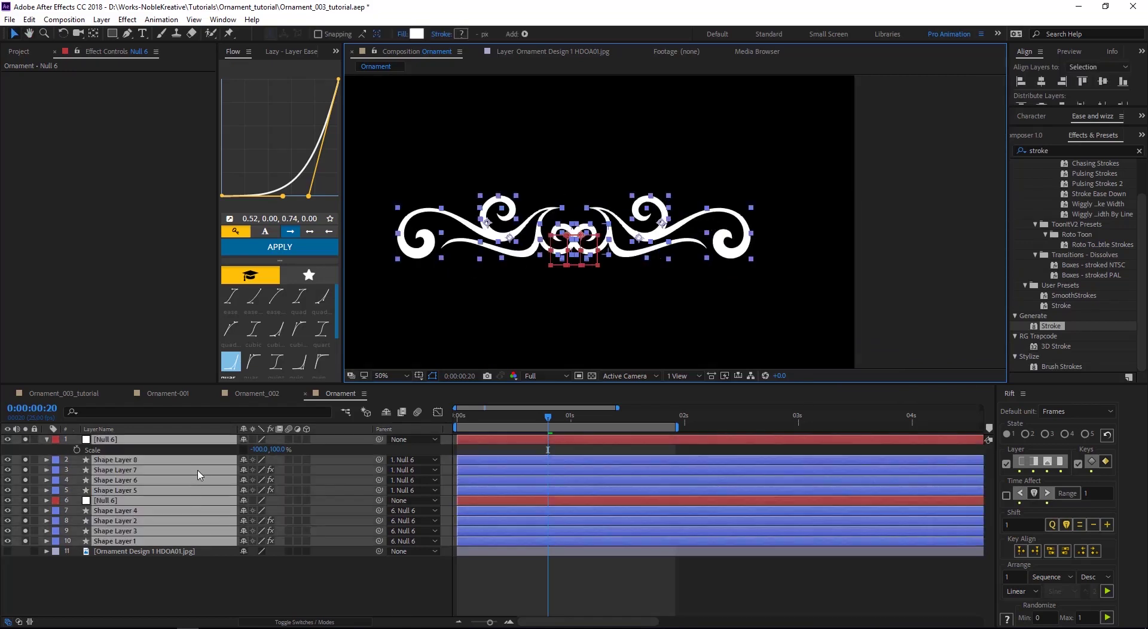
{"action": "key", "text": "ctrl+d"}
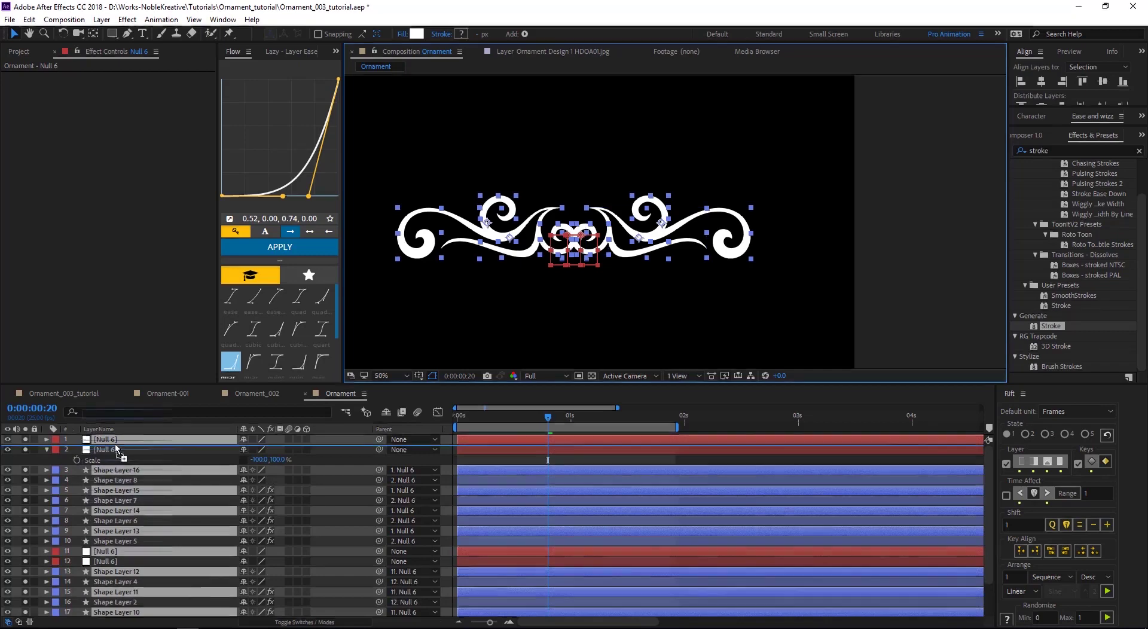
{"action": "key", "text": "ctrl+shift+bracketright"}
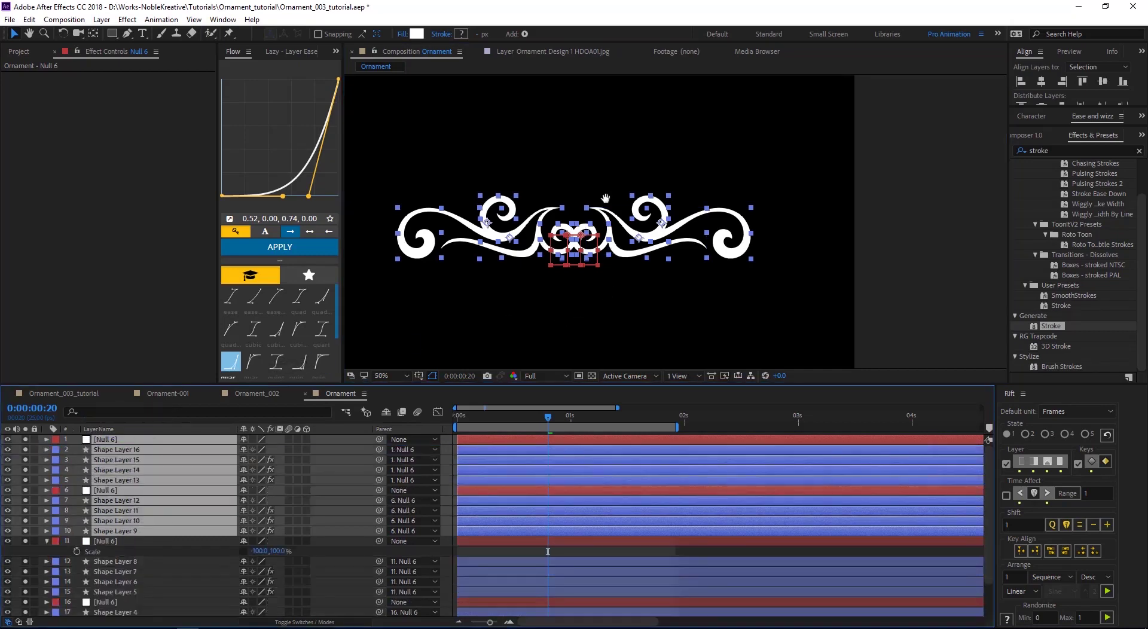
{"action": "scroll", "coordinate": [611, 252], "scroll_direction": "down", "scroll_amount": 2}
Nudge the duplicate ornament down so it sits just below the original.
{"action": "key", "text": "shift+Down"}
{"action": "key", "text": "shift+Down"}
{"action": "key", "text": "shift+Down"}
{"action": "key", "text": "shift+Down"}
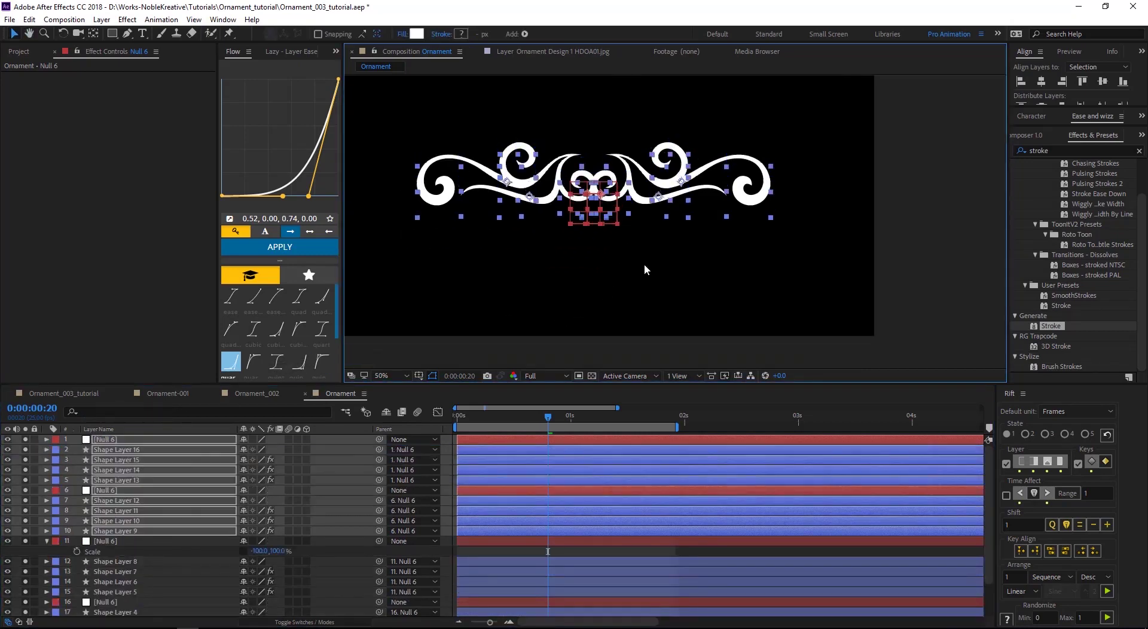
{"action": "key", "text": "shift+Down"}
{"action": "key", "text": "shift+Down"}
{"action": "key", "text": "shift+Down"}
{"action": "key", "text": "shift+Down"}
{"action": "key", "text": "shift+Down"}
{"action": "key", "text": "shift+Down"}
{"action": "key", "text": "shift+Down"}
{"action": "key", "text": "shift+Down"}
{"action": "key", "text": "shift+Down"}
{"action": "key", "text": "shift+Down"}
{"action": "key", "text": "shift+Down"}
{"action": "key", "text": "shift+Down"}
{"action": "key", "text": "shift+Down"}
{"action": "key", "text": "shift+Down"}
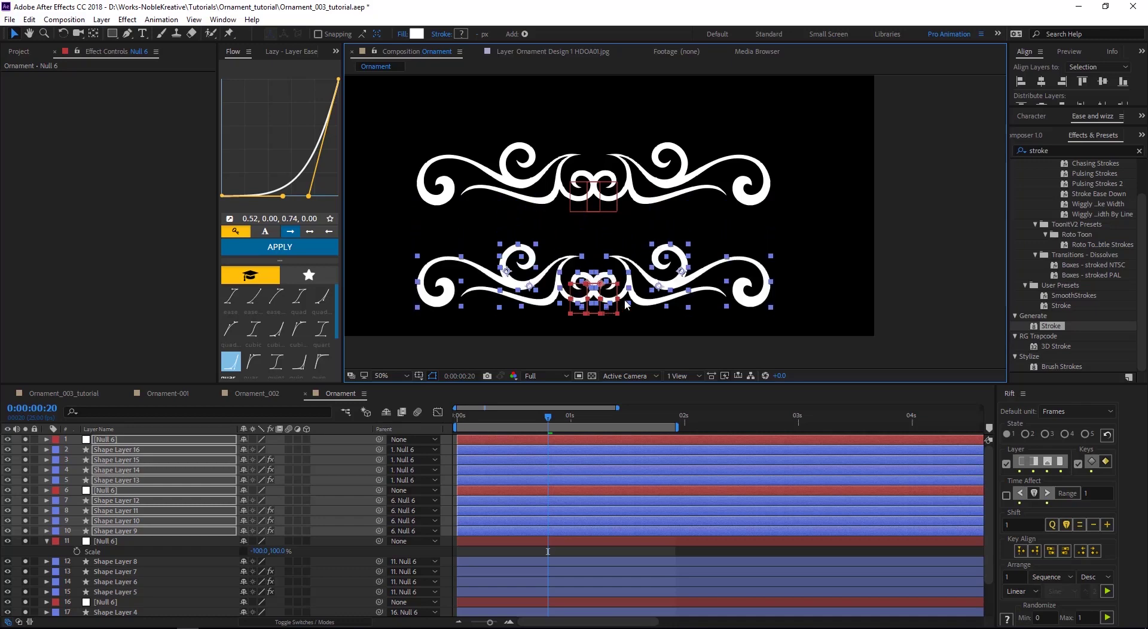
{"action": "key", "text": "shift+Up"}
{"action": "key", "text": "shift+Up"}
{"action": "key", "text": "shift+Up"}
{"action": "key", "text": "shift+Up"}
{"action": "key", "text": "shift+Up"}
{"action": "key", "text": "shift+Up"}
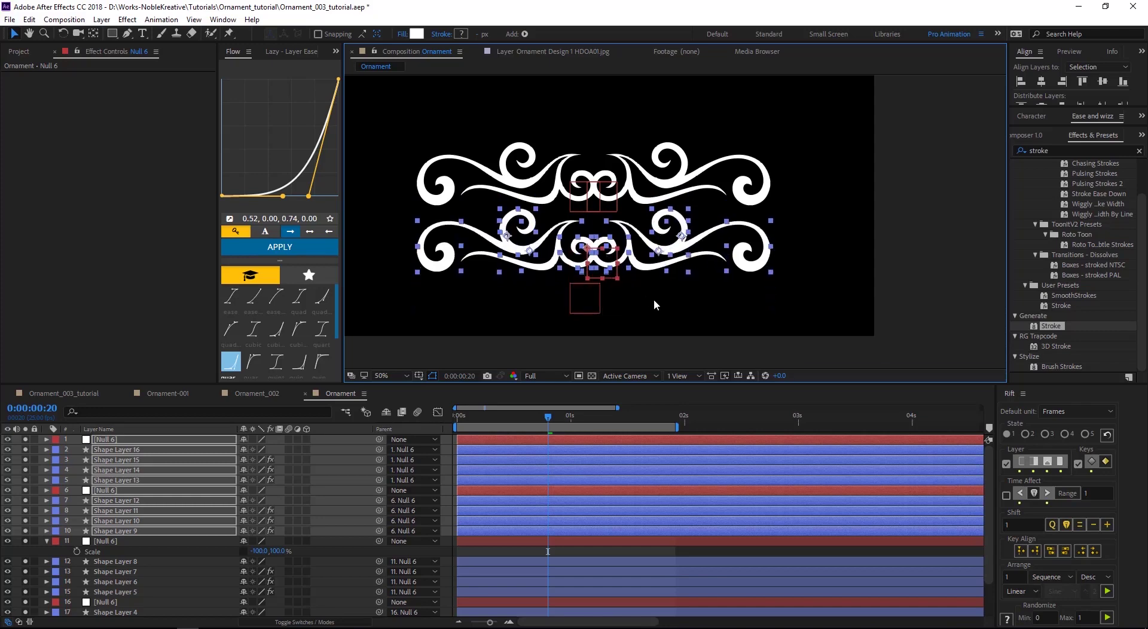
Select shape layers in the lower copy, ending on the top Null 6.
{"action": "left_click", "coordinate": [654, 305]}
{"action": "left_click", "coordinate": [593, 278]}
{"action": "left_click", "coordinate": [591, 296], "text": "shift"}
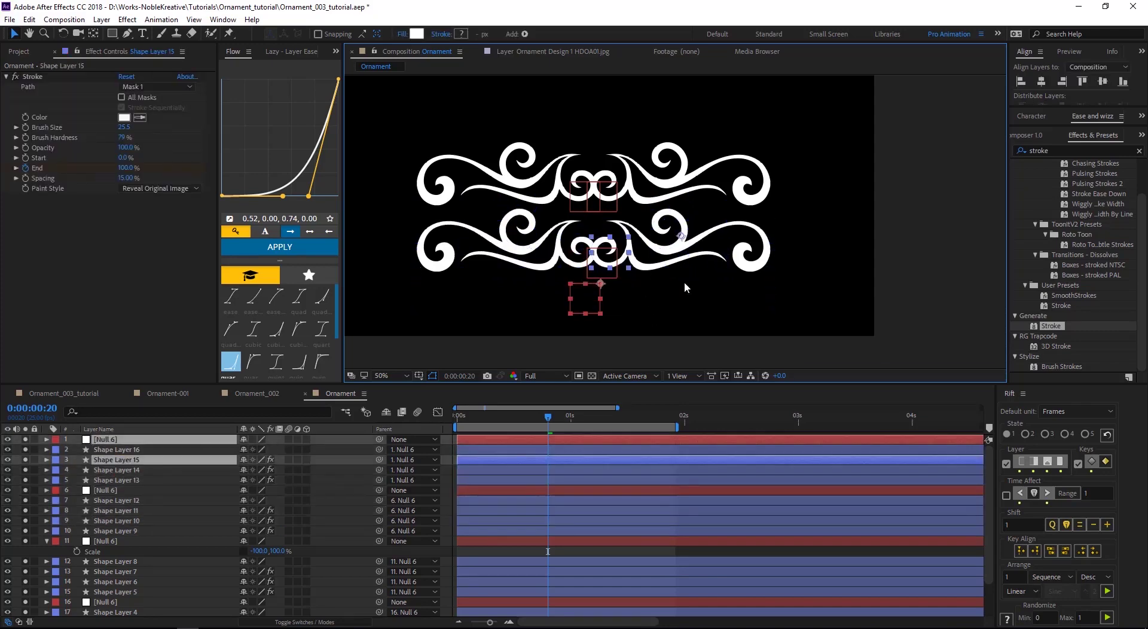
{"action": "left_click", "coordinate": [604, 266]}
{"action": "left_click", "coordinate": [619, 266]}
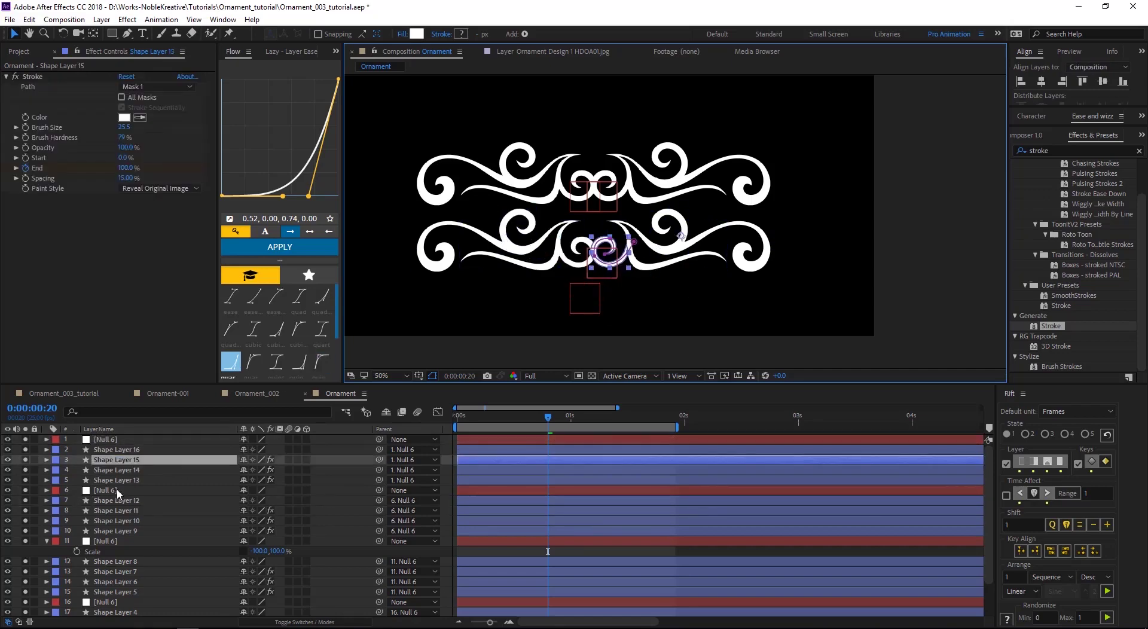
{"action": "left_click", "coordinate": [111, 440]}
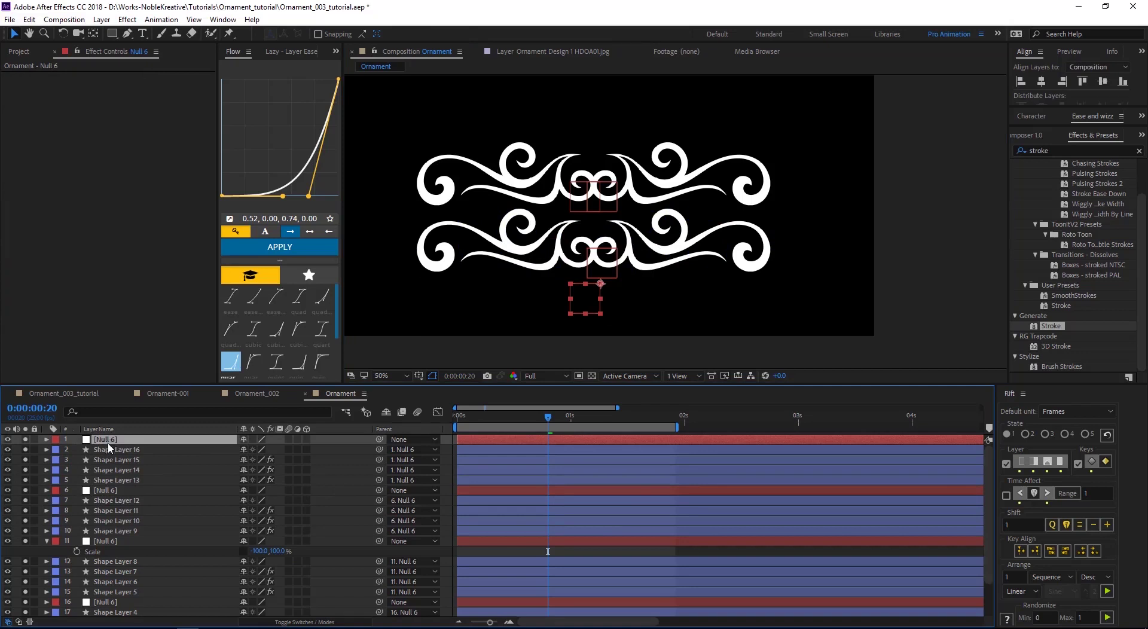
Flip Null 6 to -100, -100% scale and move the flipped copy up beneath the top half.
{"action": "key", "text": "s"}
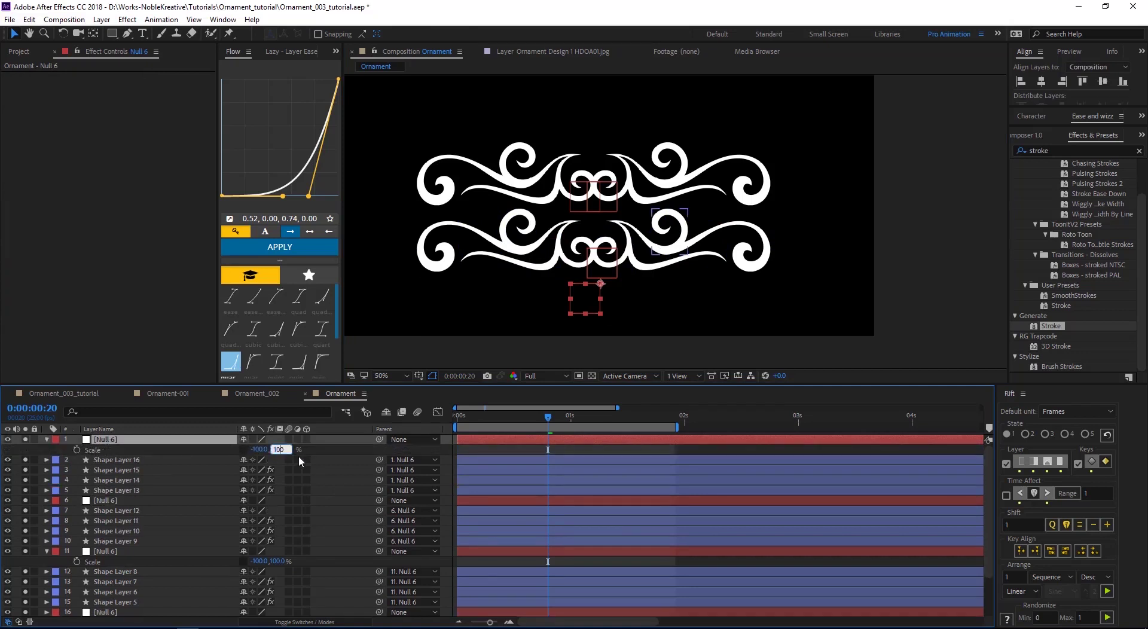
{"action": "type", "text": "-100"}
{"action": "key", "text": "Return"}
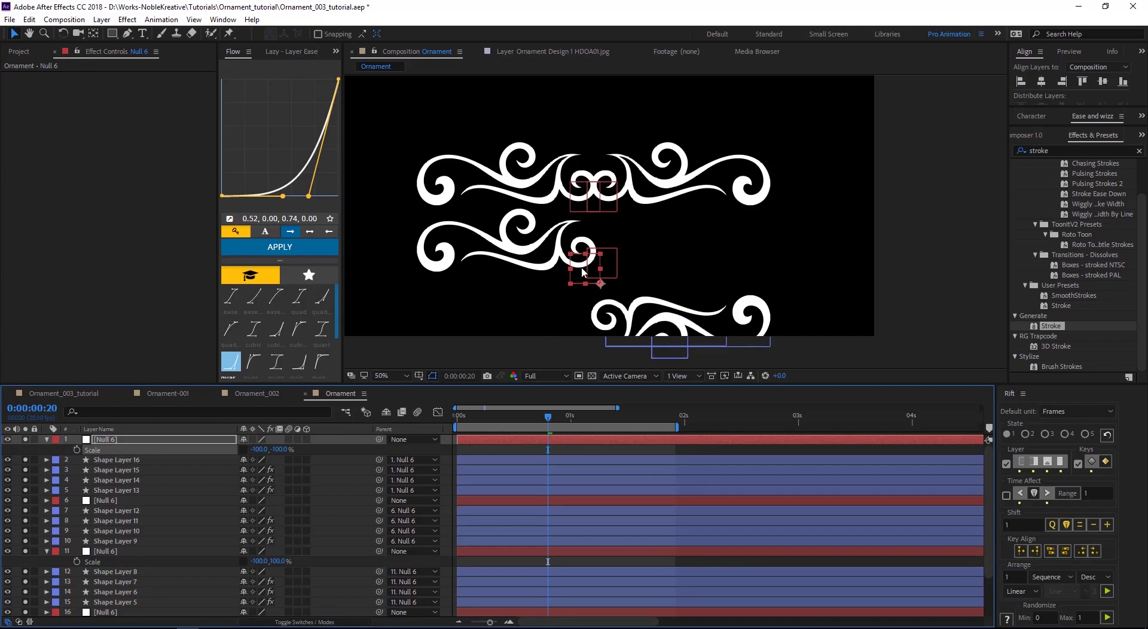
{"action": "left_click_drag", "start_coordinate": [583, 272], "coordinate": [586, 205]}
{"action": "key", "text": "shift+Up"}
{"action": "key", "text": "shift+Up"}
{"action": "key", "text": "shift+Up"}
{"action": "key", "text": "shift+Up"}
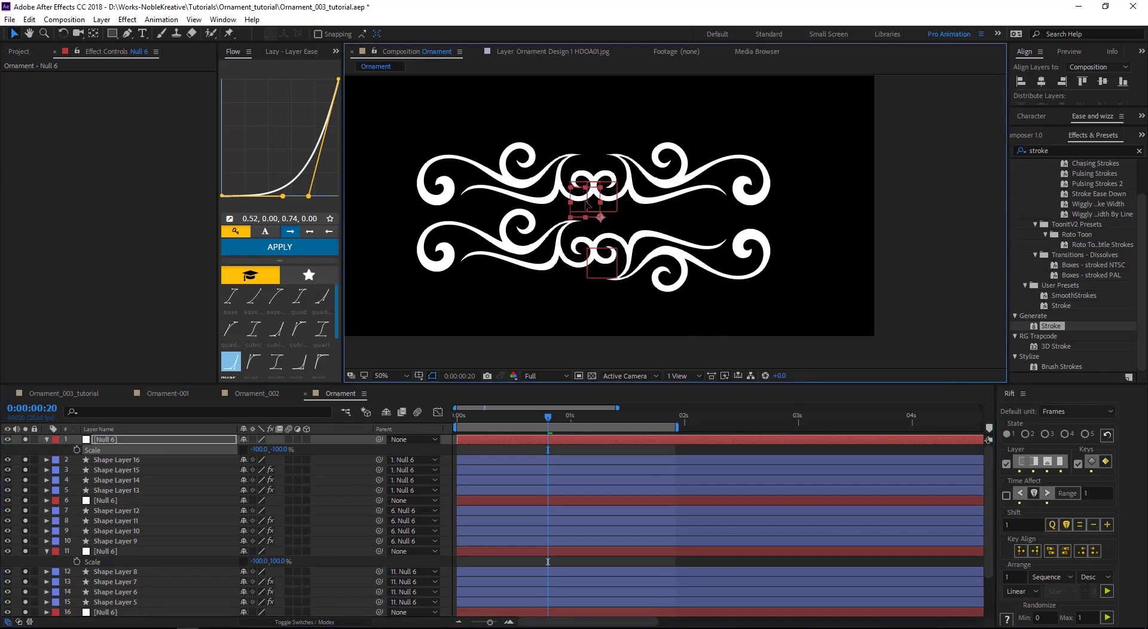
{"action": "key", "text": "Down"}
{"action": "key", "text": "Down"}
{"action": "key", "text": "Down"}
{"action": "key", "text": "Down"}
{"action": "key", "text": "Down"}
{"action": "key", "text": "Down"}
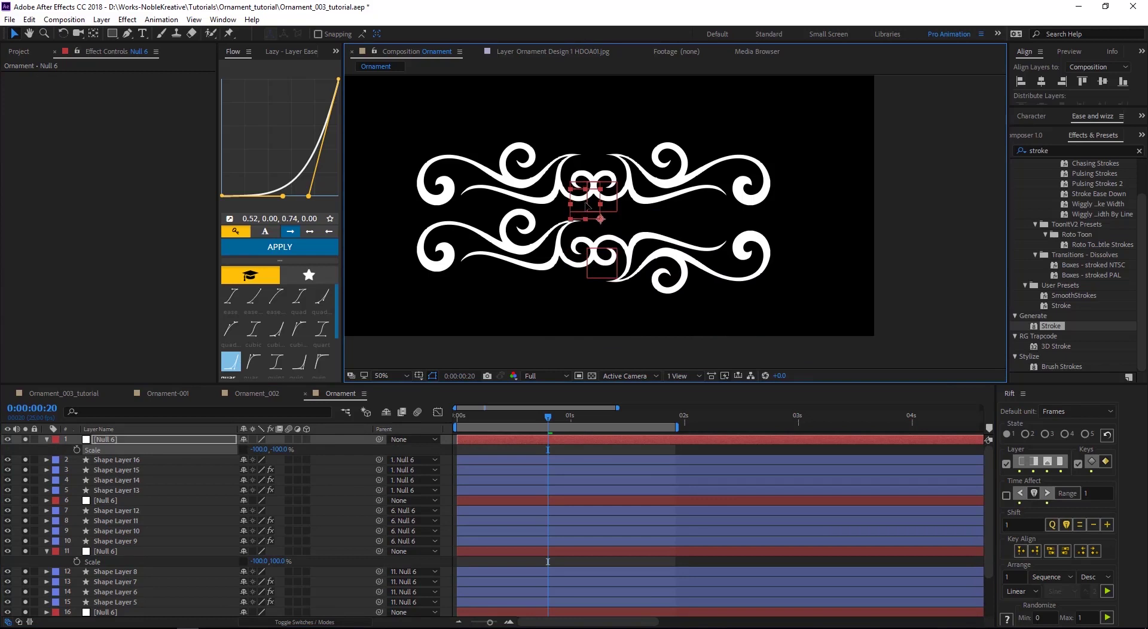
Unlink the second Null 6's scale and set it to 100, -100%.
{"action": "left_click", "coordinate": [555, 254]}
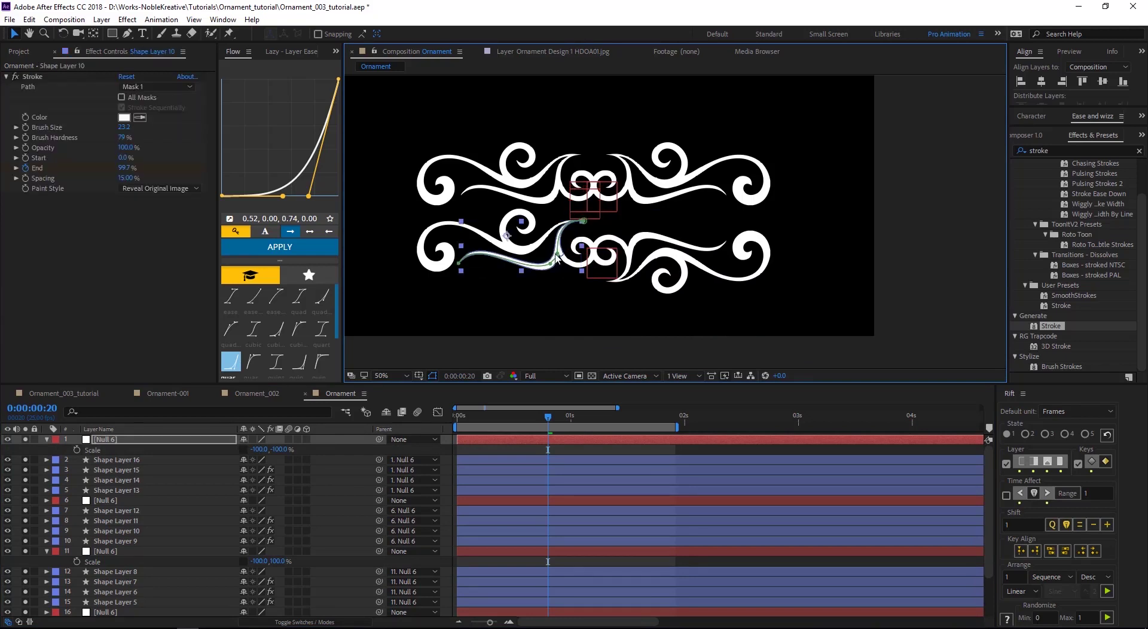
{"action": "left_click", "coordinate": [116, 503]}
{"action": "key", "text": "s"}
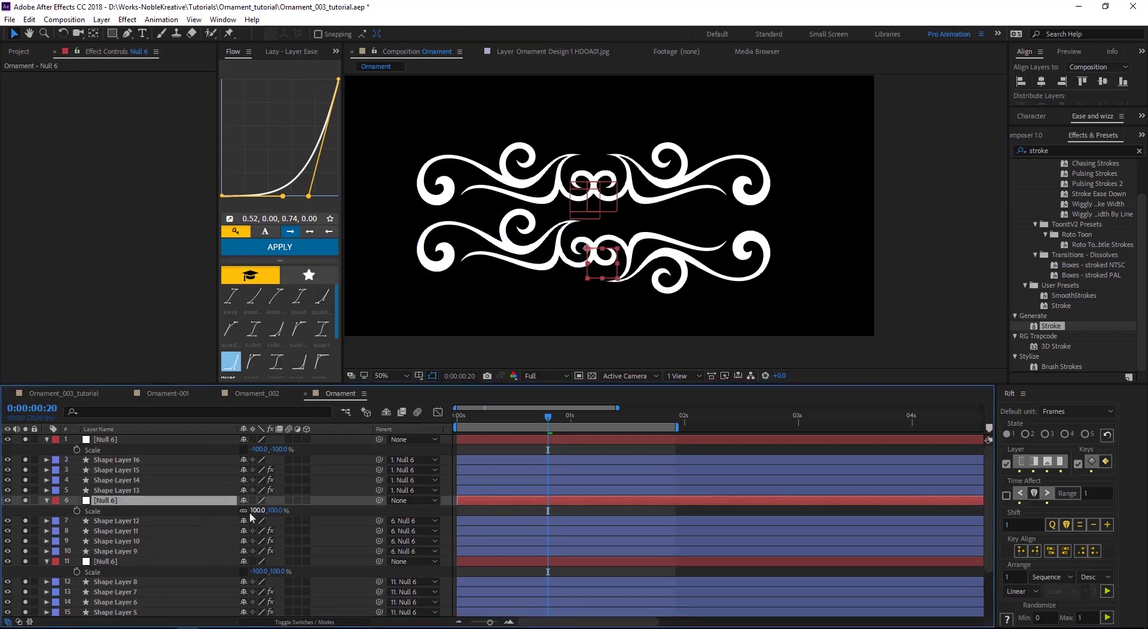
{"action": "left_click", "coordinate": [243, 510]}
{"action": "left_click", "coordinate": [277, 510]}
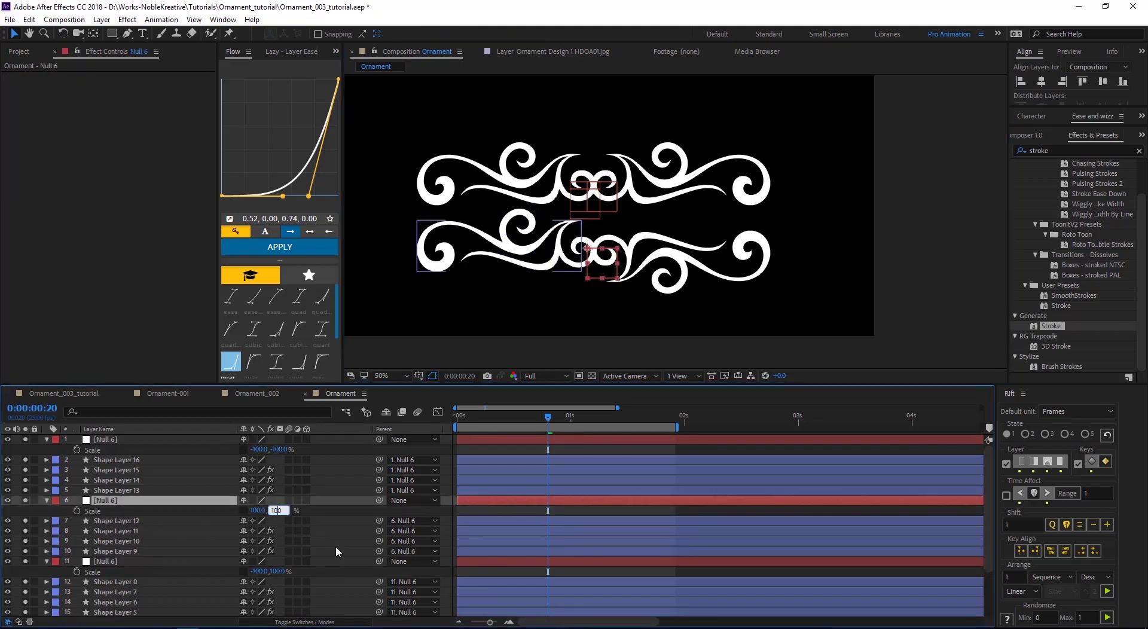
{"action": "type", "text": "-"}
{"action": "key", "text": "Return"}
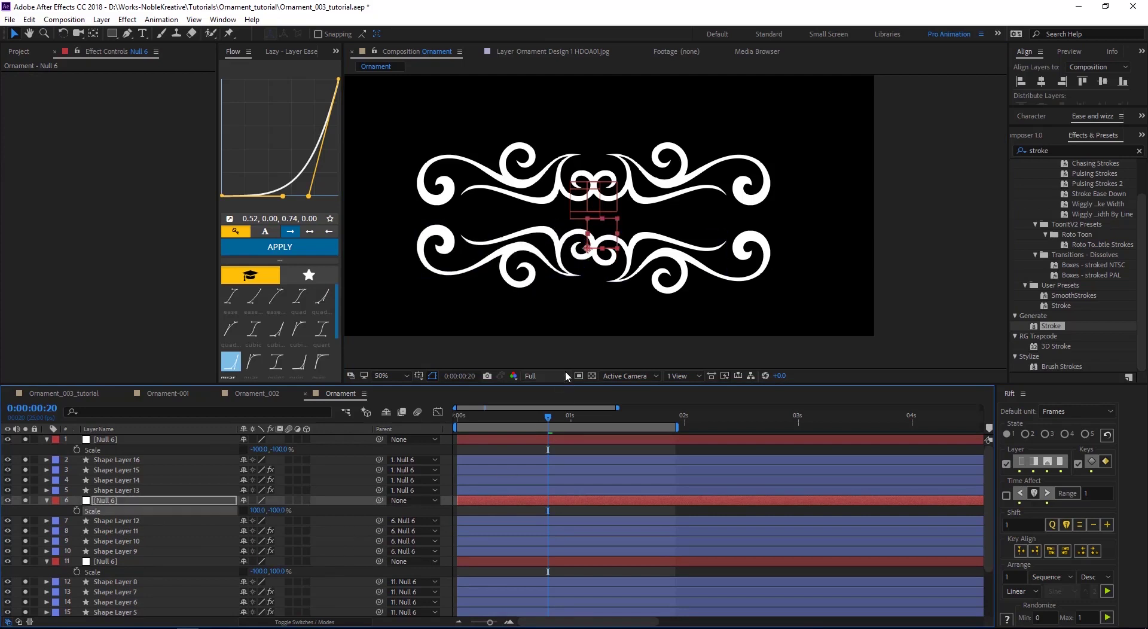
Shift the top null's piece right, align the two null pieces, and move the lower-right piece up.
{"action": "left_click", "coordinate": [576, 207]}
{"action": "left_click_drag", "start_coordinate": [578, 222], "coordinate": [619, 209]}
{"action": "left_click", "coordinate": [592, 246], "text": "shift"}
{"action": "left_click", "coordinate": [1098, 66]}
{"action": "left_click", "coordinate": [1085, 77]}
{"action": "left_click", "coordinate": [1103, 81]}
{"action": "left_click", "coordinate": [619, 239]}
{"action": "left_click_drag", "start_coordinate": [625, 219], "coordinate": [588, 186]}
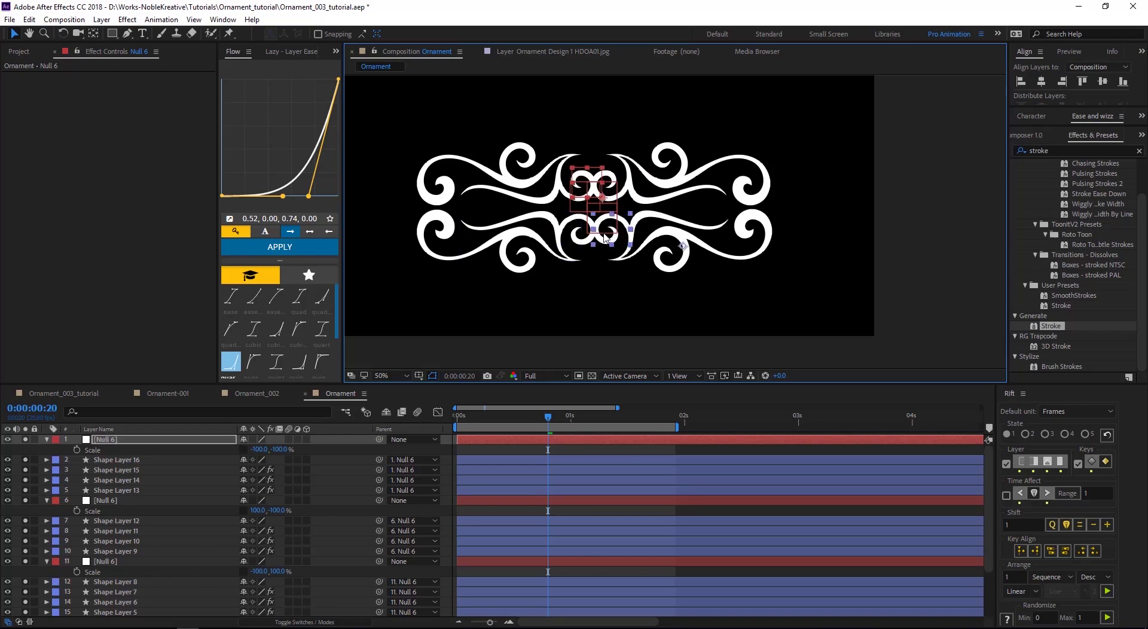
Try stretching both halves to -112% vertical scale, then undo back to -100%.
{"action": "left_click", "coordinate": [592, 224], "text": "shift"}
{"action": "left_click", "coordinate": [606, 228], "text": "shift"}
{"action": "left_click", "coordinate": [608, 210], "text": "shift"}
{"action": "left_click_drag", "start_coordinate": [607, 204], "coordinate": [607, 204]}
{"action": "key", "text": "ctrl+z"}
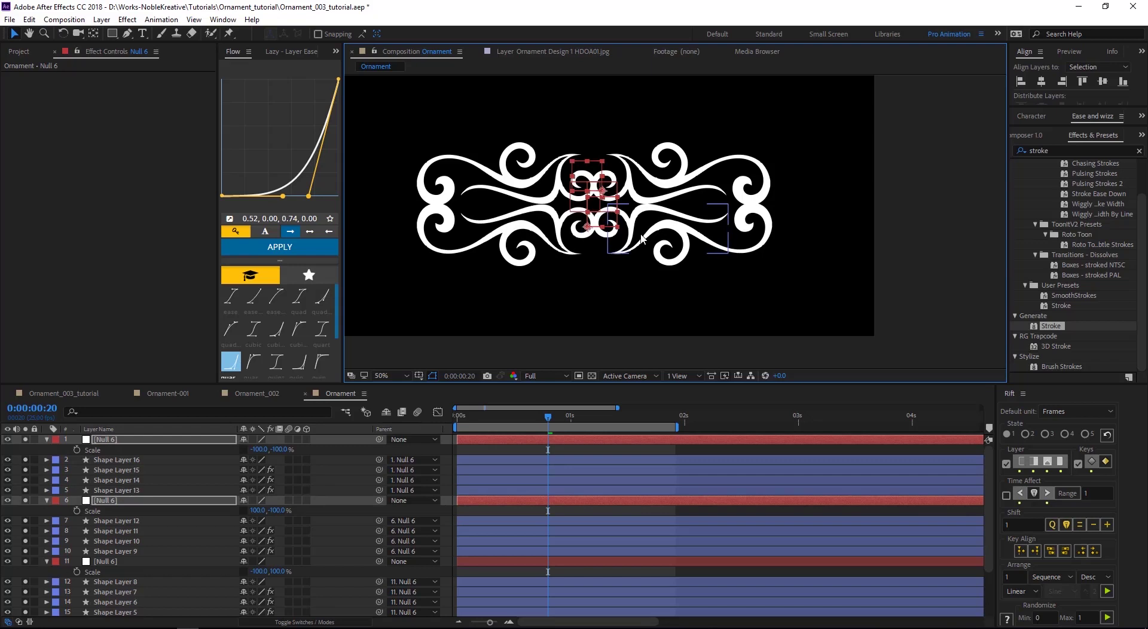
Preview the stroke reveal from the start, then collapse the null properties and deselect.
{"action": "key", "text": "Home"}
{"action": "key", "text": "space"}
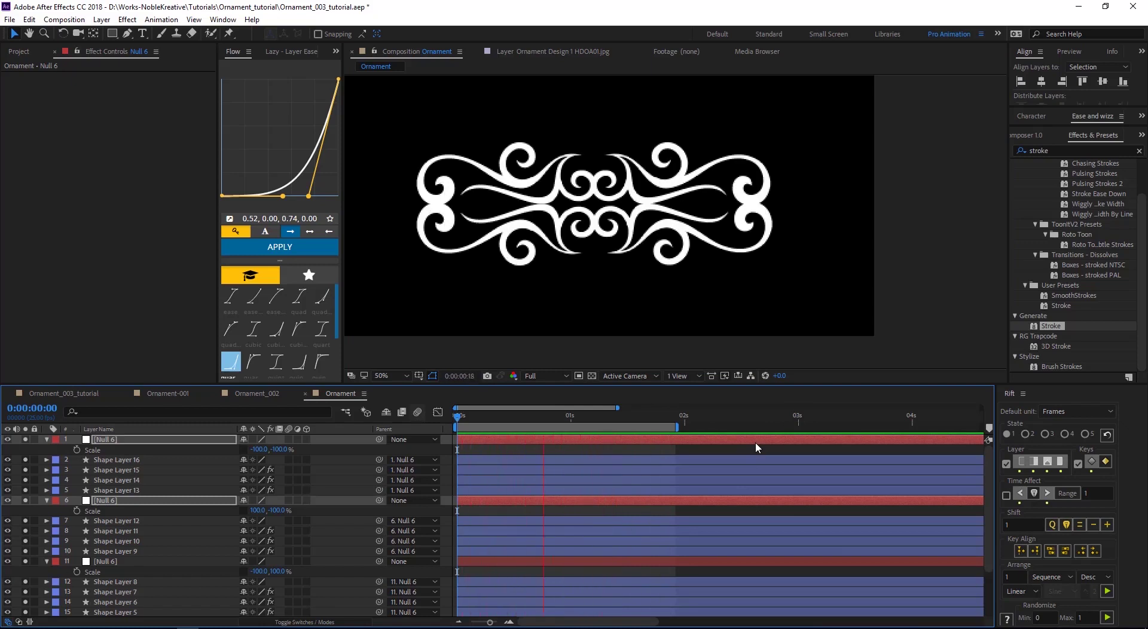
{"action": "key", "text": "space"}
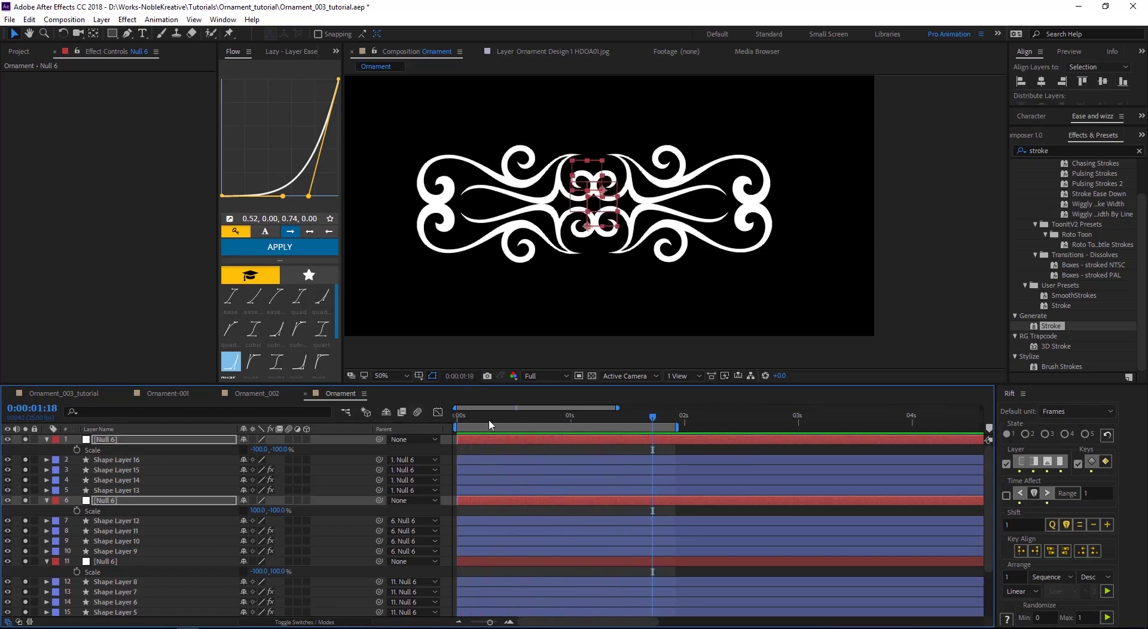
{"action": "left_click", "coordinate": [47, 441]}
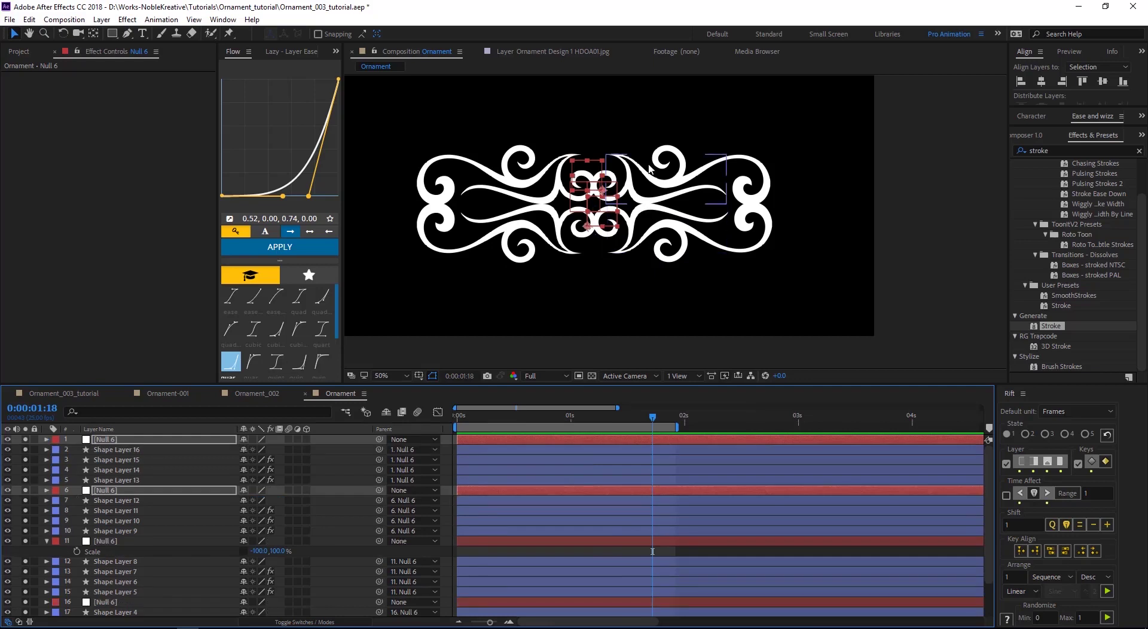
{"action": "left_click", "coordinate": [918, 235]}
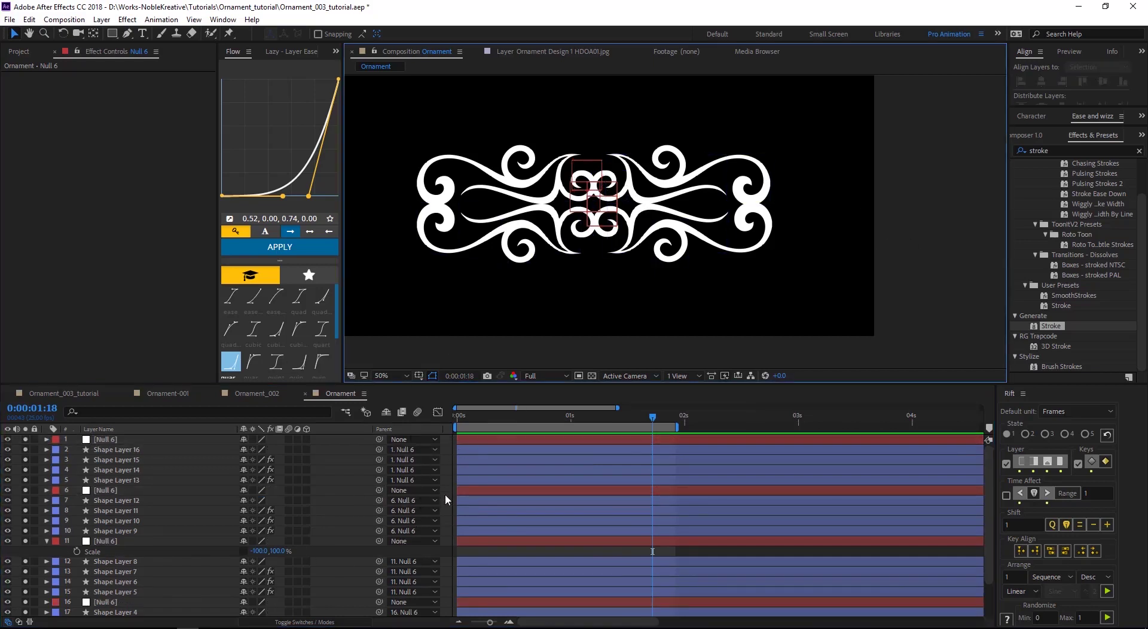
Add a new adjustment layer to the Ornament composition.
{"action": "left_click", "coordinate": [81, 391]}
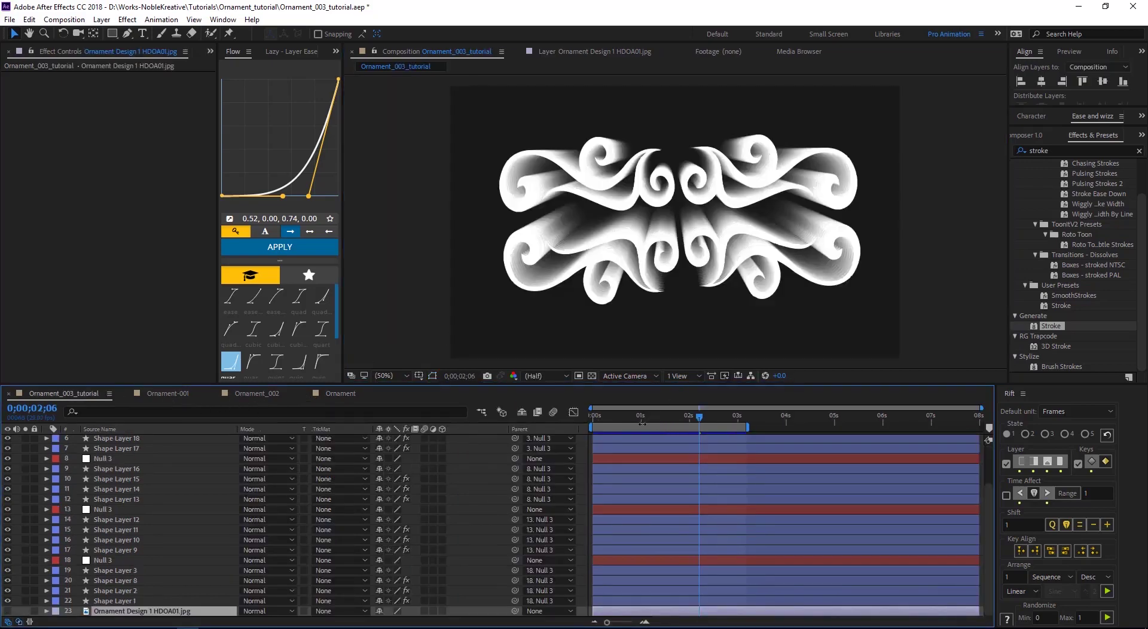
{"action": "left_click", "coordinate": [333, 397]}
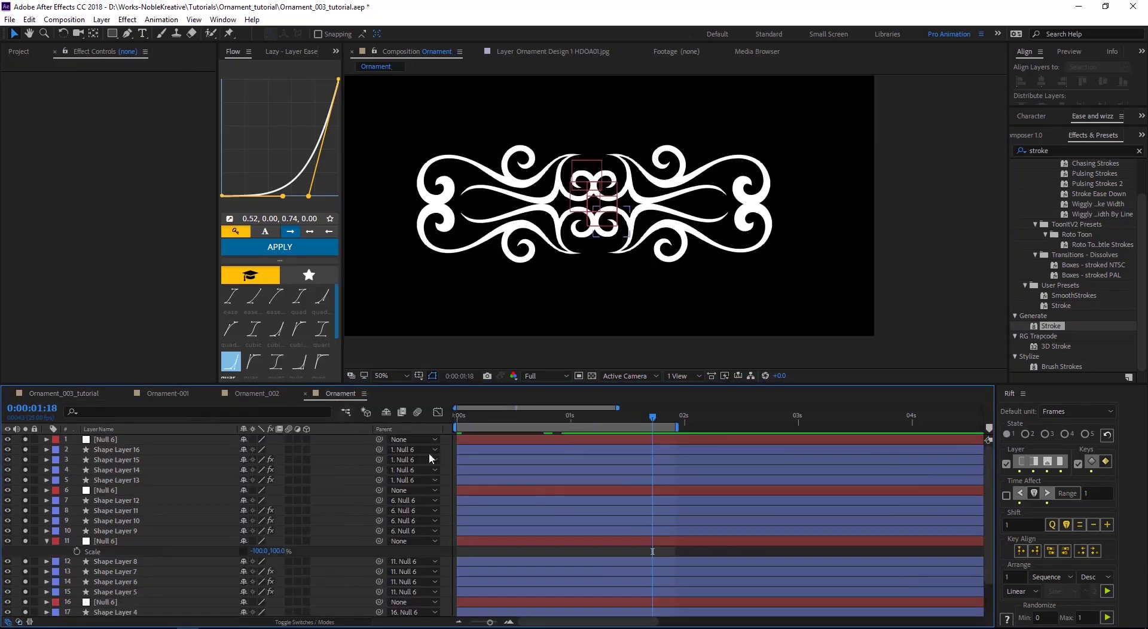
{"action": "right_click", "coordinate": [358, 453]}
{"action": "mouse_move", "coordinate": [394, 462]}
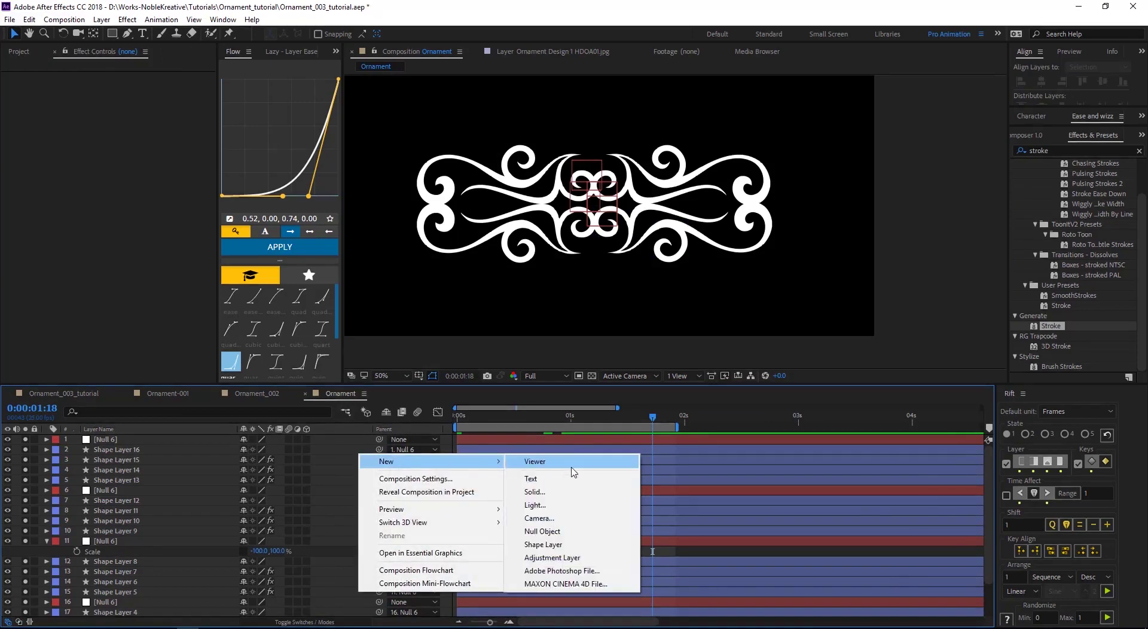
{"action": "left_click", "coordinate": [579, 558]}
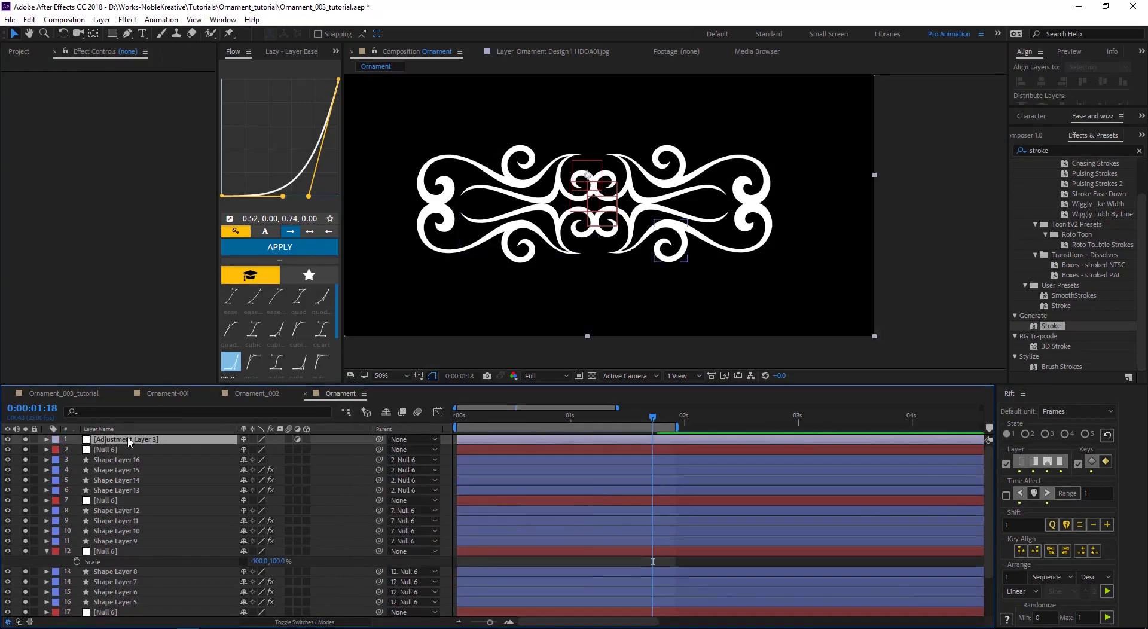
Search effects for "hall" and apply Hall of Mirrors to Adjustment Layer 3.
{"action": "left_click", "coordinate": [1072, 152]}
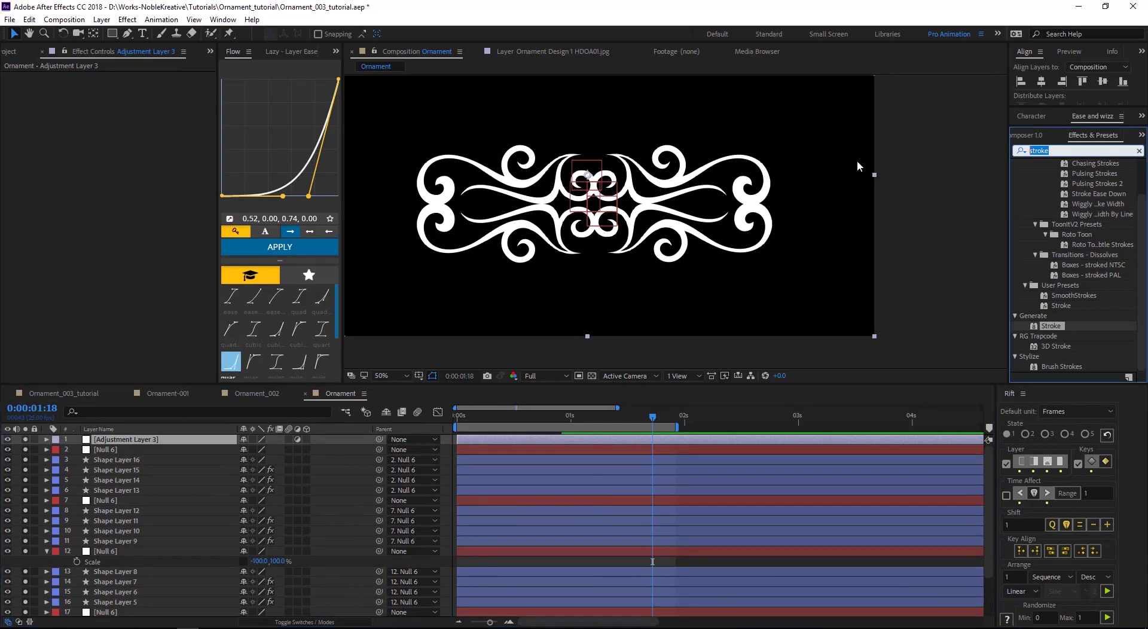
{"action": "type", "text": "hall"}
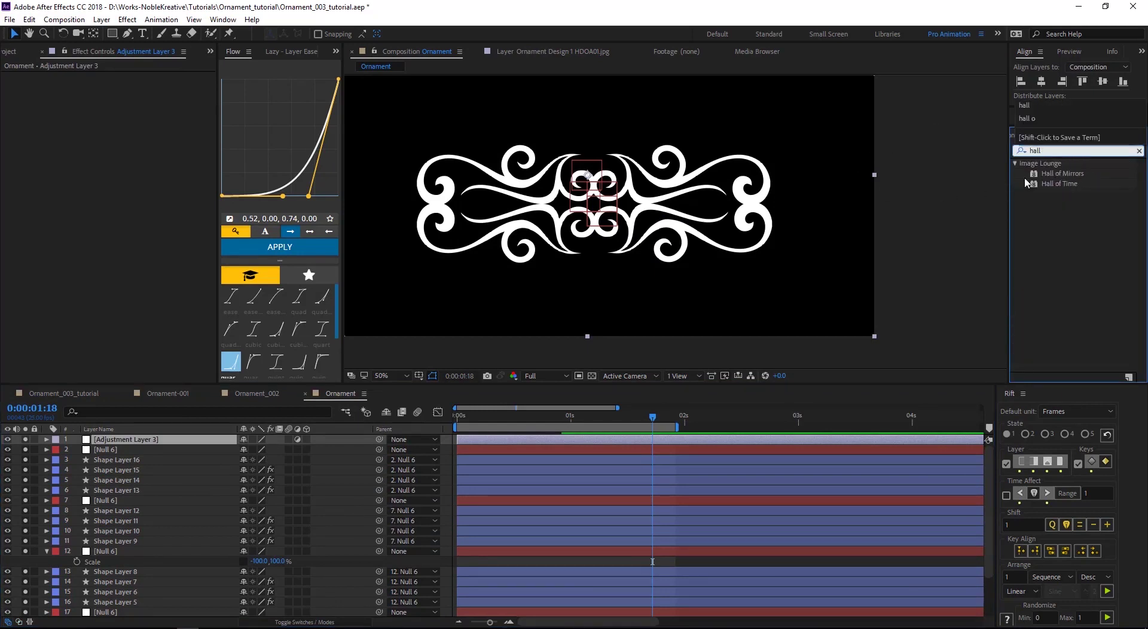
{"action": "left_click_drag", "start_coordinate": [1051, 177], "coordinate": [131, 441]}
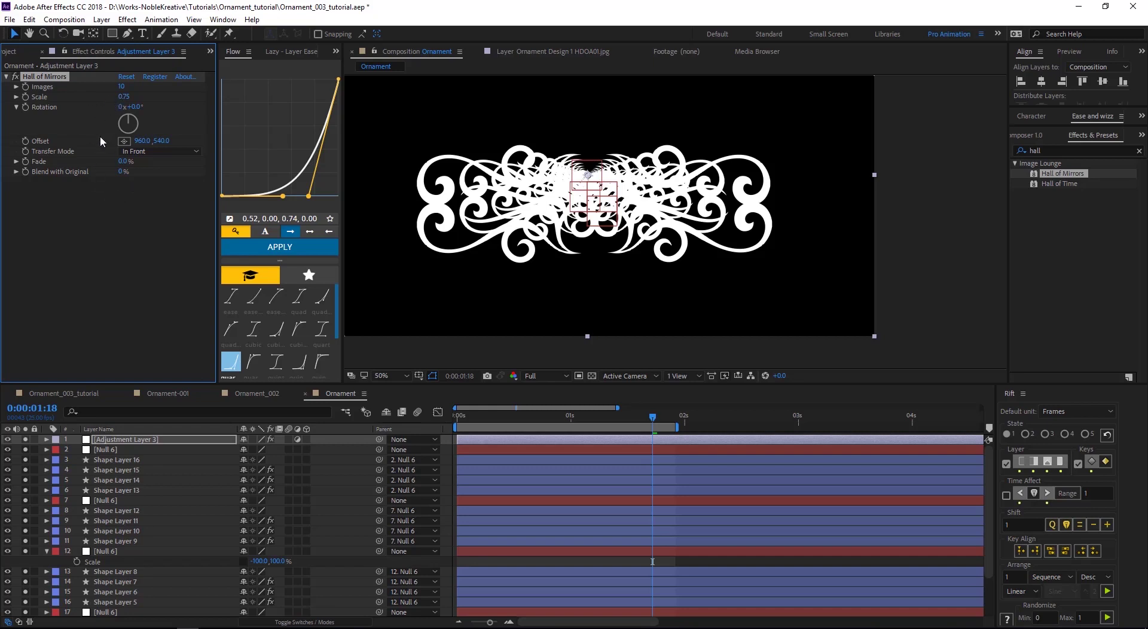
Reposition the Hall of Mirrors offset point over the ornament's centre, about 946, 452.
{"action": "left_click", "coordinate": [124, 140]}
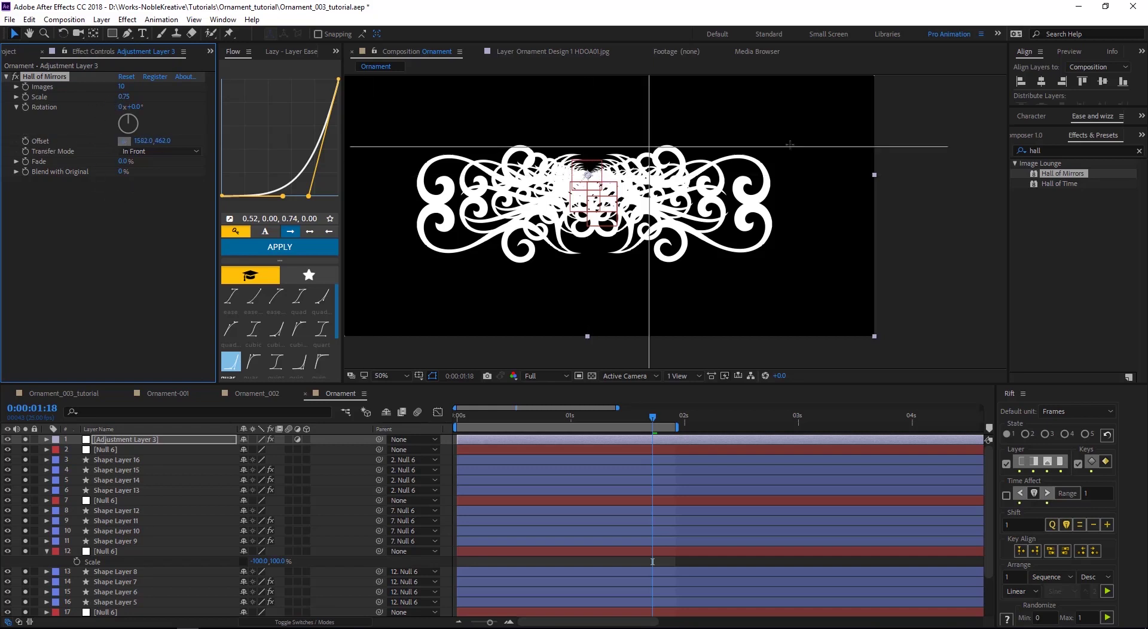
{"action": "left_click", "coordinate": [798, 127]}
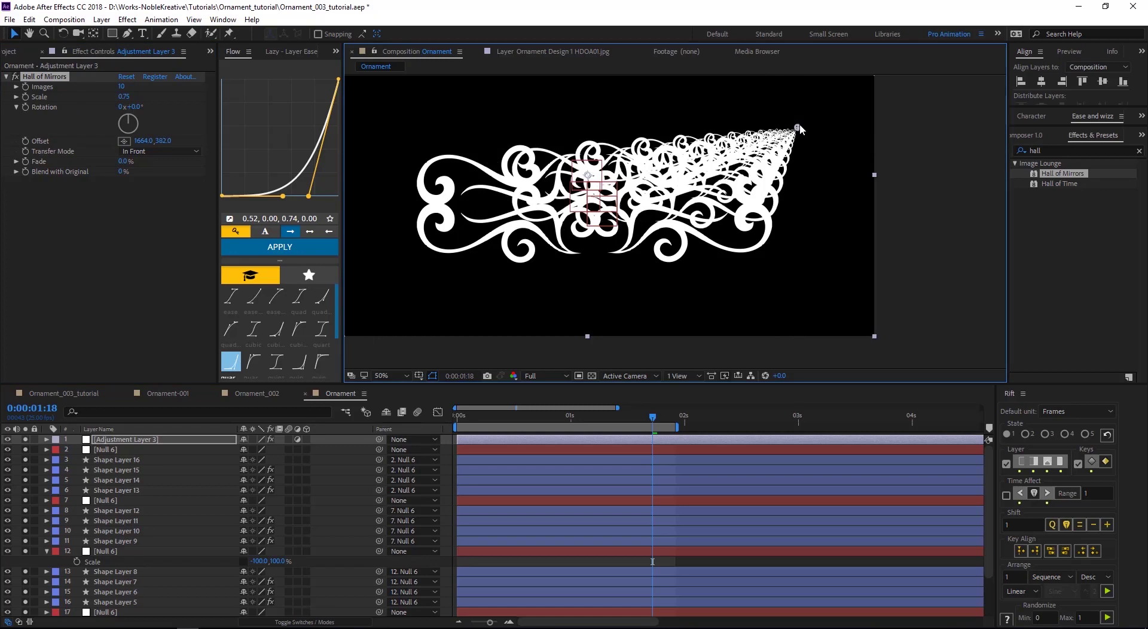
{"action": "left_click_drag", "start_coordinate": [798, 128], "coordinate": [359, 127]}
{"action": "mouse_move", "coordinate": [585, 146]}
{"action": "left_mouse_down"}
{"action": "mouse_move", "coordinate": [846, 115]}
{"action": "mouse_move", "coordinate": [407, 146]}
{"action": "mouse_move", "coordinate": [586, 151]}
{"action": "left_mouse_up"}
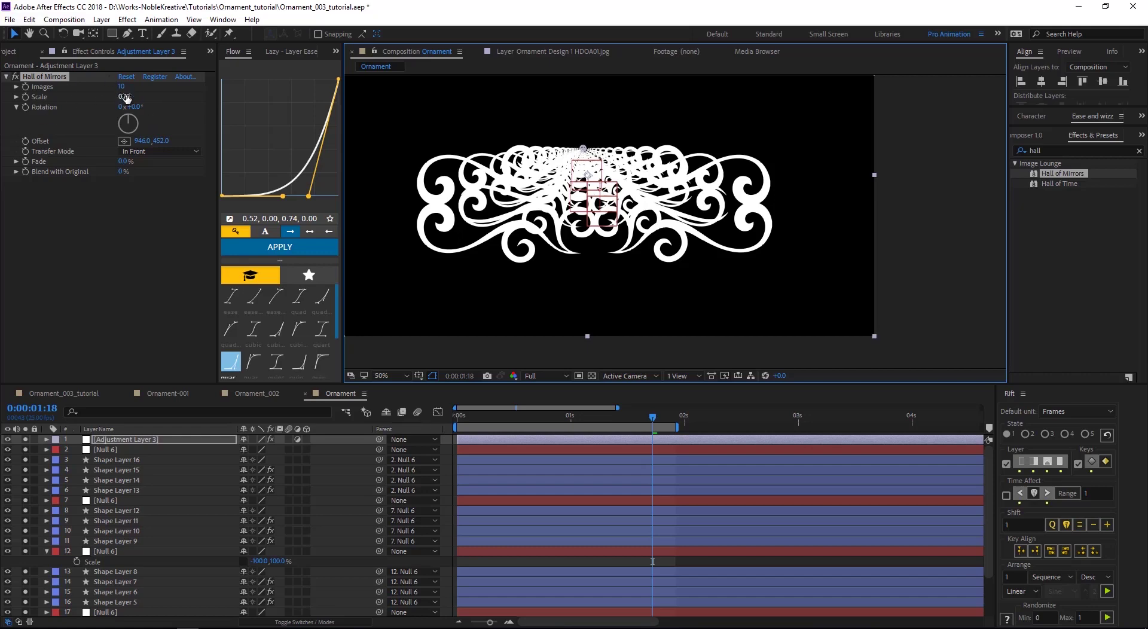
Scrub the Hall of Mirrors Scale to 0.99 in Effect Controls.
{"action": "left_click", "coordinate": [135, 94]}
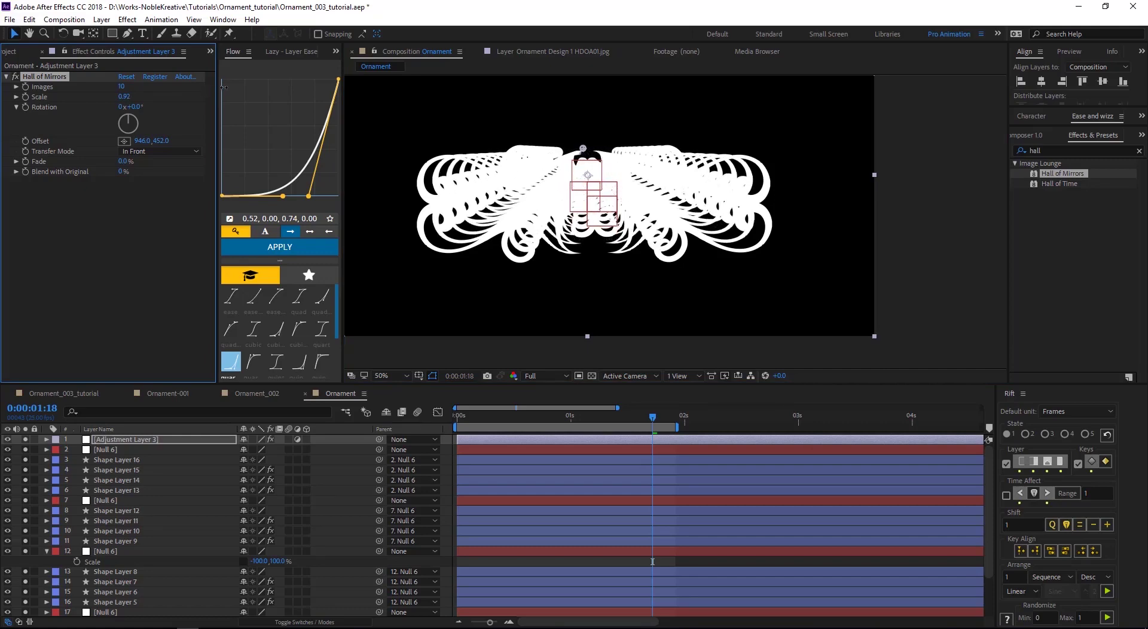
{"action": "left_click_drag", "start_coordinate": [244, 88], "coordinate": [262, 88]}
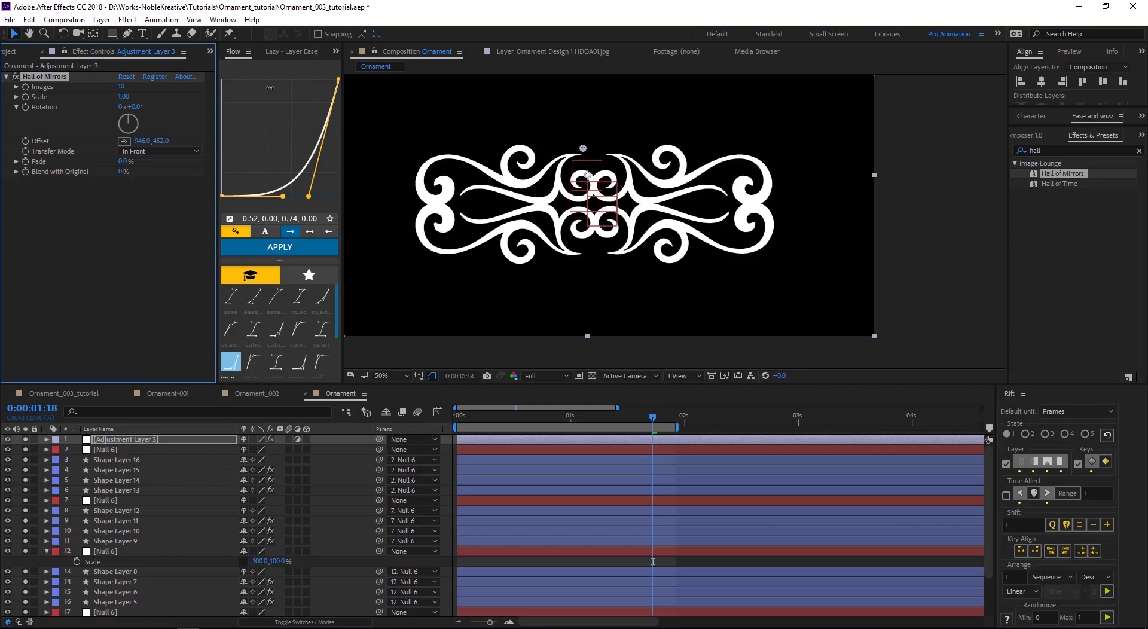
{"action": "mouse_move", "coordinate": [272, 88]}
{"action": "left_mouse_down"}
{"action": "mouse_move", "coordinate": [298, 88]}
{"action": "mouse_move", "coordinate": [251, 96]}
{"action": "mouse_move", "coordinate": [267, 94]}
{"action": "left_mouse_up"}
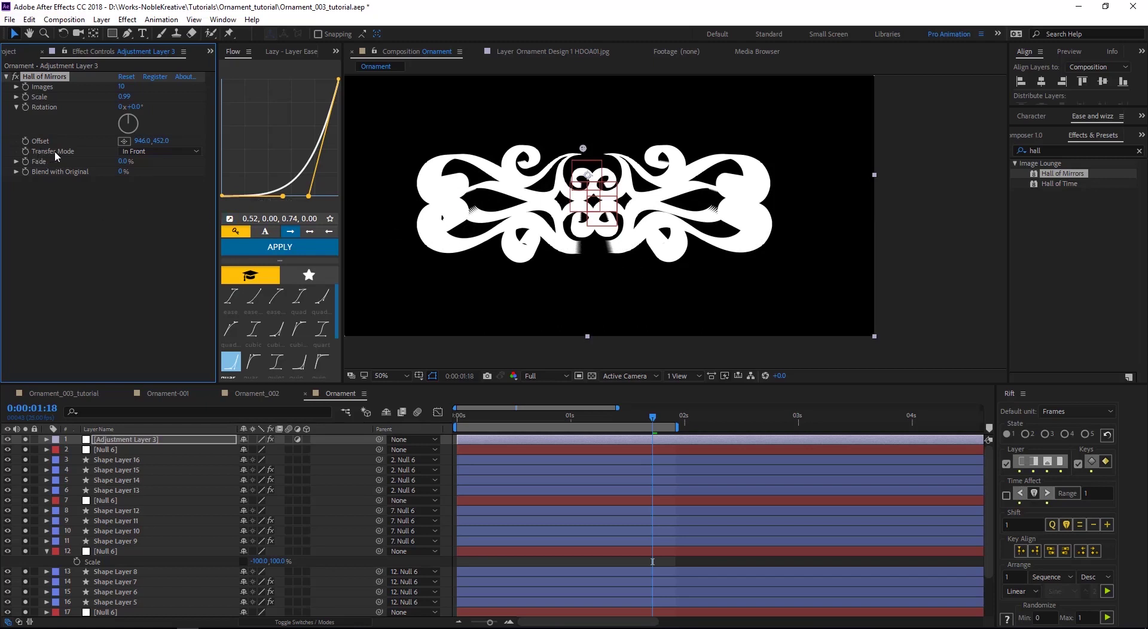
Set the Hall of Mirrors transfer mode to Soft Light and nudge the offset point slightly.
{"action": "left_click", "coordinate": [172, 149]}
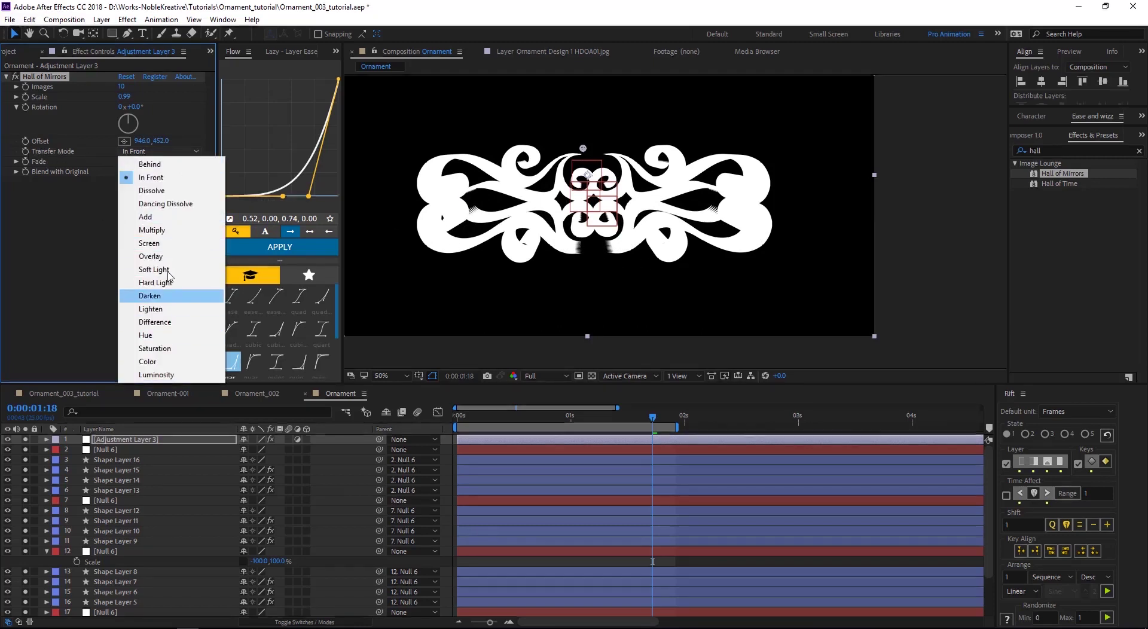
{"action": "left_click", "coordinate": [141, 270]}
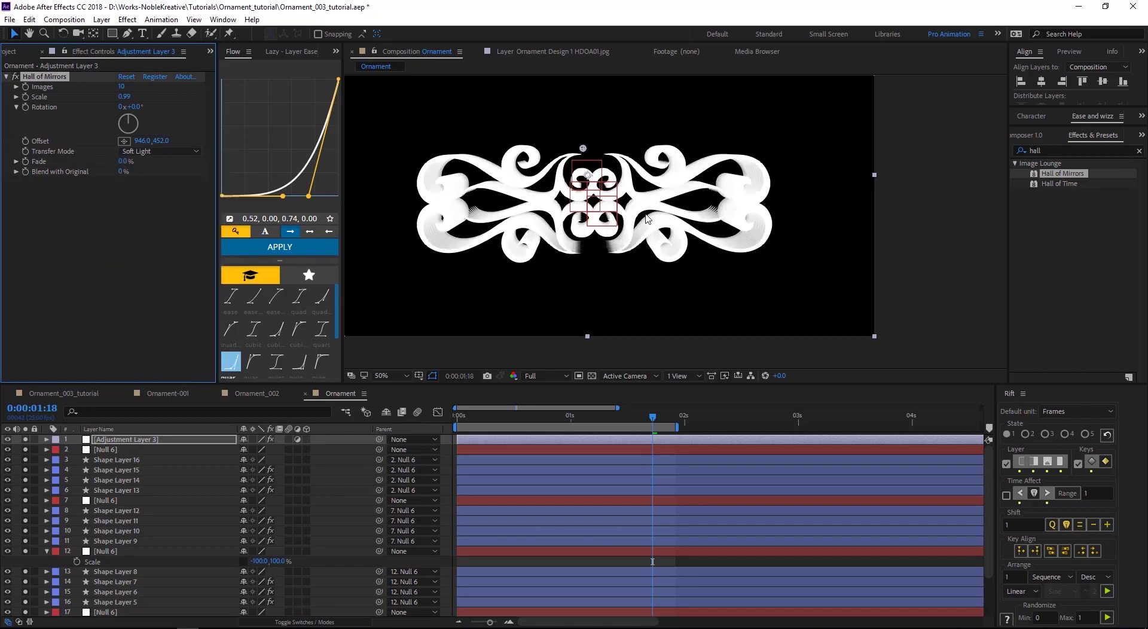
{"action": "mouse_move", "coordinate": [586, 149]}
{"action": "left_mouse_down"}
{"action": "mouse_move", "coordinate": [563, 153]}
{"action": "mouse_move", "coordinate": [589, 150]}
{"action": "left_mouse_up"}
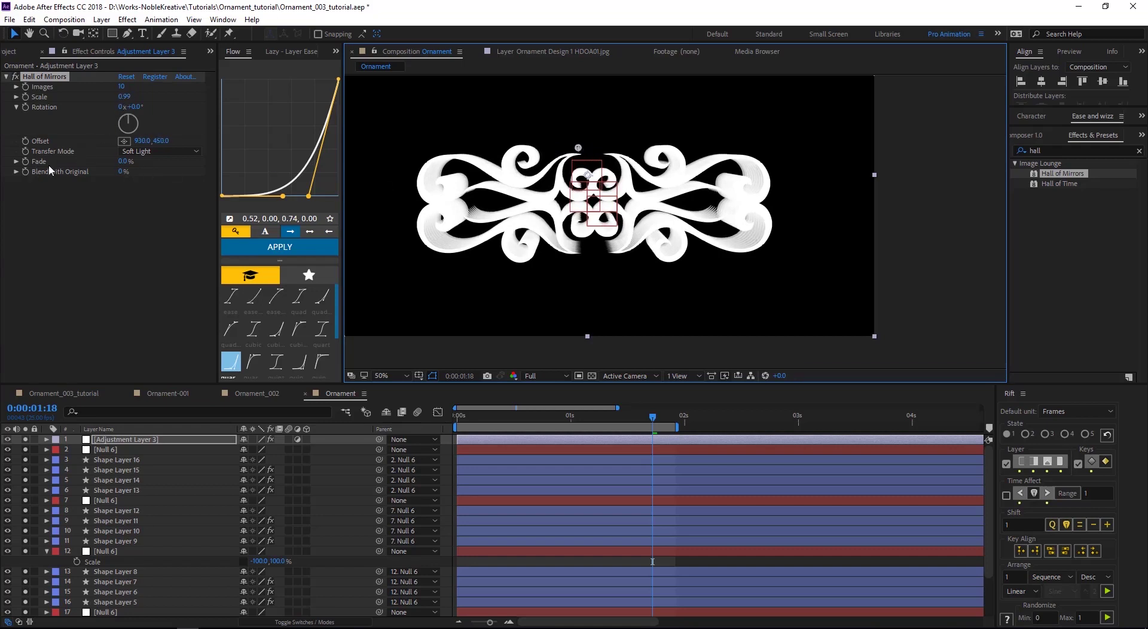
Set Fade to 26%, Blend with Original to 20%, and Images to 45.
{"action": "left_click_drag", "start_coordinate": [124, 166], "coordinate": [137, 162]}
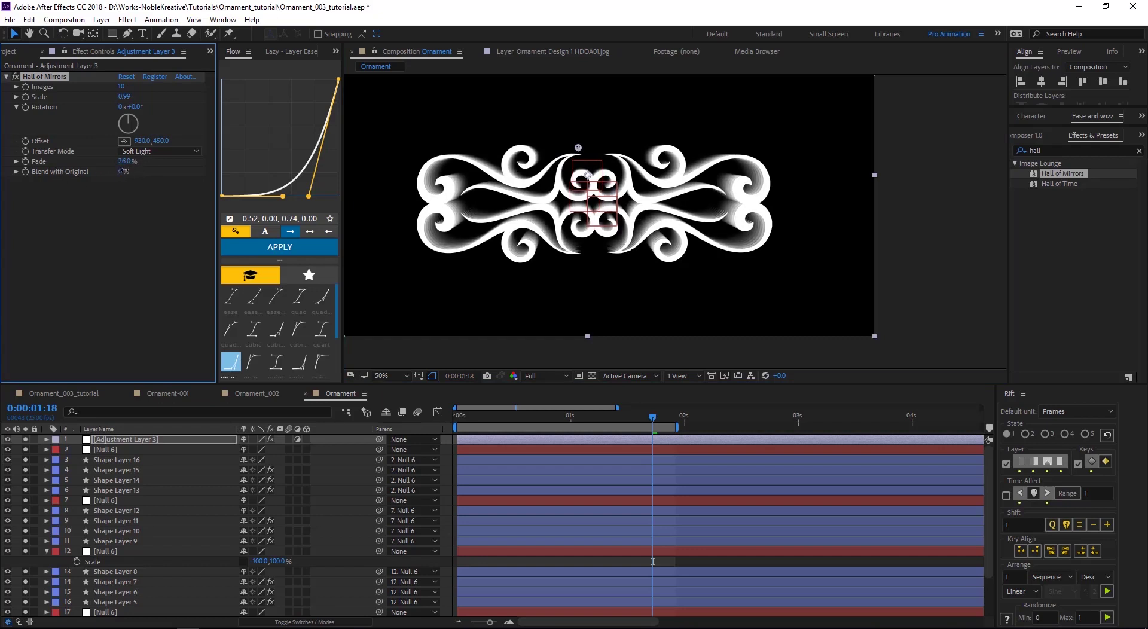
{"action": "left_click_drag", "start_coordinate": [128, 172], "coordinate": [129, 171]}
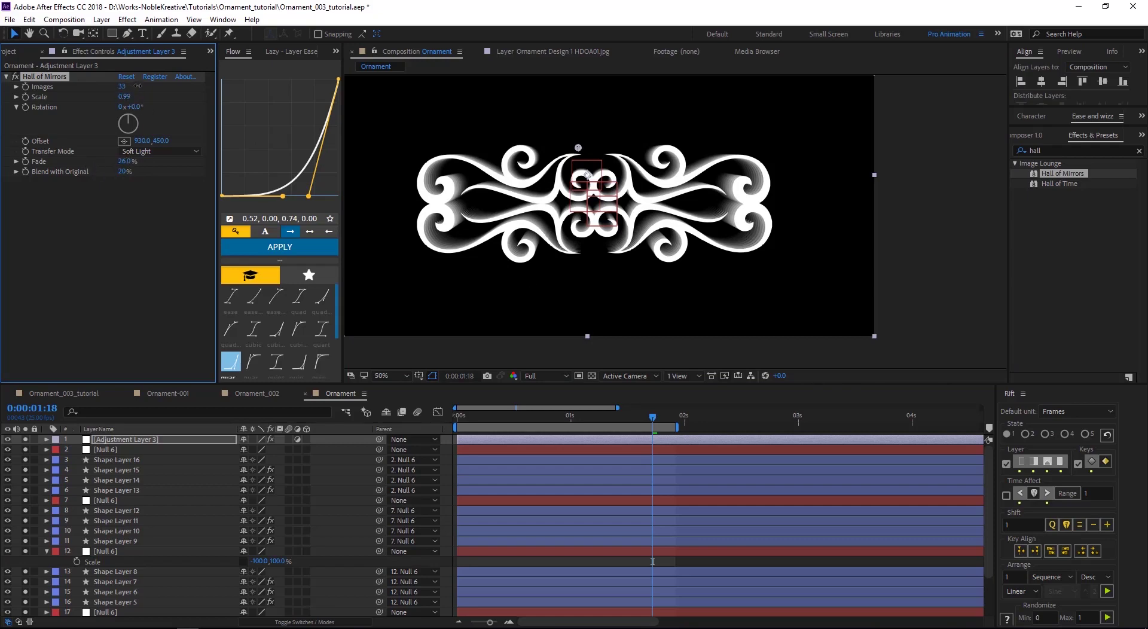
{"action": "left_click_drag", "start_coordinate": [137, 86], "coordinate": [145, 86]}
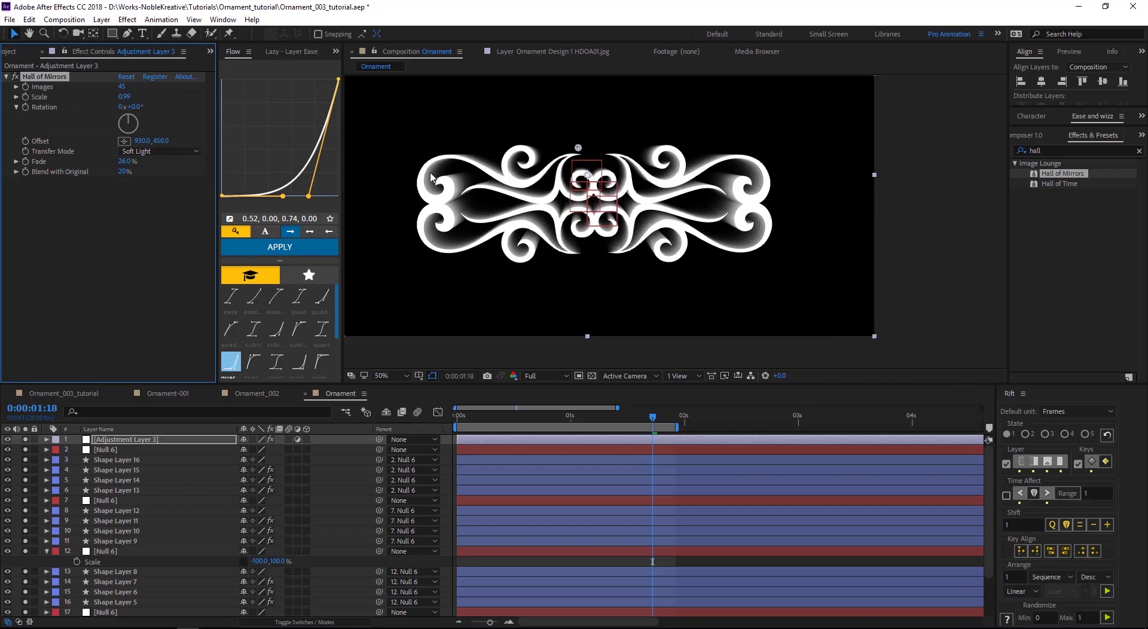
Zoom in on the ornament and drag the Hall of Mirrors offset point to about 971, 443.
{"action": "left_click", "coordinate": [969, 206]}
{"action": "scroll", "coordinate": [658, 195], "scroll_direction": "up", "scroll_amount": 2}
{"action": "left_click_drag", "start_coordinate": [690, 199], "coordinate": [822, 211]}
{"action": "left_click", "coordinate": [62, 134]}
{"action": "left_click", "coordinate": [40, 108]}
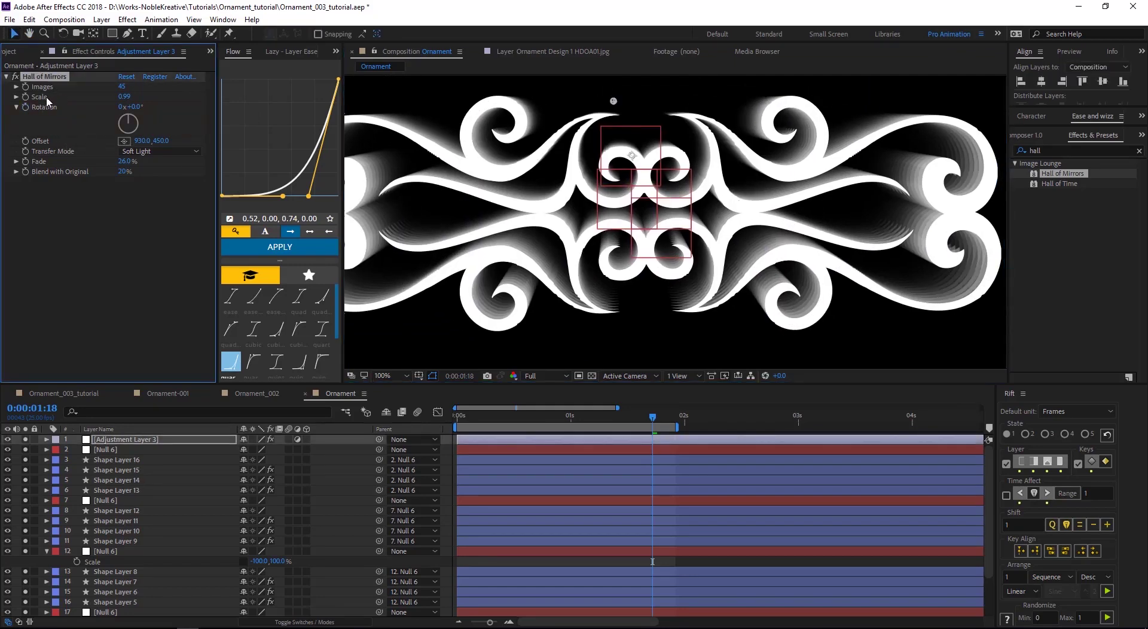
{"action": "left_click", "coordinate": [124, 141]}
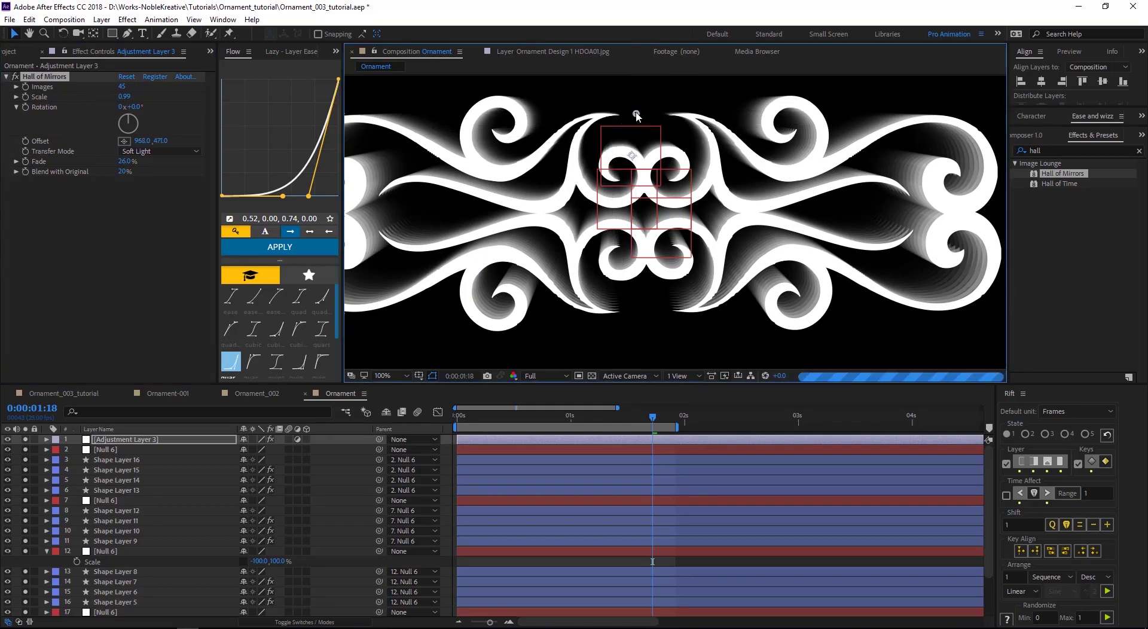
{"action": "left_click", "coordinate": [608, 124]}
{"action": "mouse_move", "coordinate": [635, 115]}
{"action": "left_mouse_down"}
{"action": "mouse_move", "coordinate": [571, 144]}
{"action": "mouse_move", "coordinate": [636, 199]}
{"action": "mouse_move", "coordinate": [639, 97]}
{"action": "left_mouse_up"}
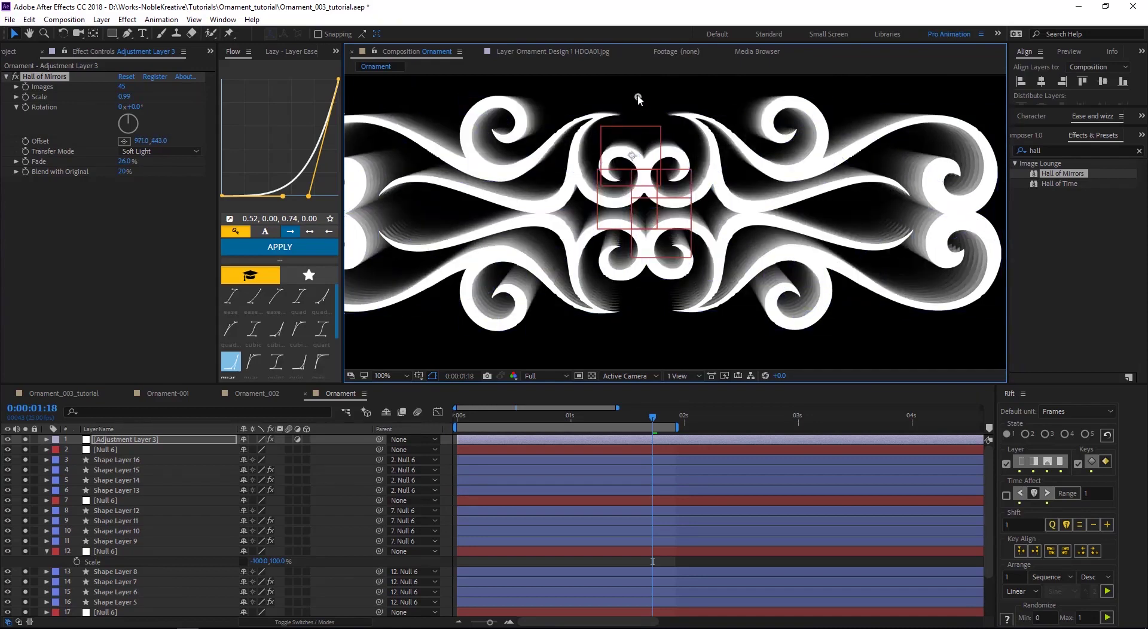
{"action": "key", "text": "comma"}
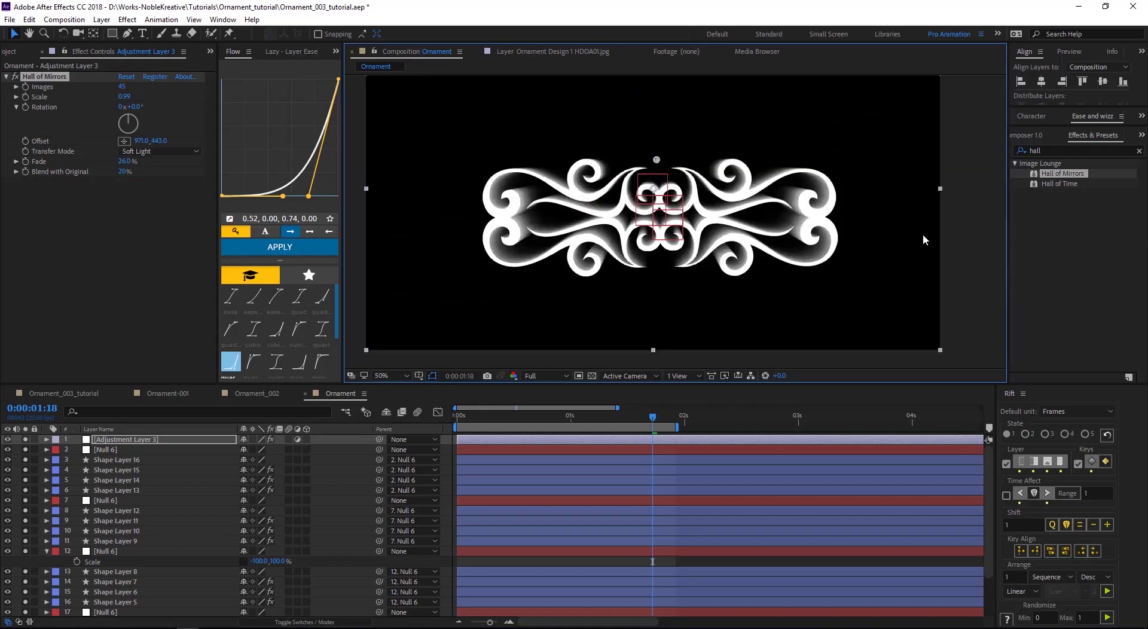
{"action": "left_click", "coordinate": [551, 300]}
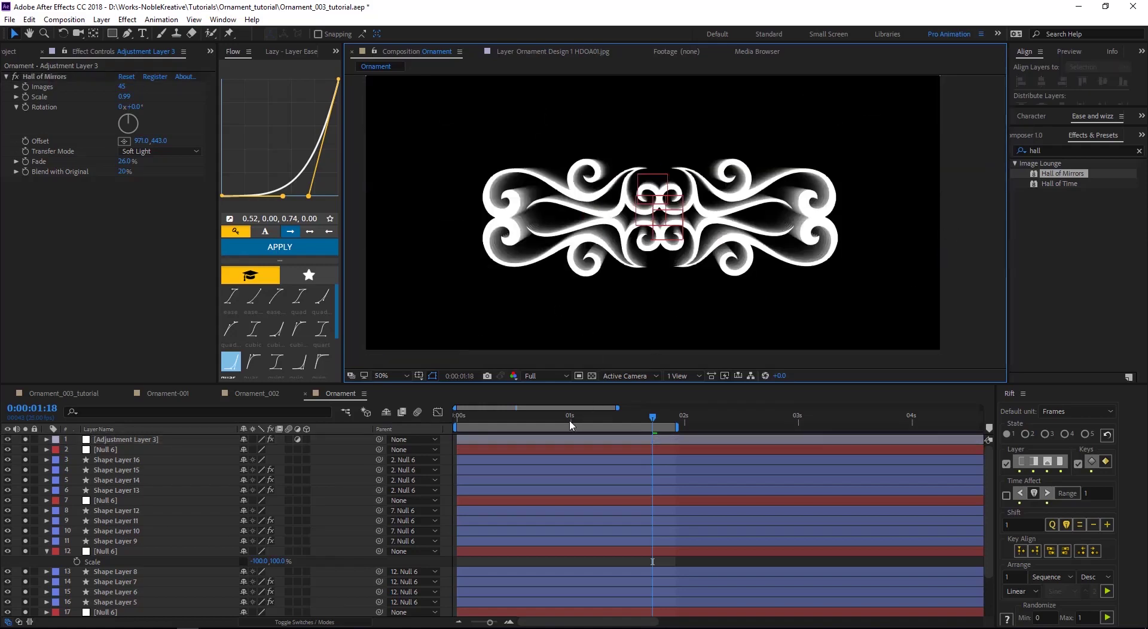
{"action": "key", "text": "space"}
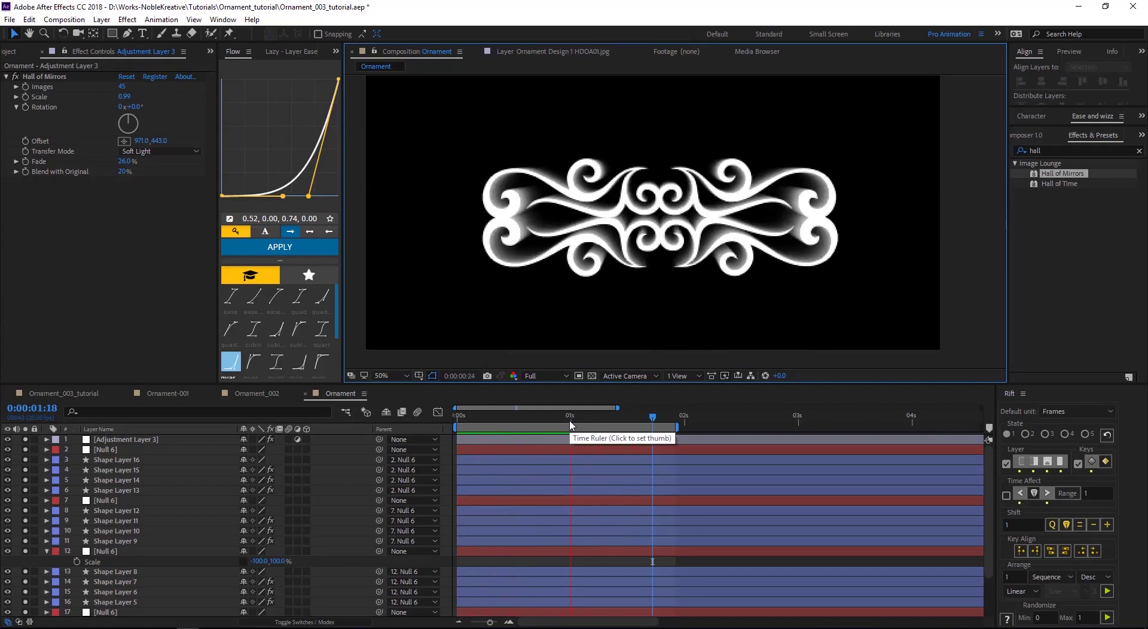
{"action": "key", "text": "space"}
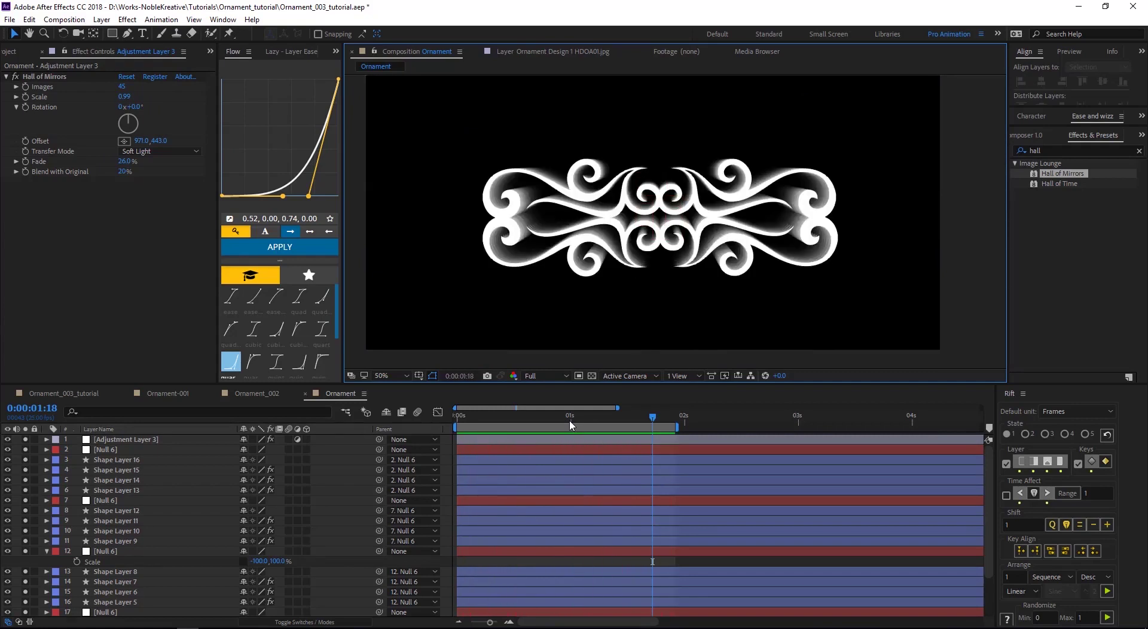
{"action": "key", "text": "space"}
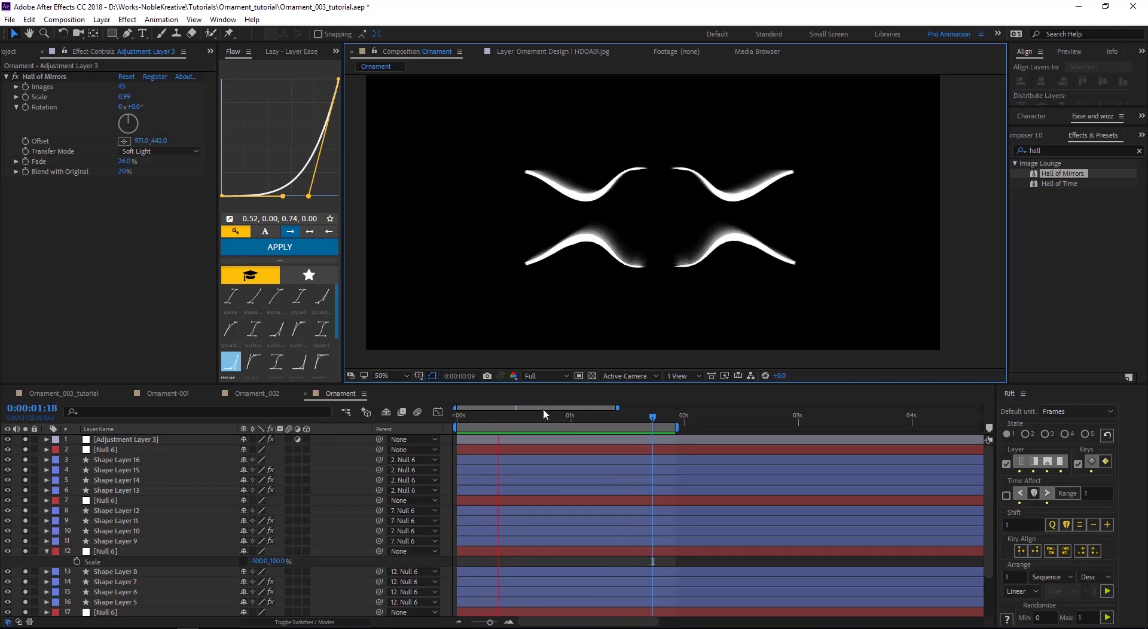
{"action": "left_click_drag", "start_coordinate": [514, 424], "coordinate": [629, 421]}
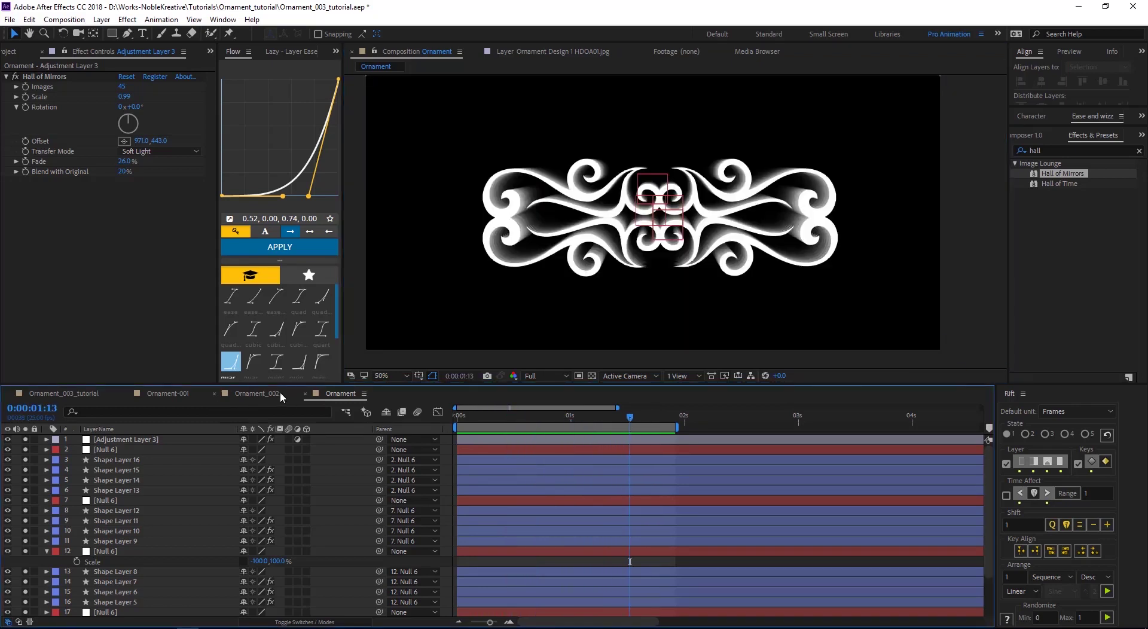
In Ornament_002, reset Hall of Mirrors Rotation to 0, then set -17° rotation and 165 images.
{"action": "left_click", "coordinate": [281, 397]}
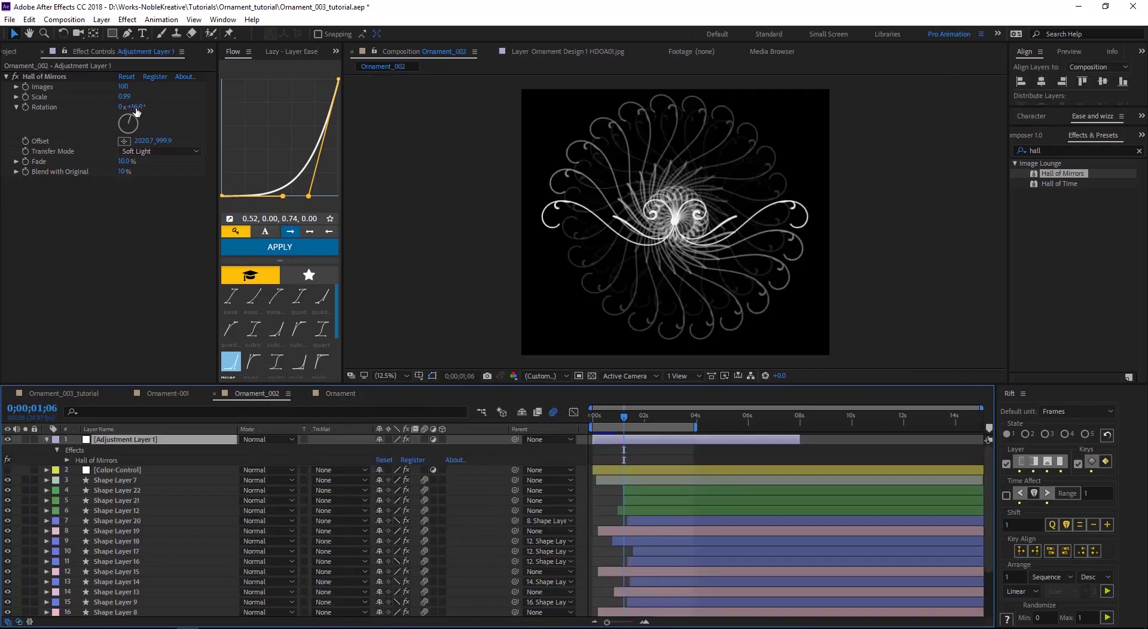
{"action": "left_click", "coordinate": [136, 107]}
{"action": "type", "text": "0"}
{"action": "key", "text": "Return"}
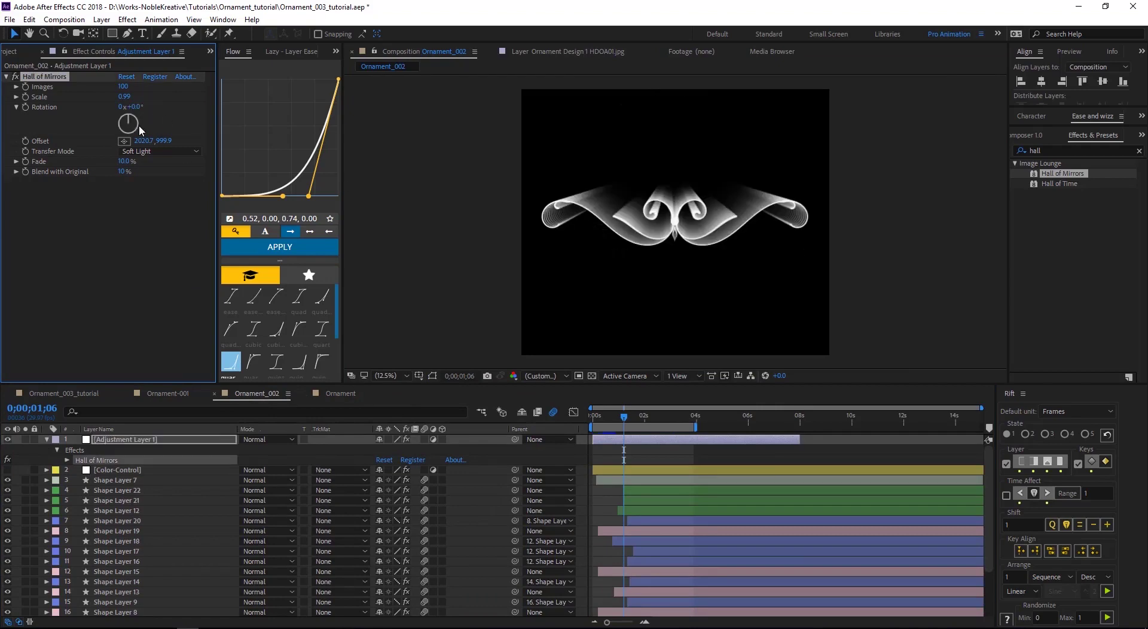
{"action": "mouse_move", "coordinate": [135, 109]}
{"action": "left_mouse_down"}
{"action": "mouse_move", "coordinate": [168, 109]}
{"action": "mouse_move", "coordinate": [127, 104]}
{"action": "left_mouse_up"}
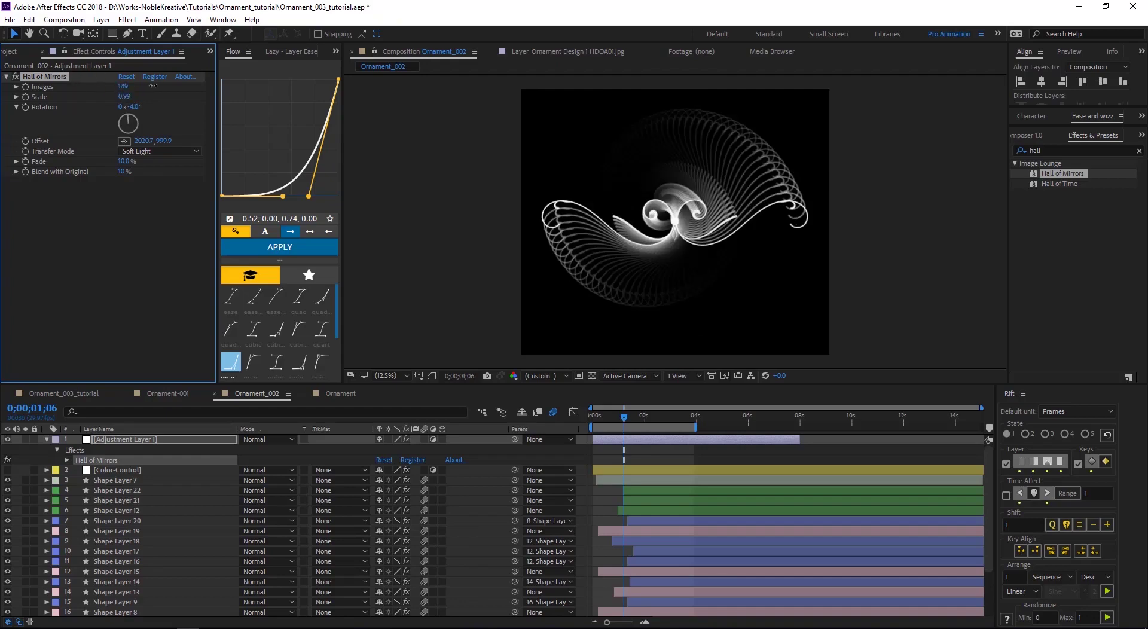
{"action": "left_click_drag", "start_coordinate": [155, 86], "coordinate": [137, 108]}
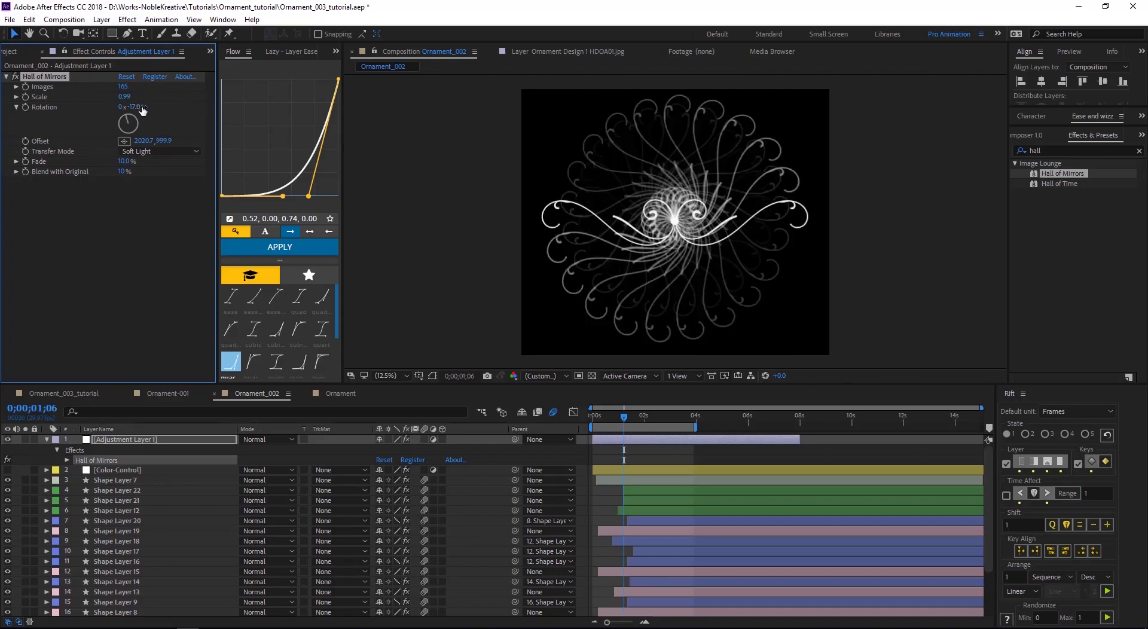